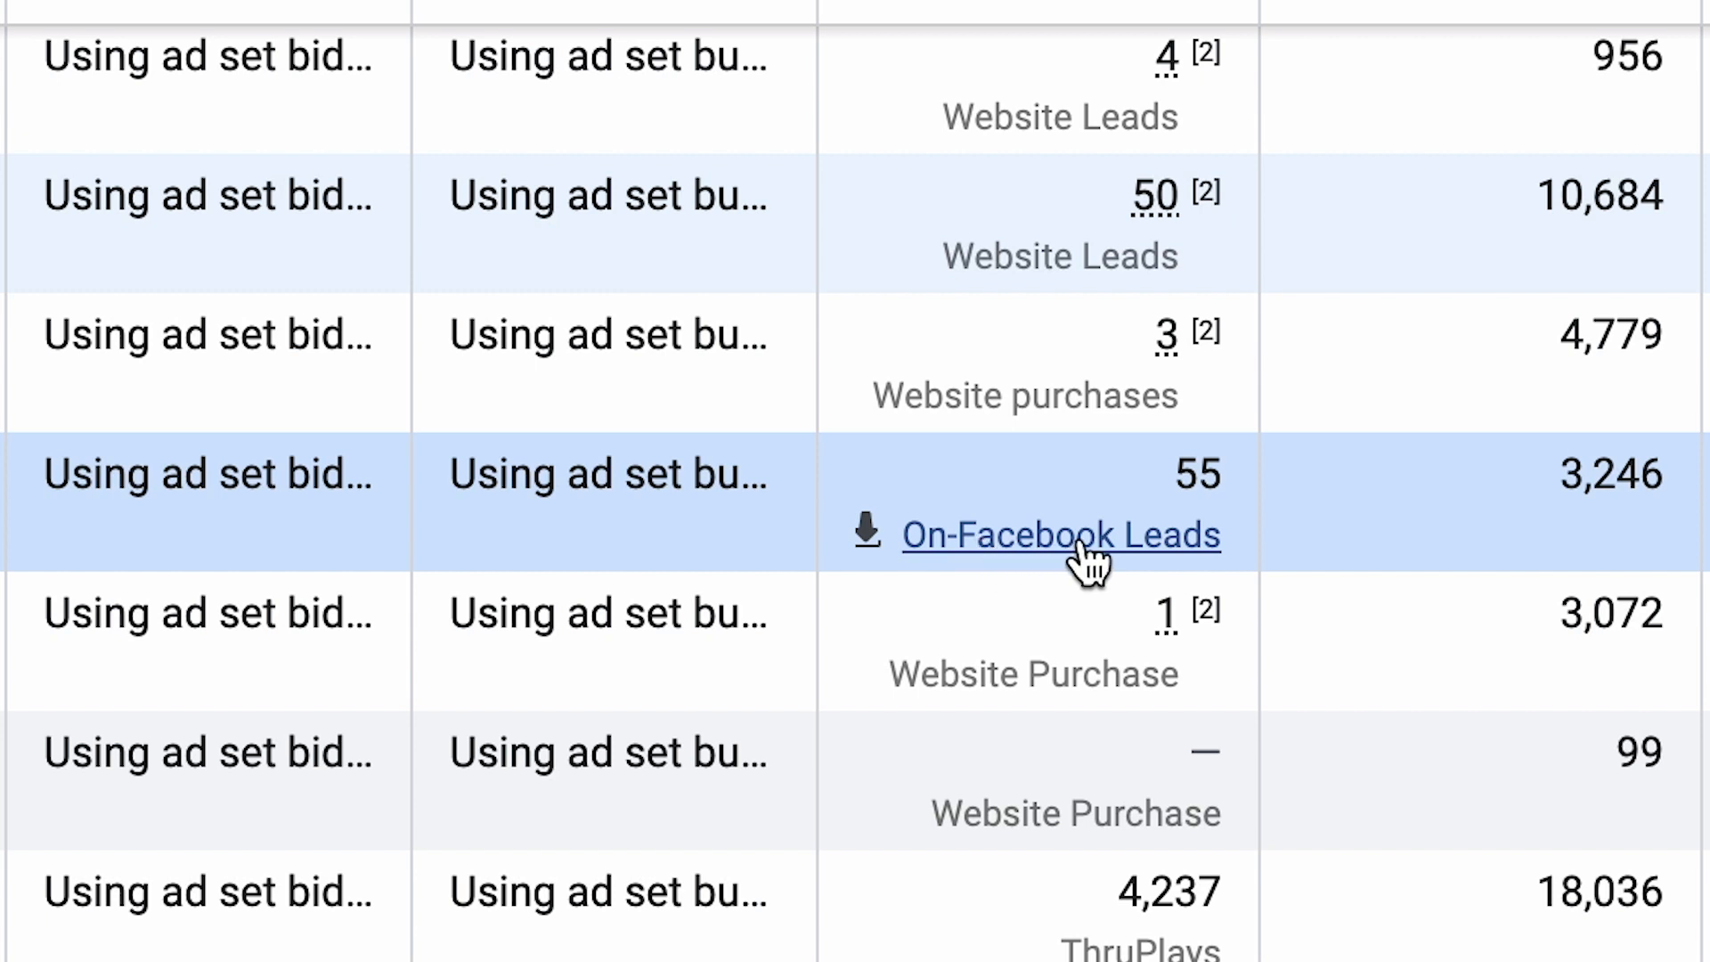
- Examine the results and cost per result of the Ads Checklist_Feb and Ads Checklist_May_Web campaigns
double_click(1233, 475)
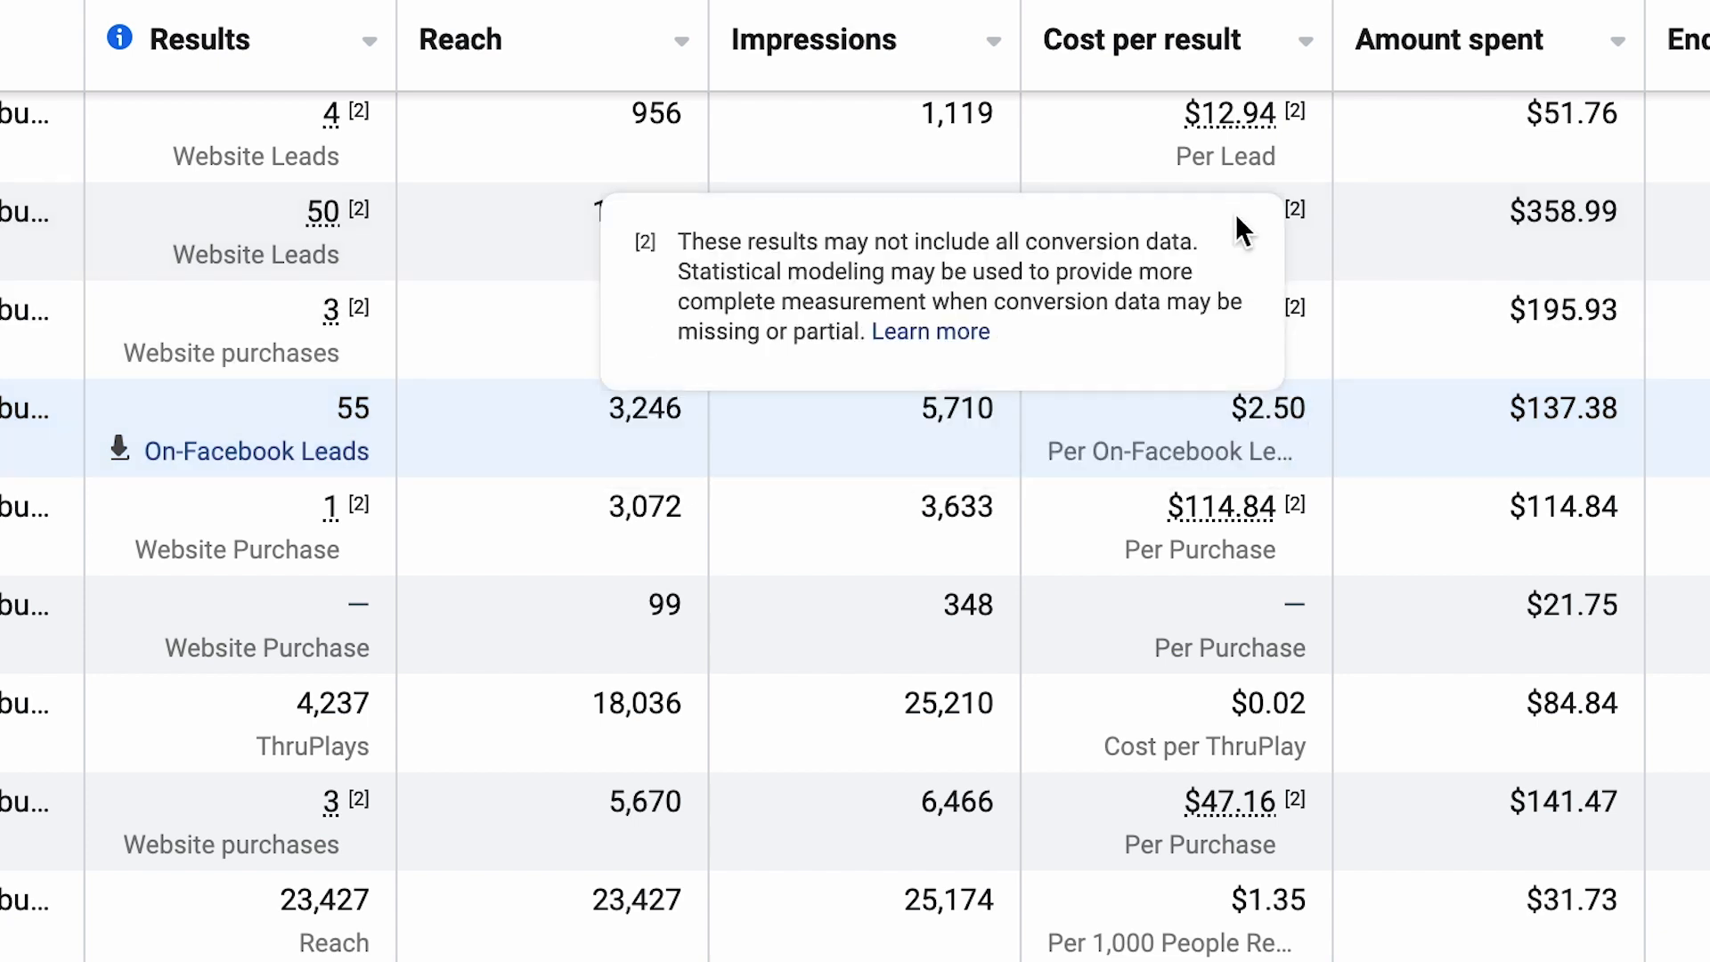
mouse_move(1289, 206)
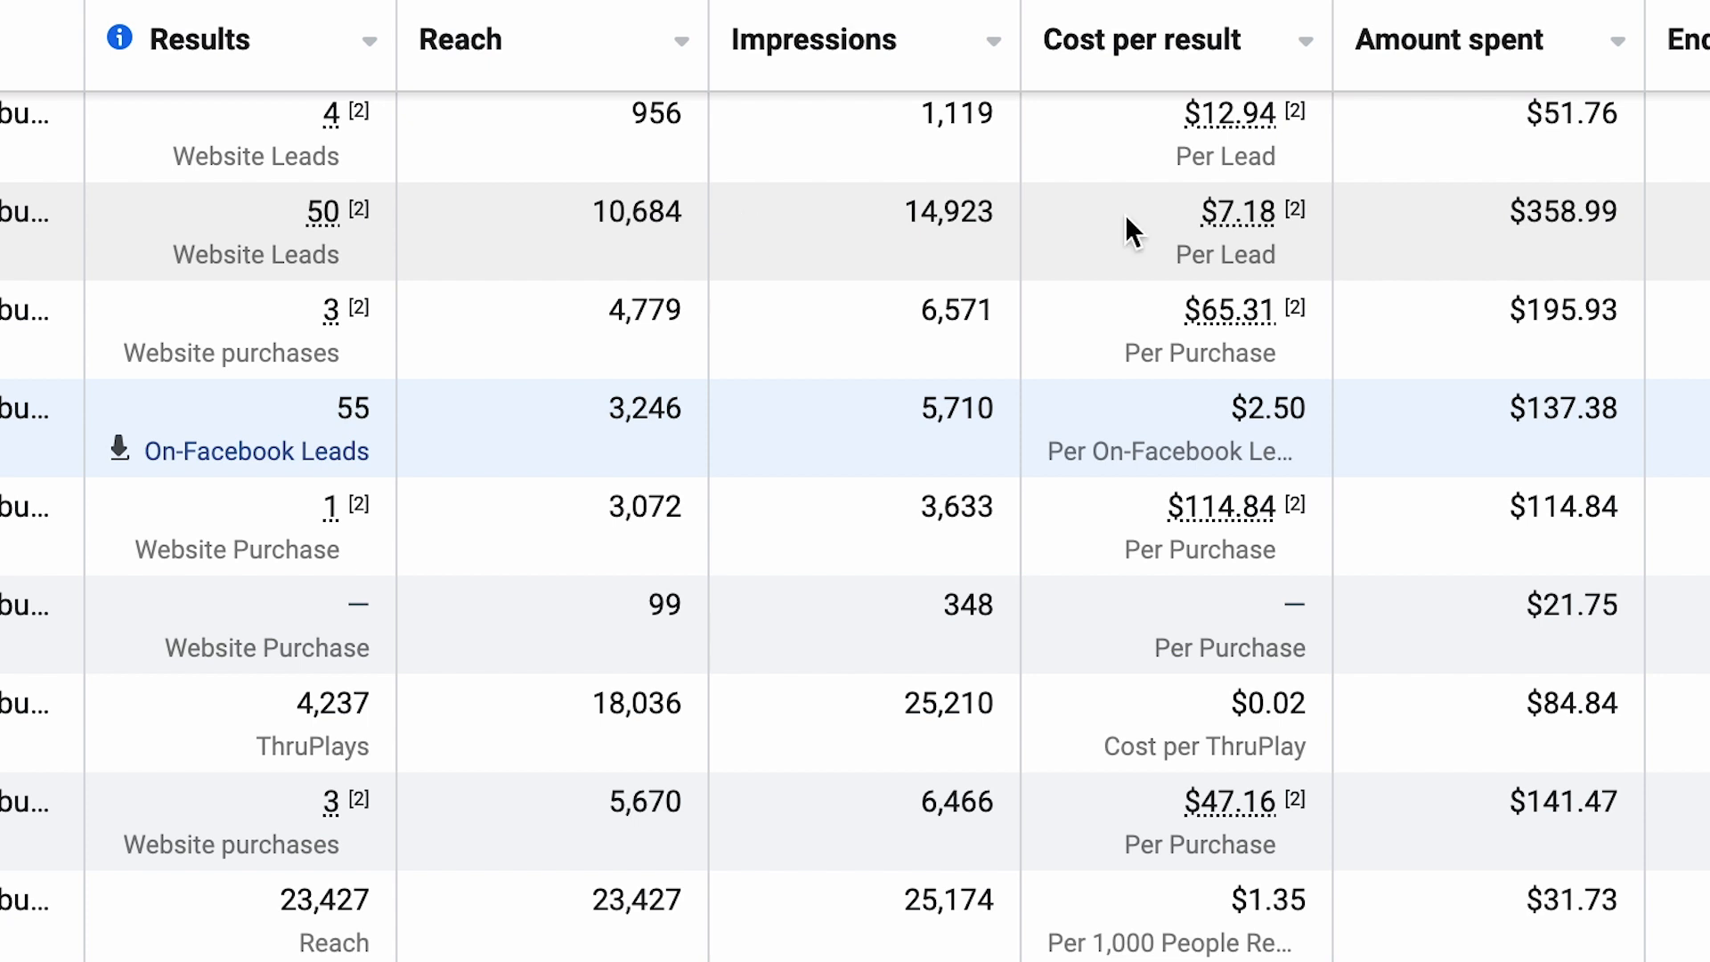
mouse_move(1190, 205)
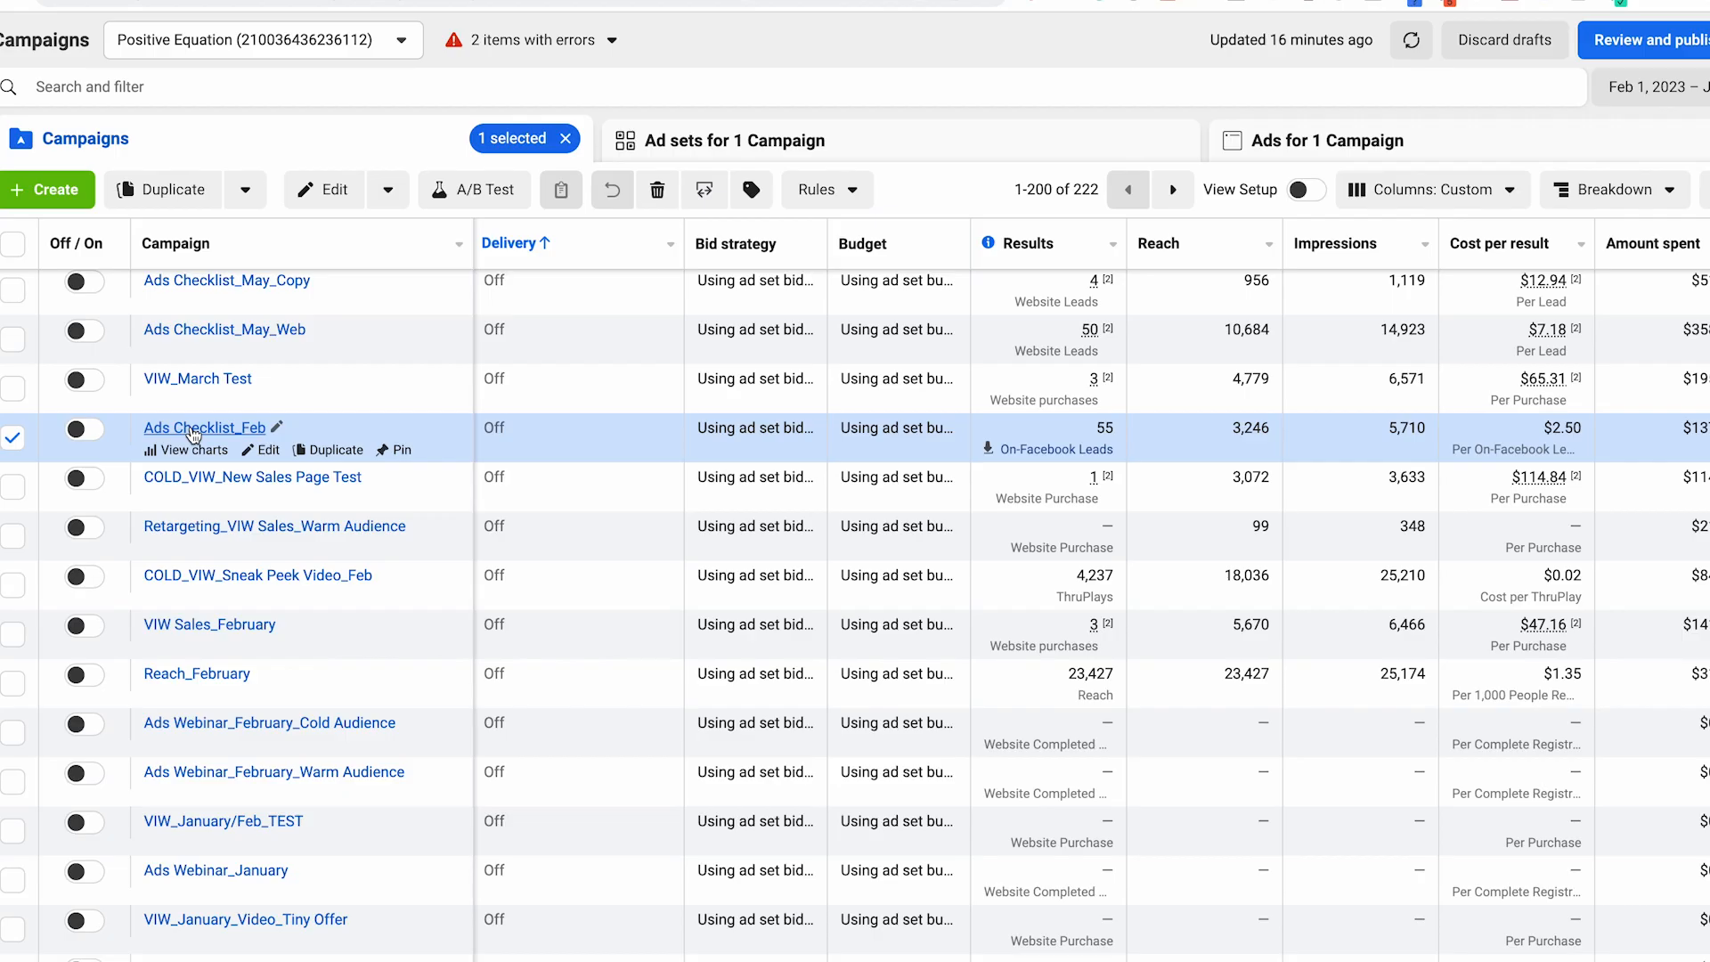
- Open the NEW Saved ad set of the Ads Checklist_Feb campaign for editing and review its conversion, budget and schedule settings
left_click(192, 431)
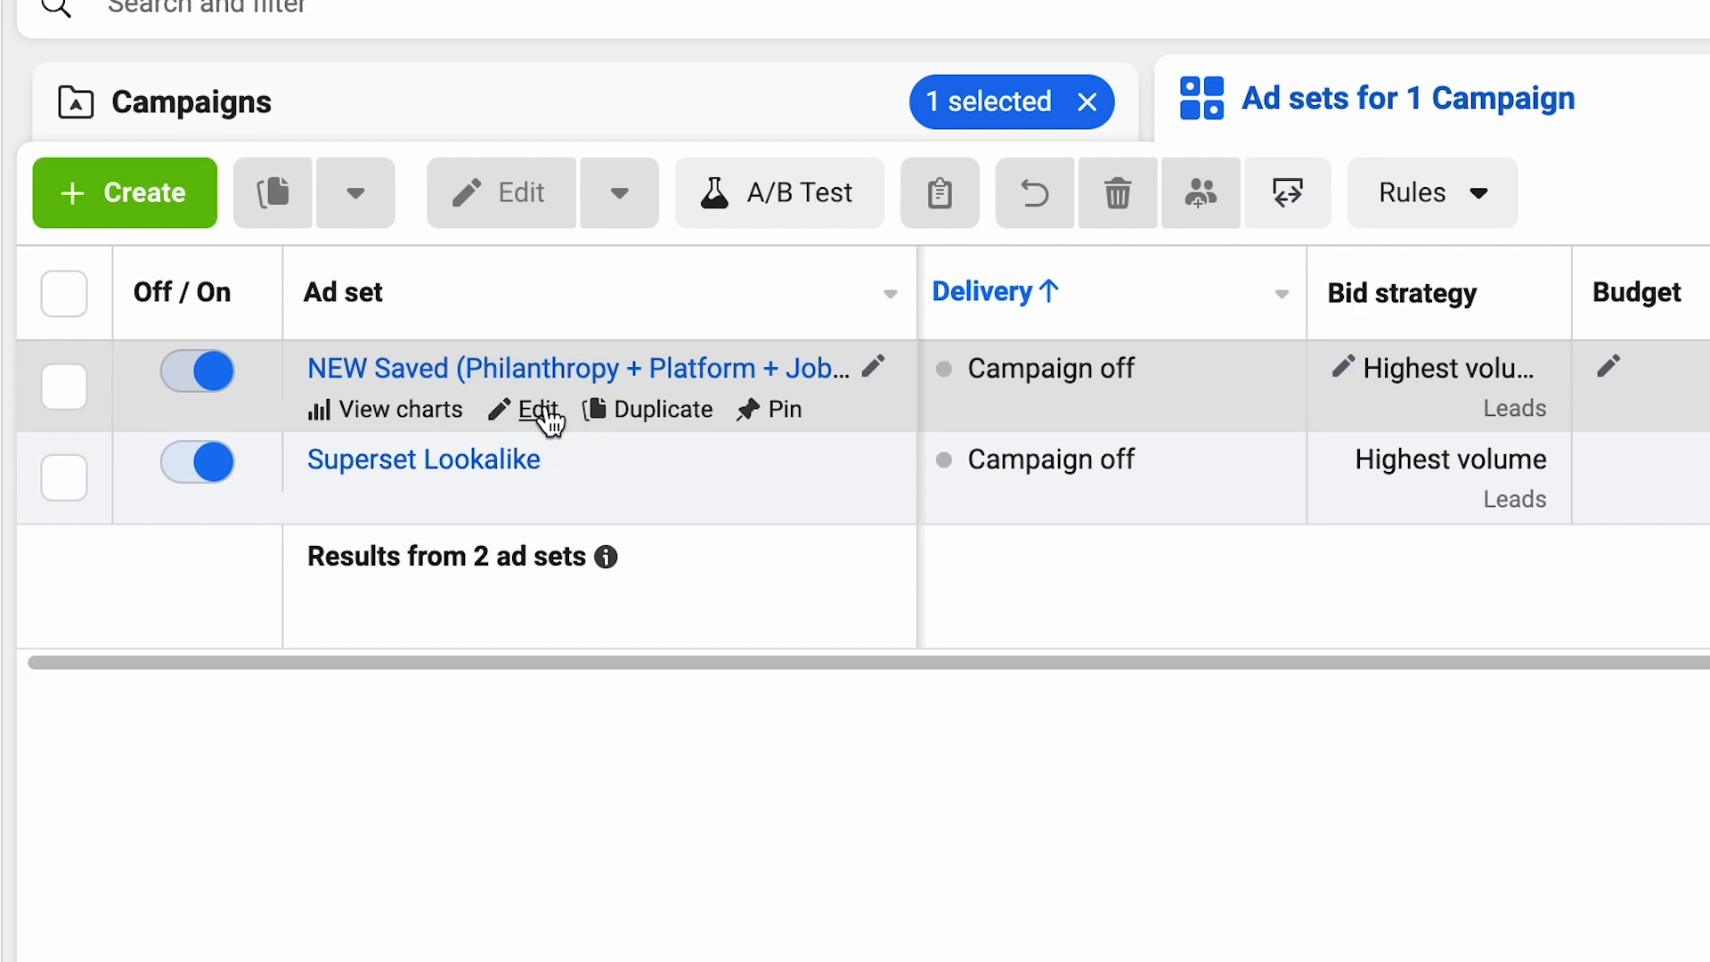
left_click(538, 411)
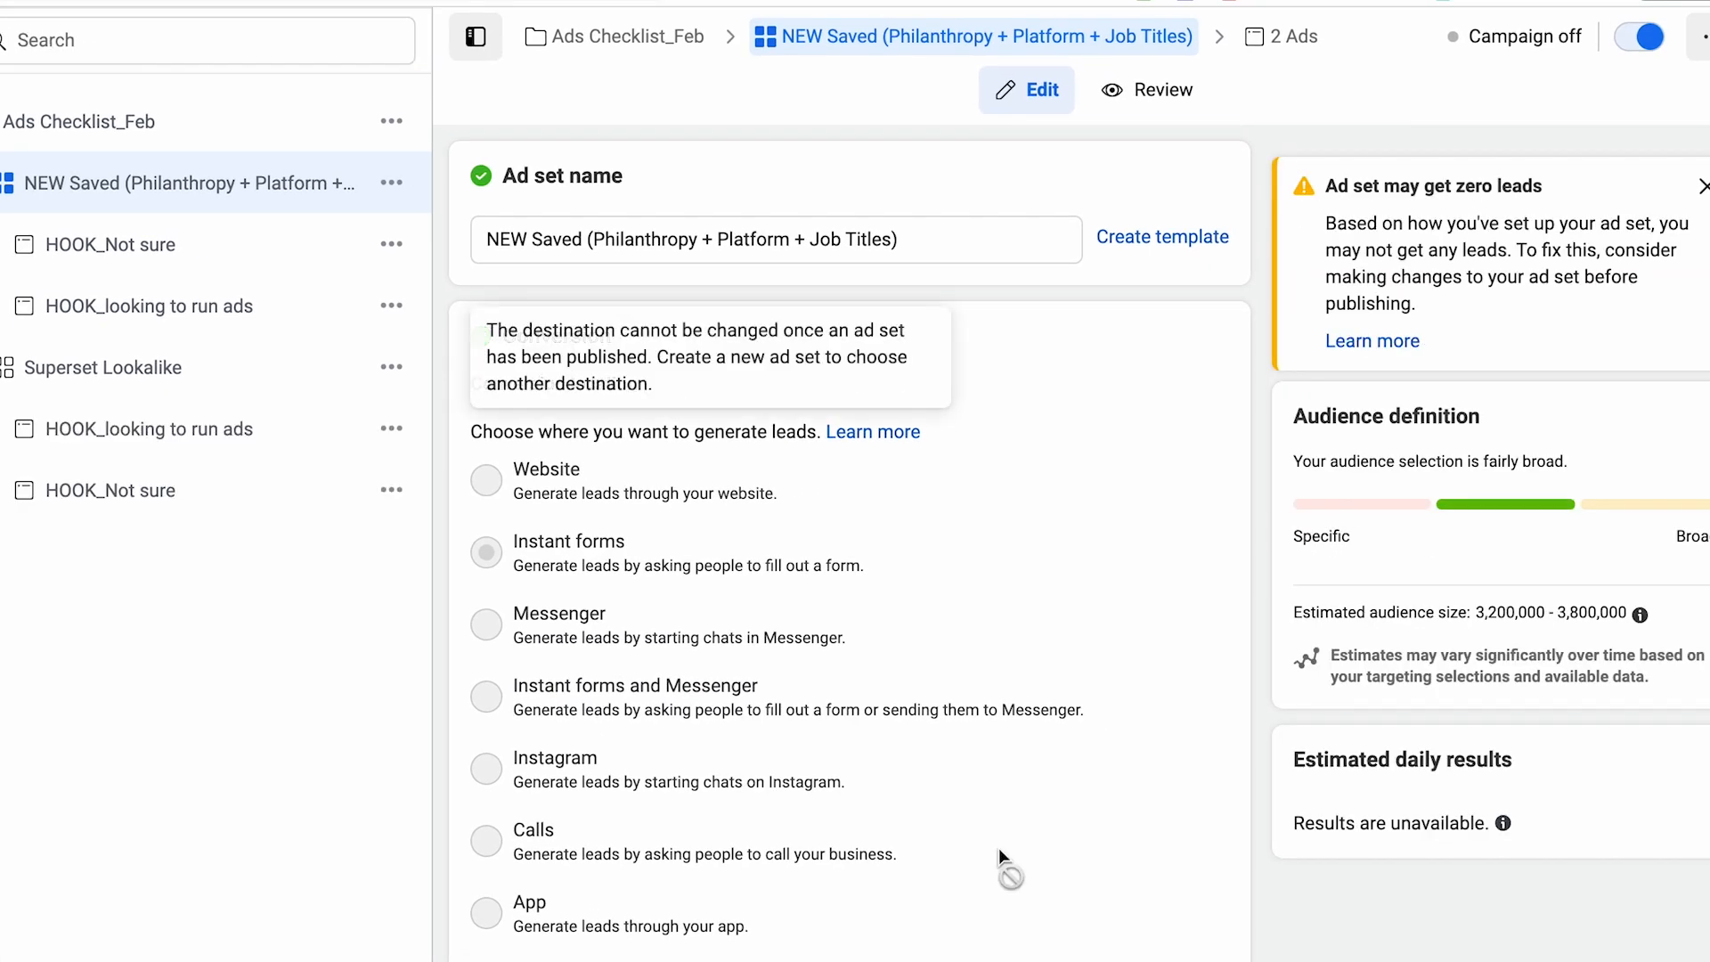
scroll(871, 697, "down", 1)
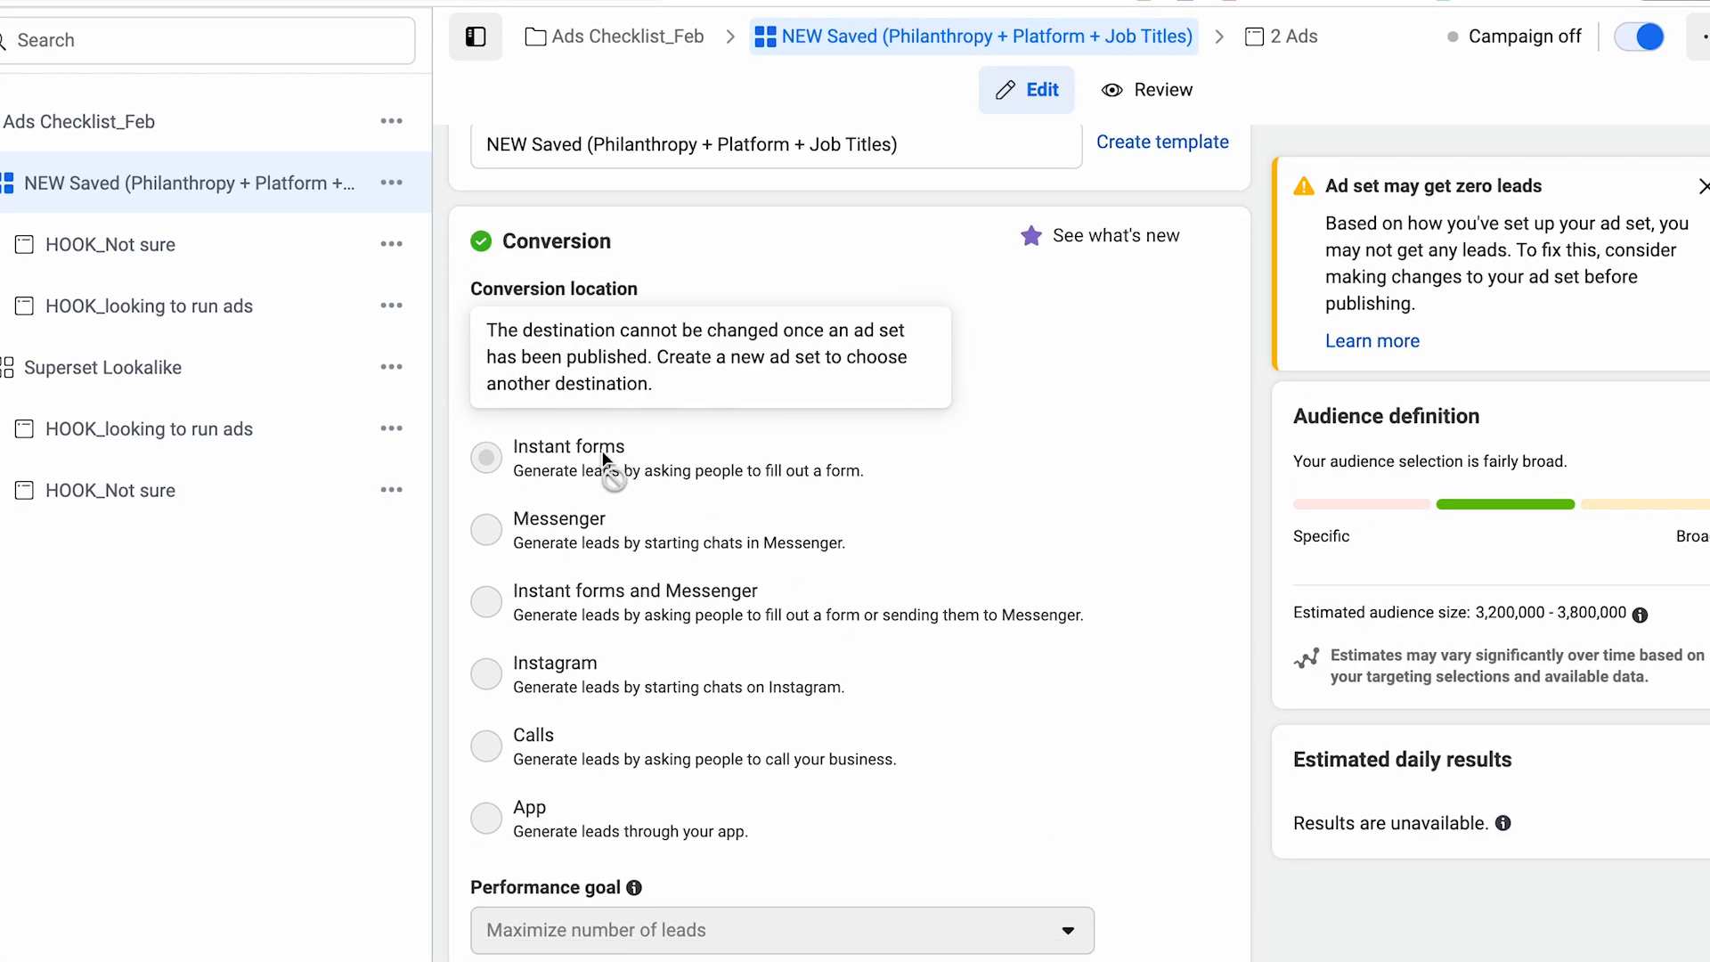
scroll(970, 713, "down", 3)
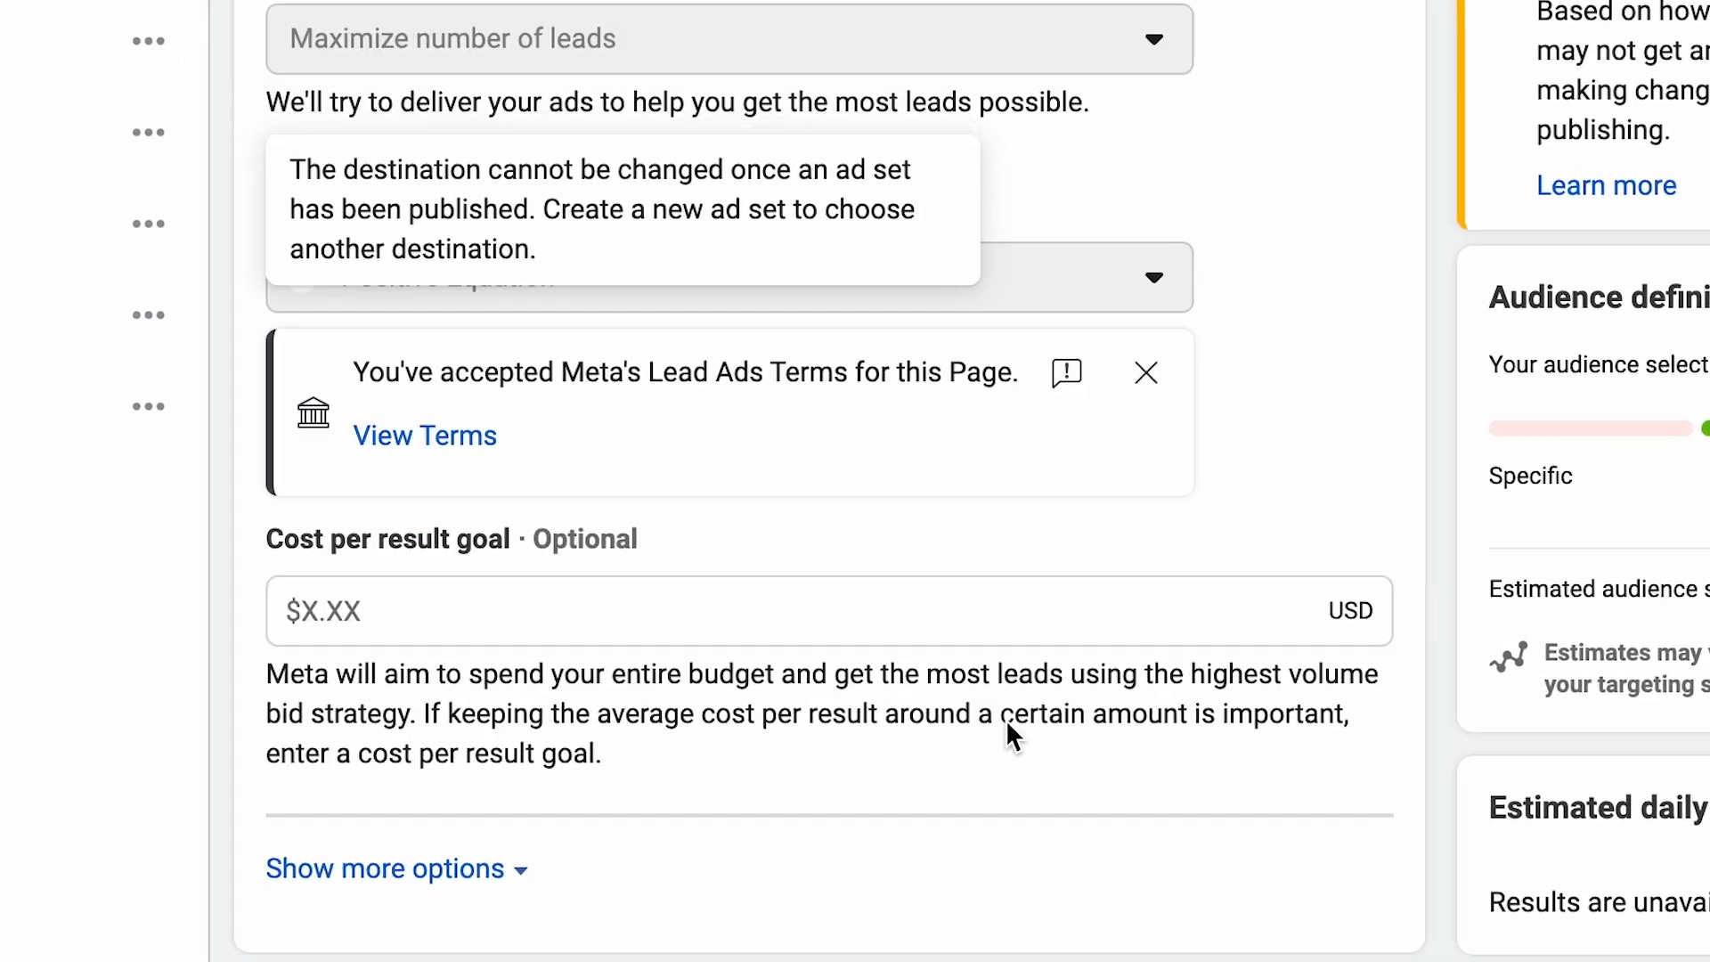
scroll(1006, 718, "down", 10)
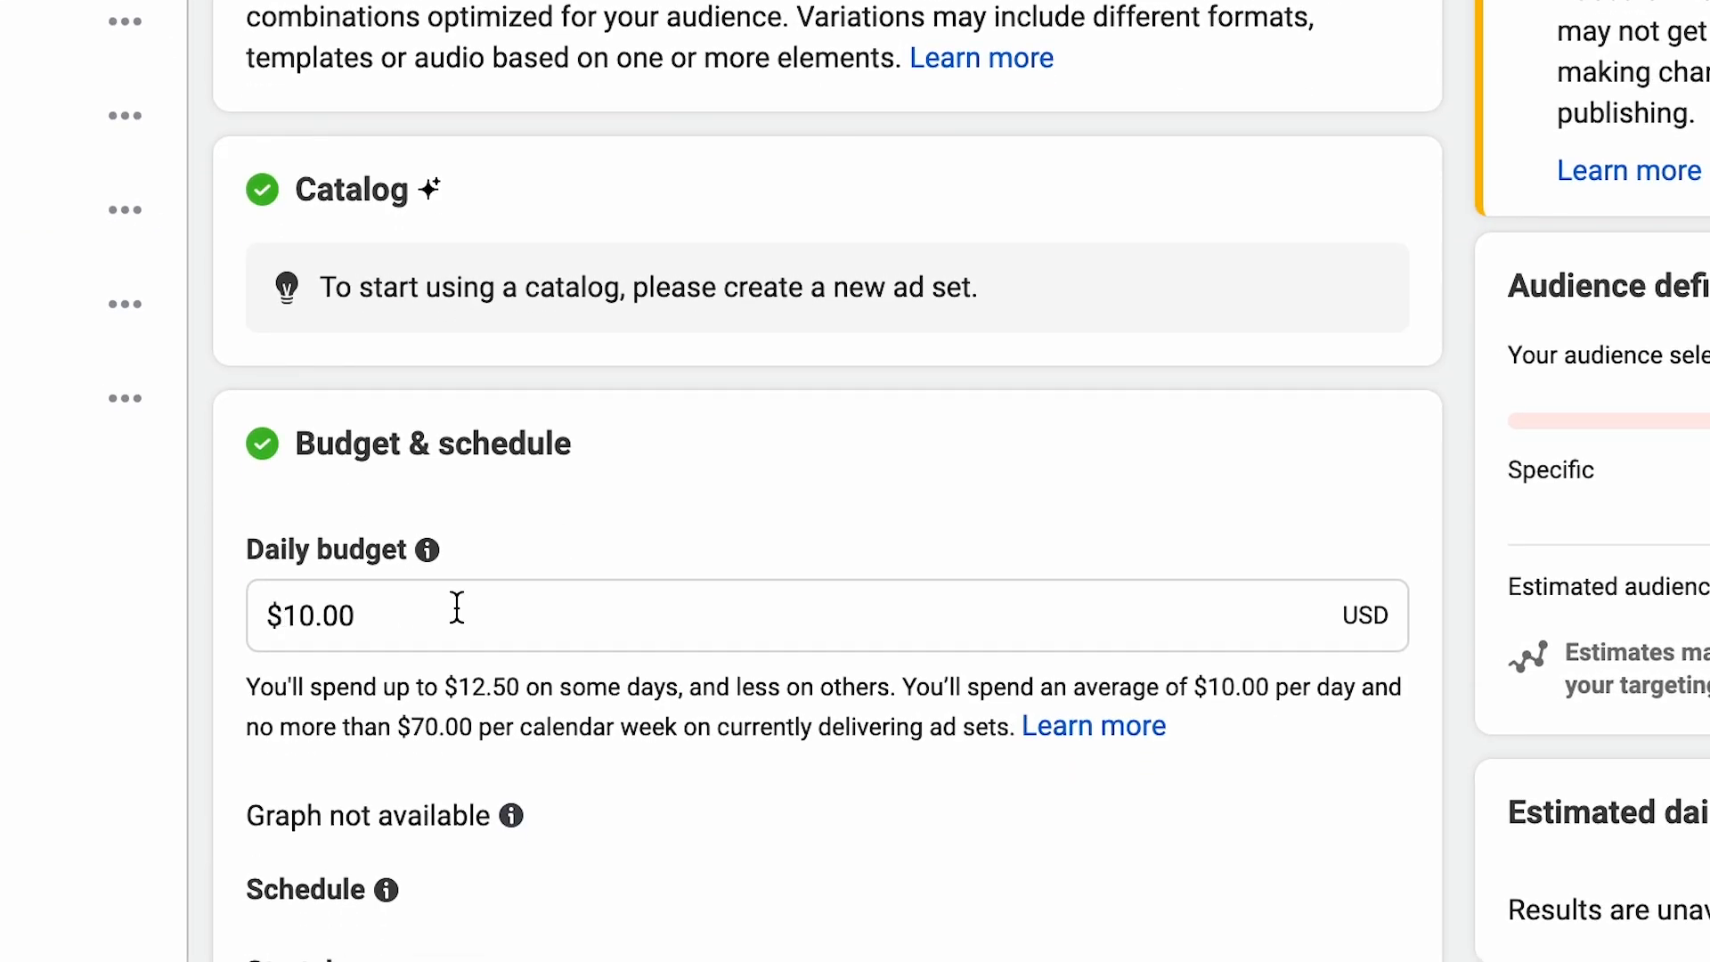
scroll(457, 608, "down", 7)
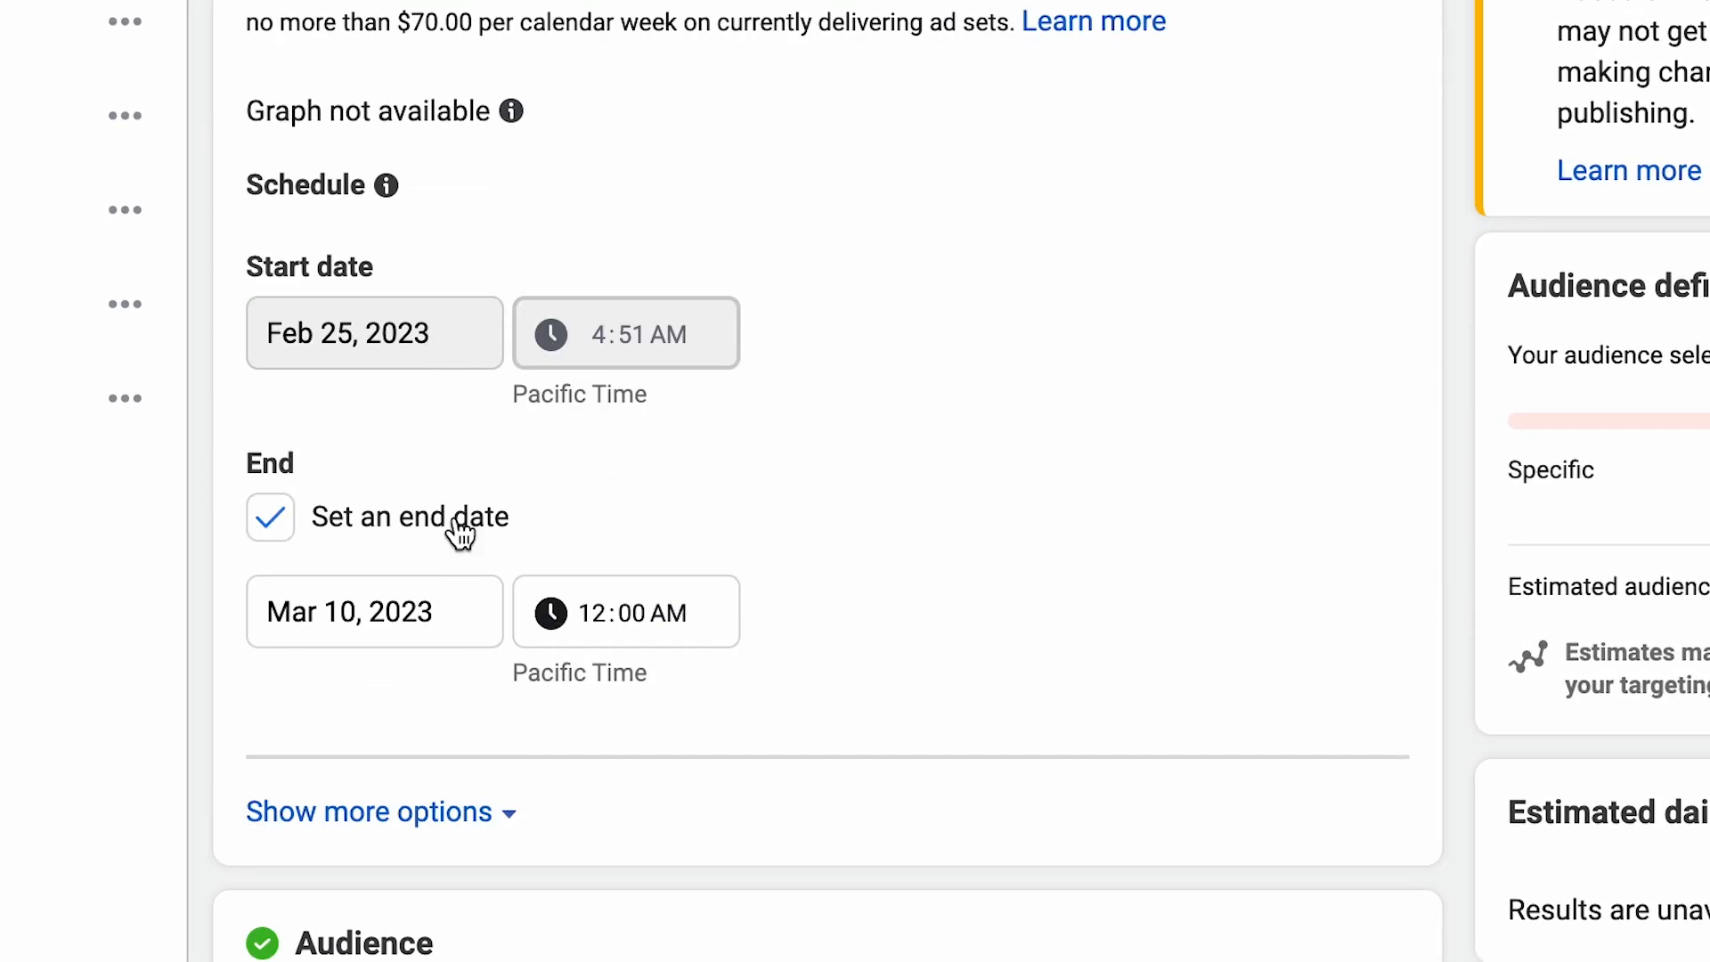
scroll(819, 725, "down", 17)
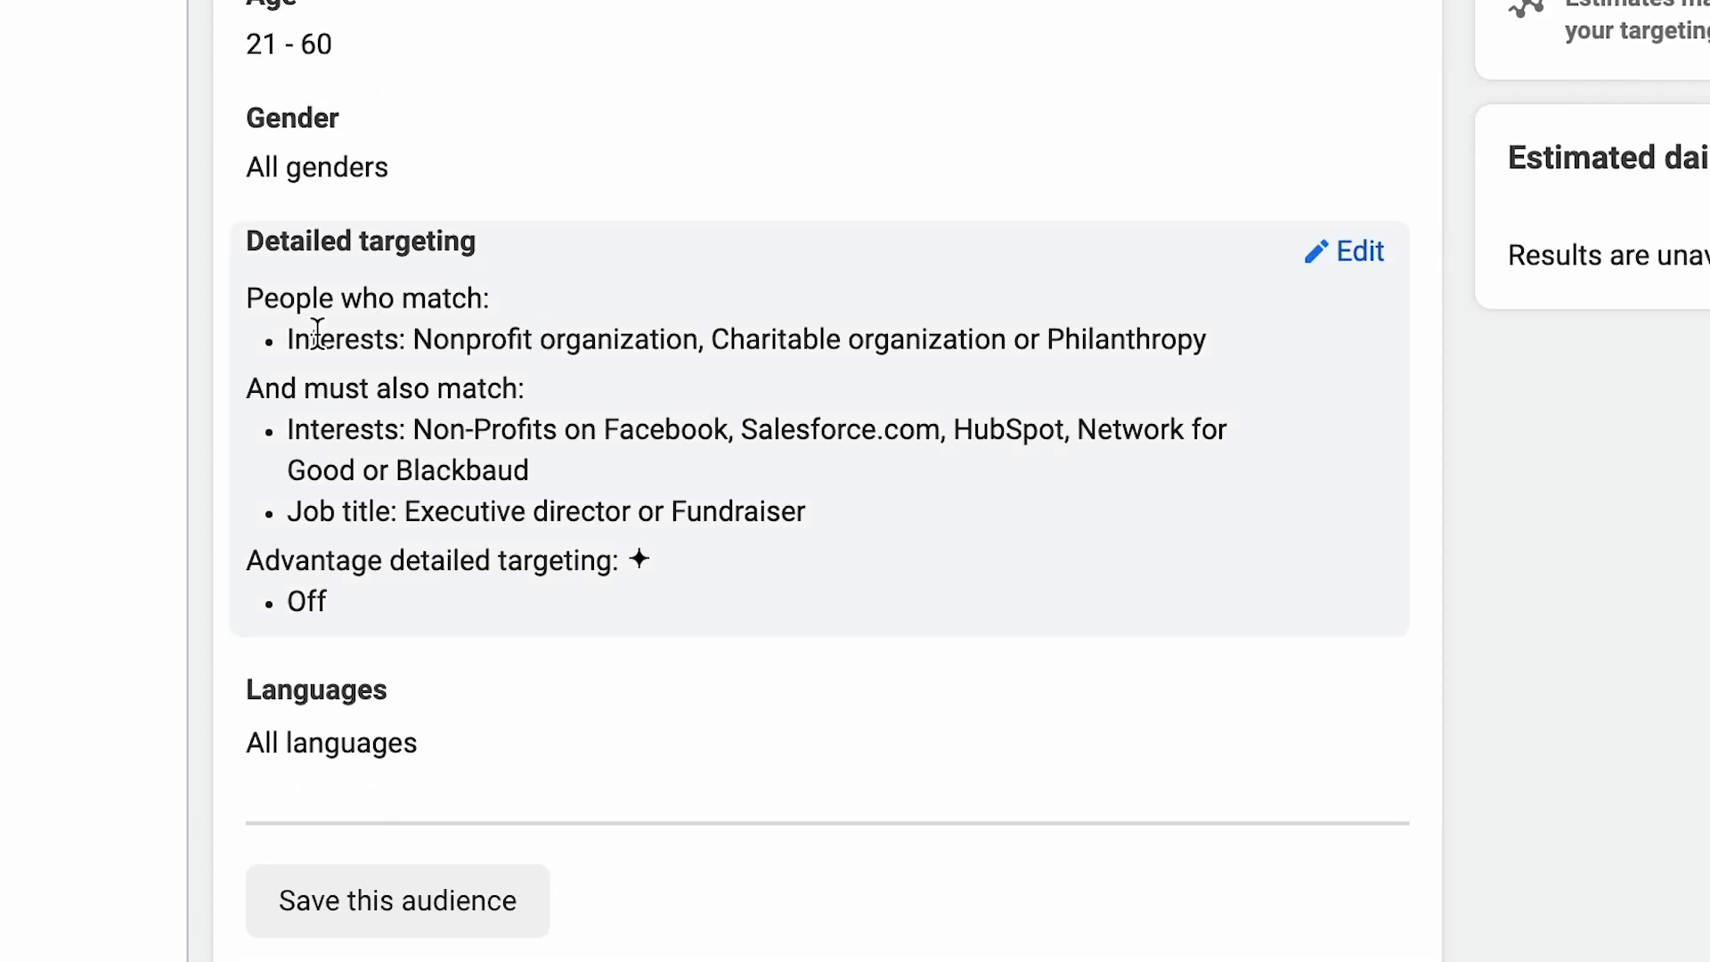
- Review the NEW Saved ad set's detailed targeting and the Superset Lookalike ad set's custom audiences
left_click_drag(298, 338, 1179, 335)
left_click_drag(434, 430, 920, 534)
left_click(820, 409)
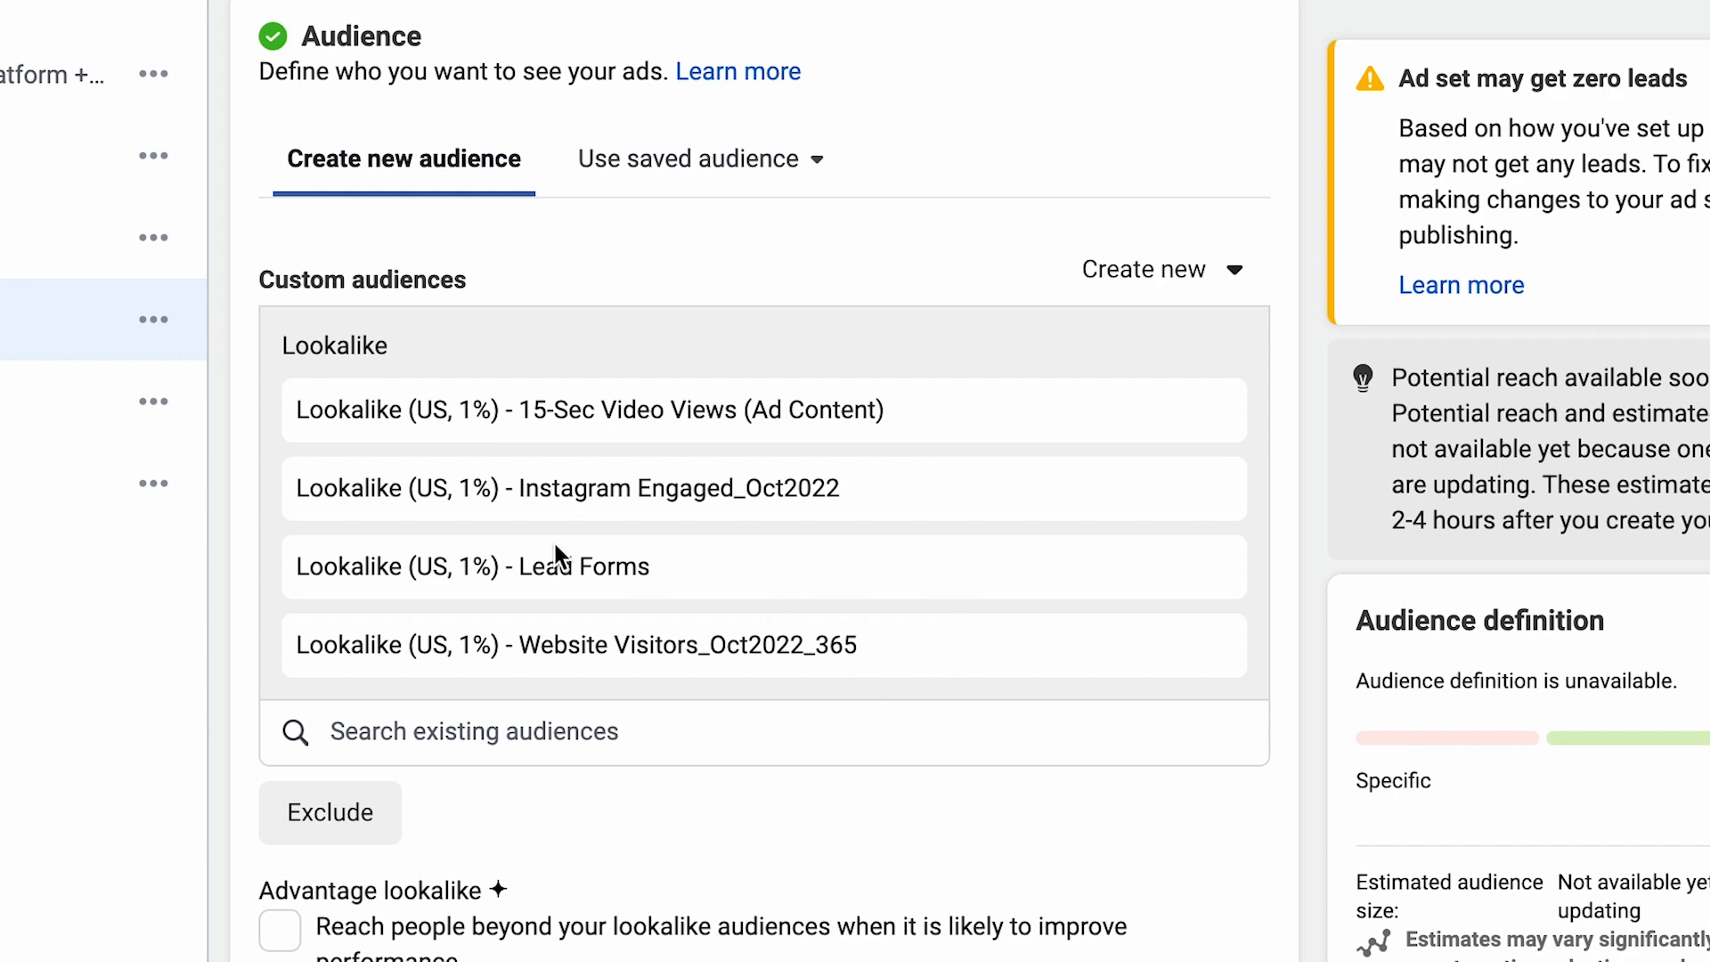
- Open the HOOK_Not sure ad of the NEW Saved ad set and expand the full text in its Facebook feed preview
left_click(278, 166)
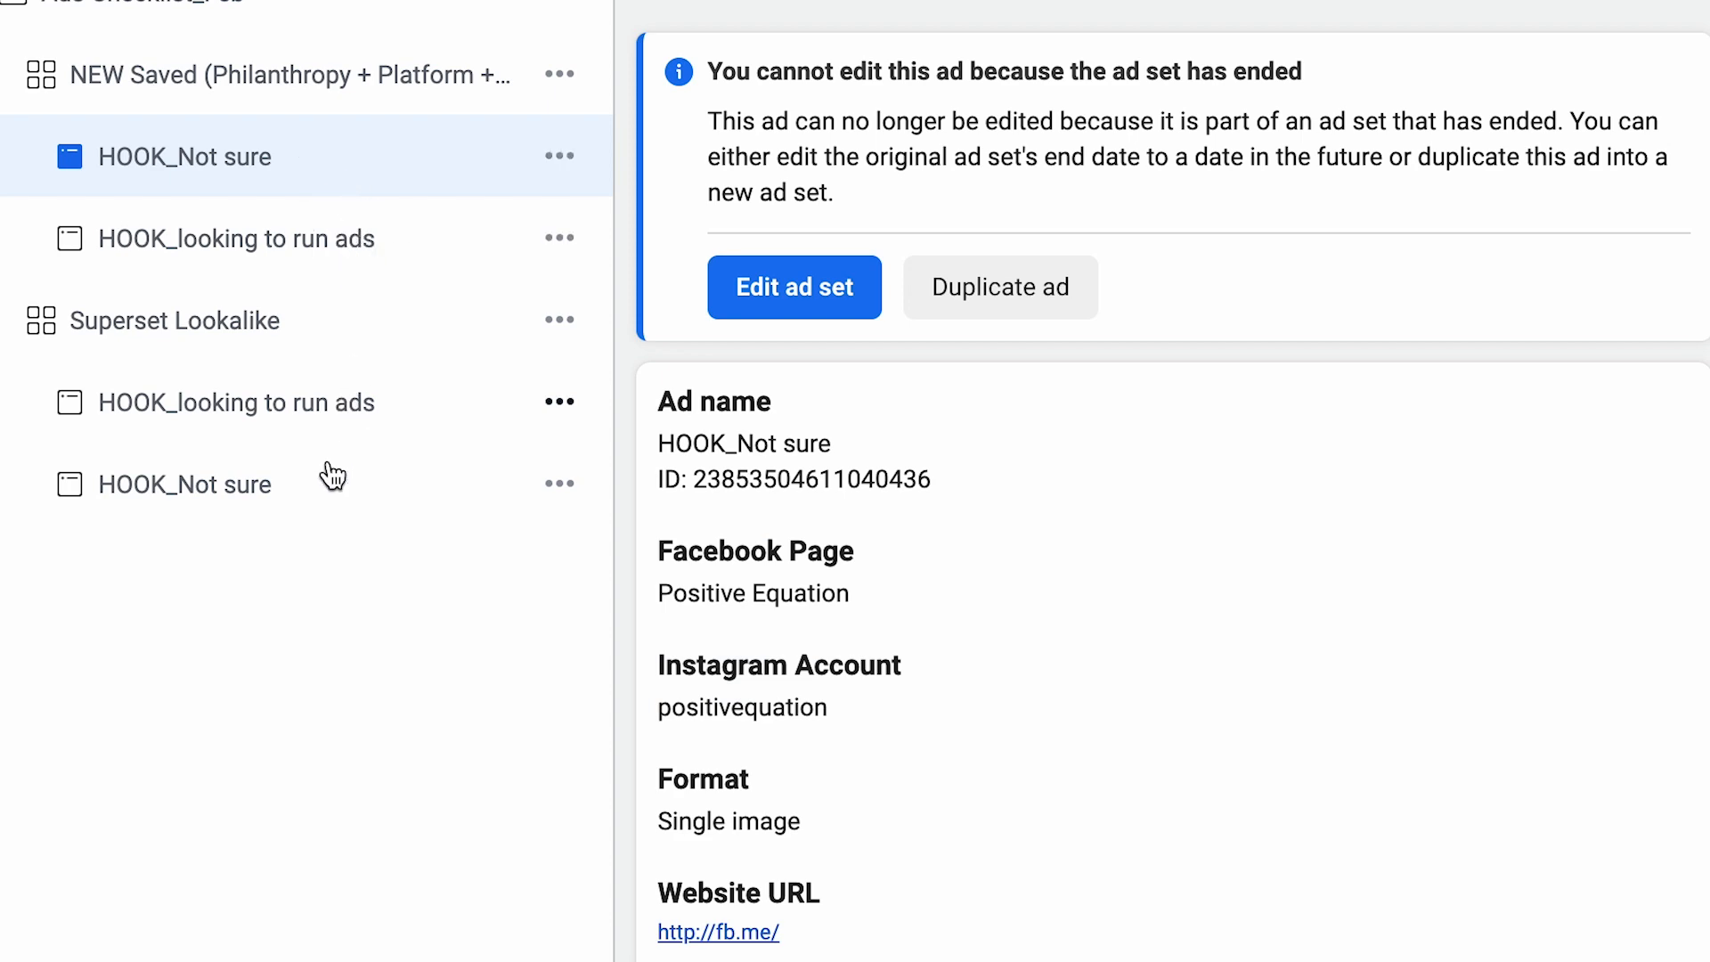
scroll(1186, 268, "down", 14)
scroll(921, 276, "down", 1)
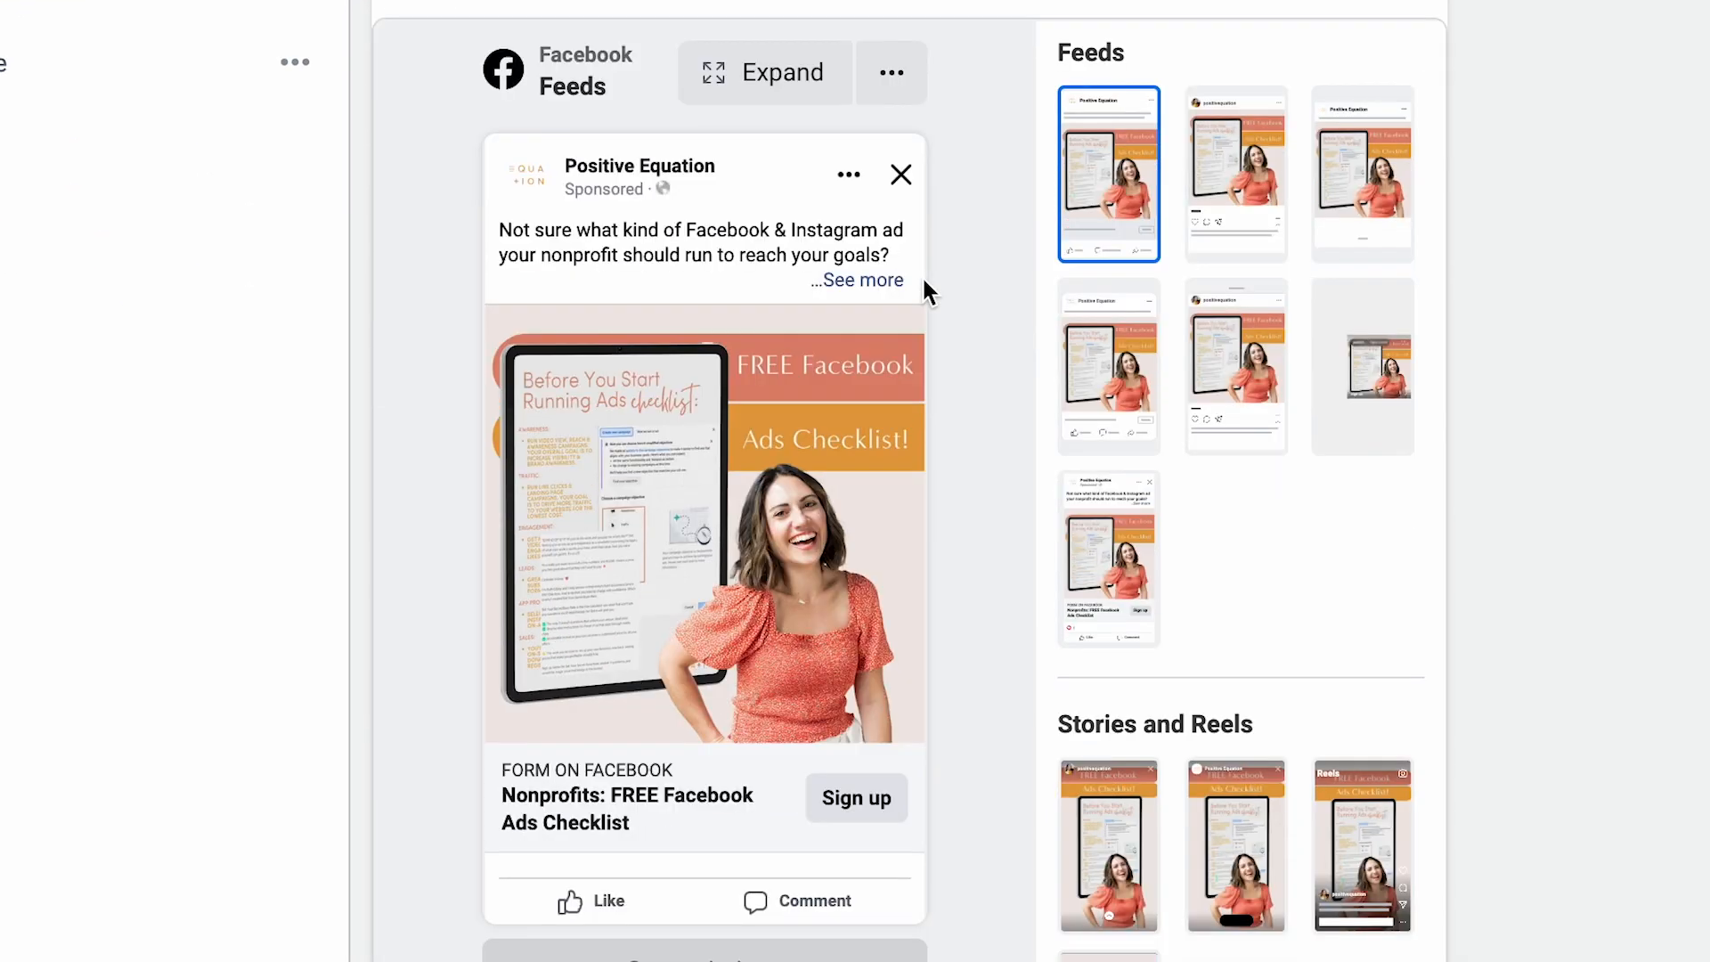
left_click(865, 284)
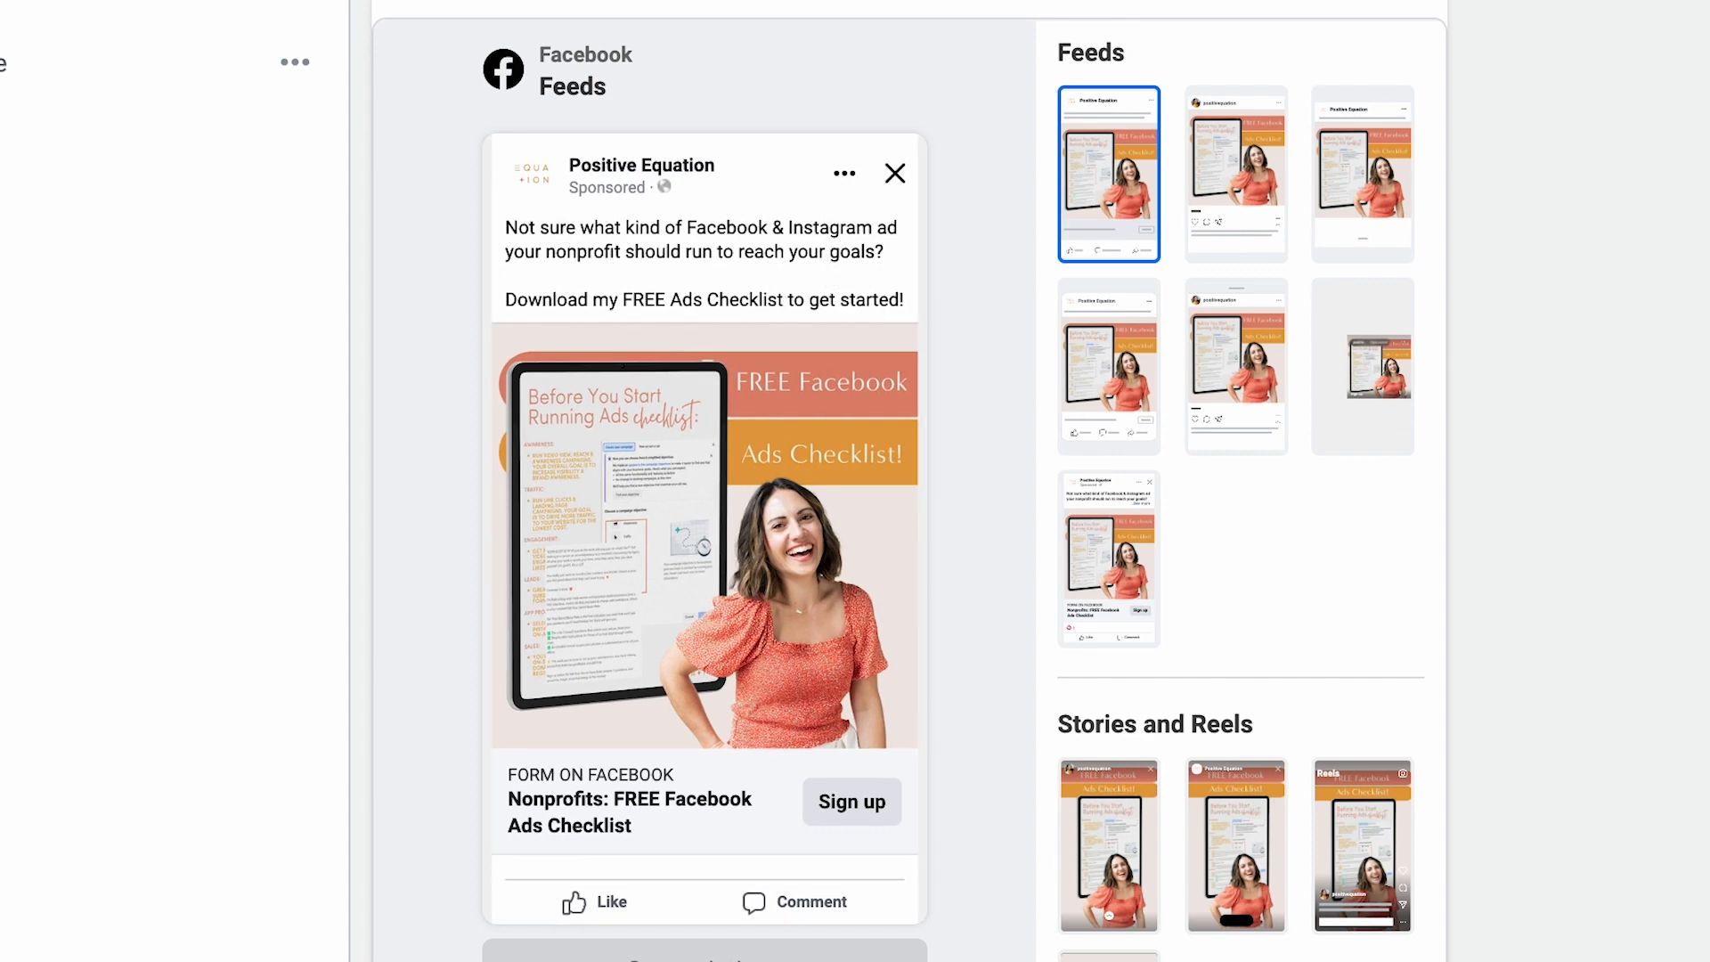
- View the preview of the HOOK_looking to run ads ad in the NEW Saved ad set and close the editor
scroll(909, 481, "up", 12)
scroll(798, 371, "down", 5)
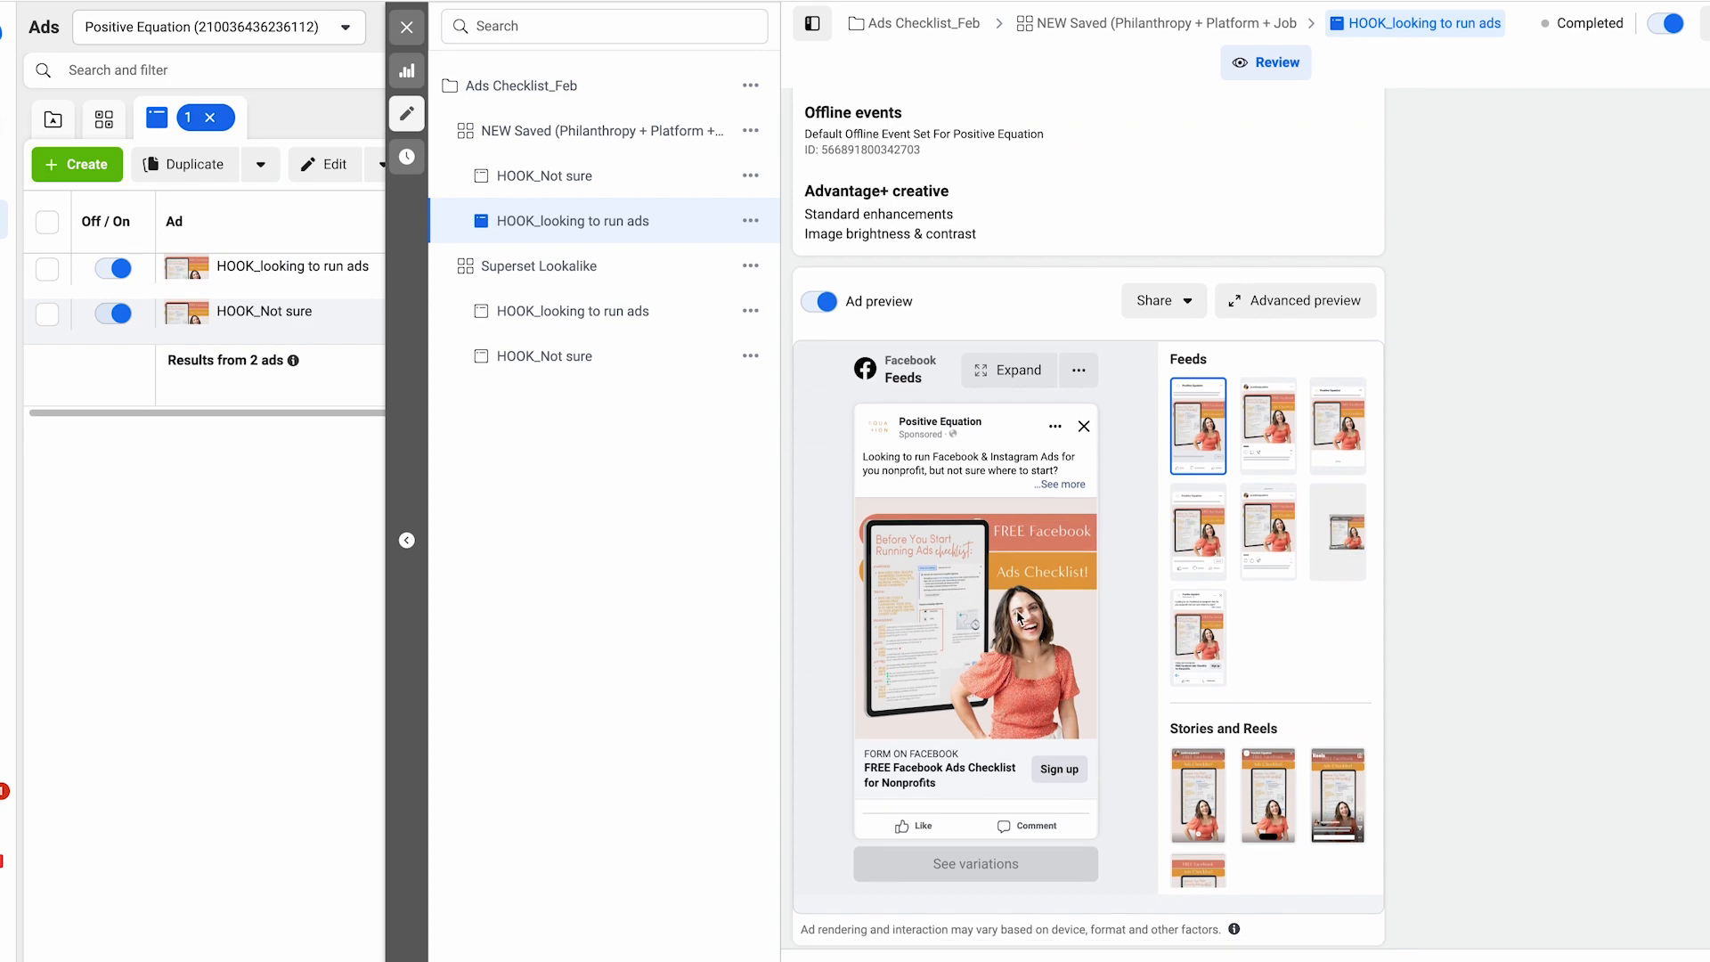
left_click(407, 27)
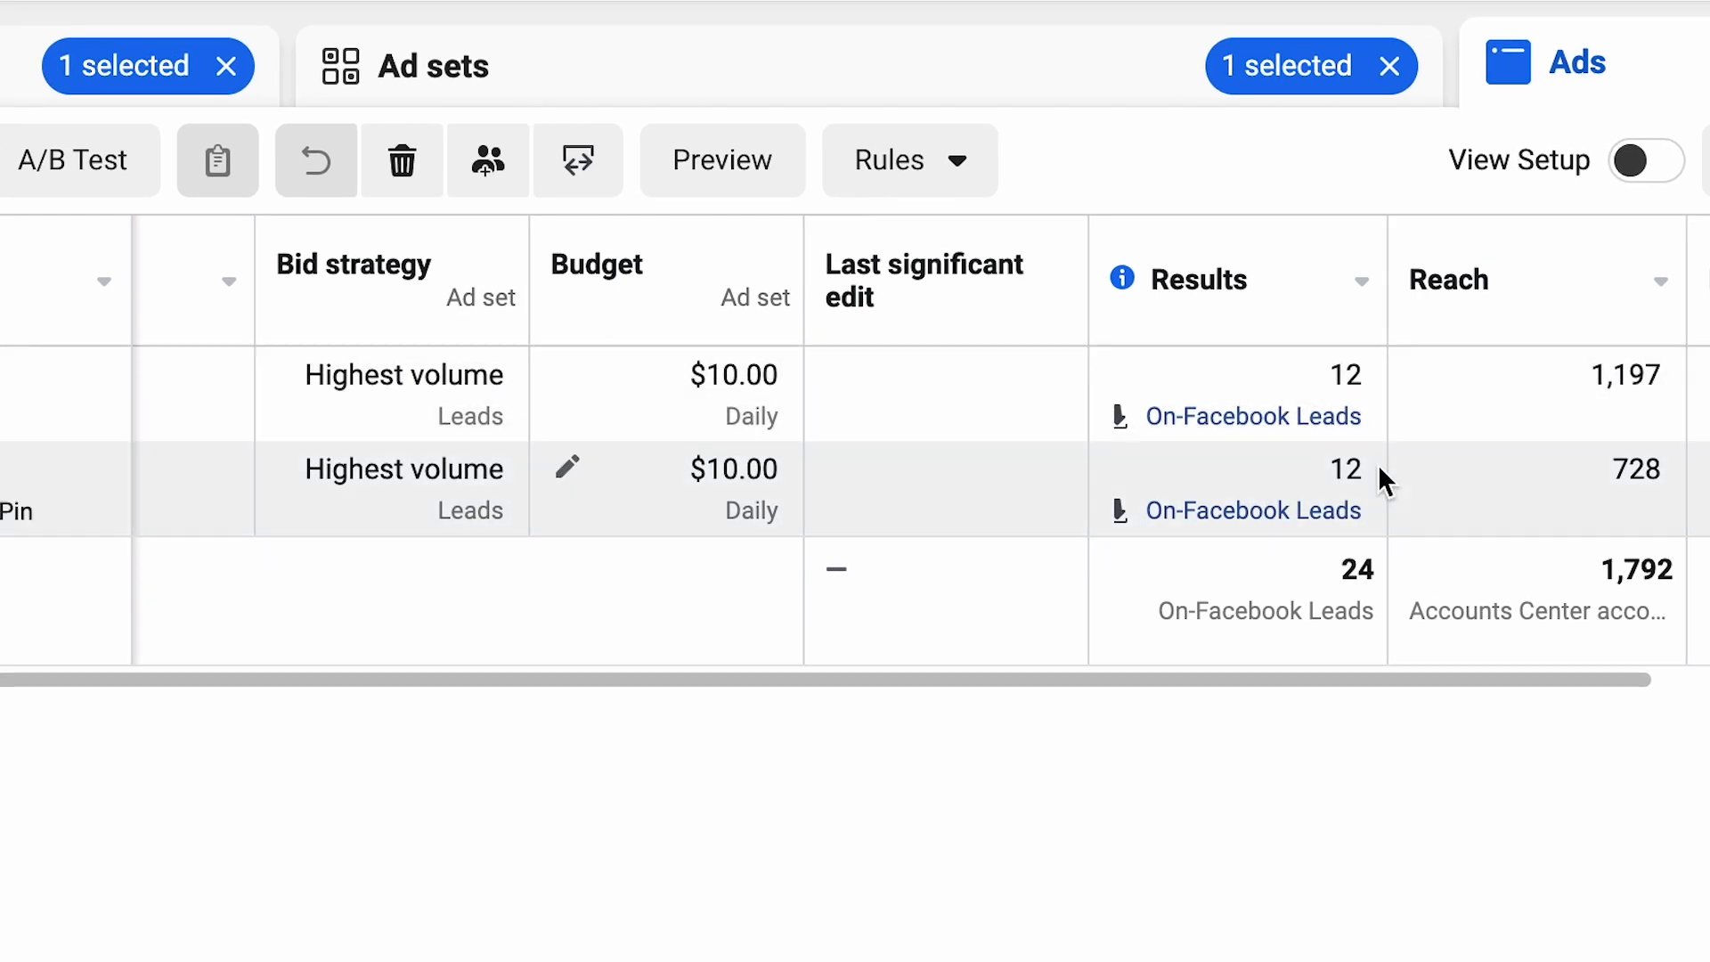
- Check the performance of the two ads in Superset Lookalike and return to the ad sets' results
scroll(1377, 463, "right", 5)
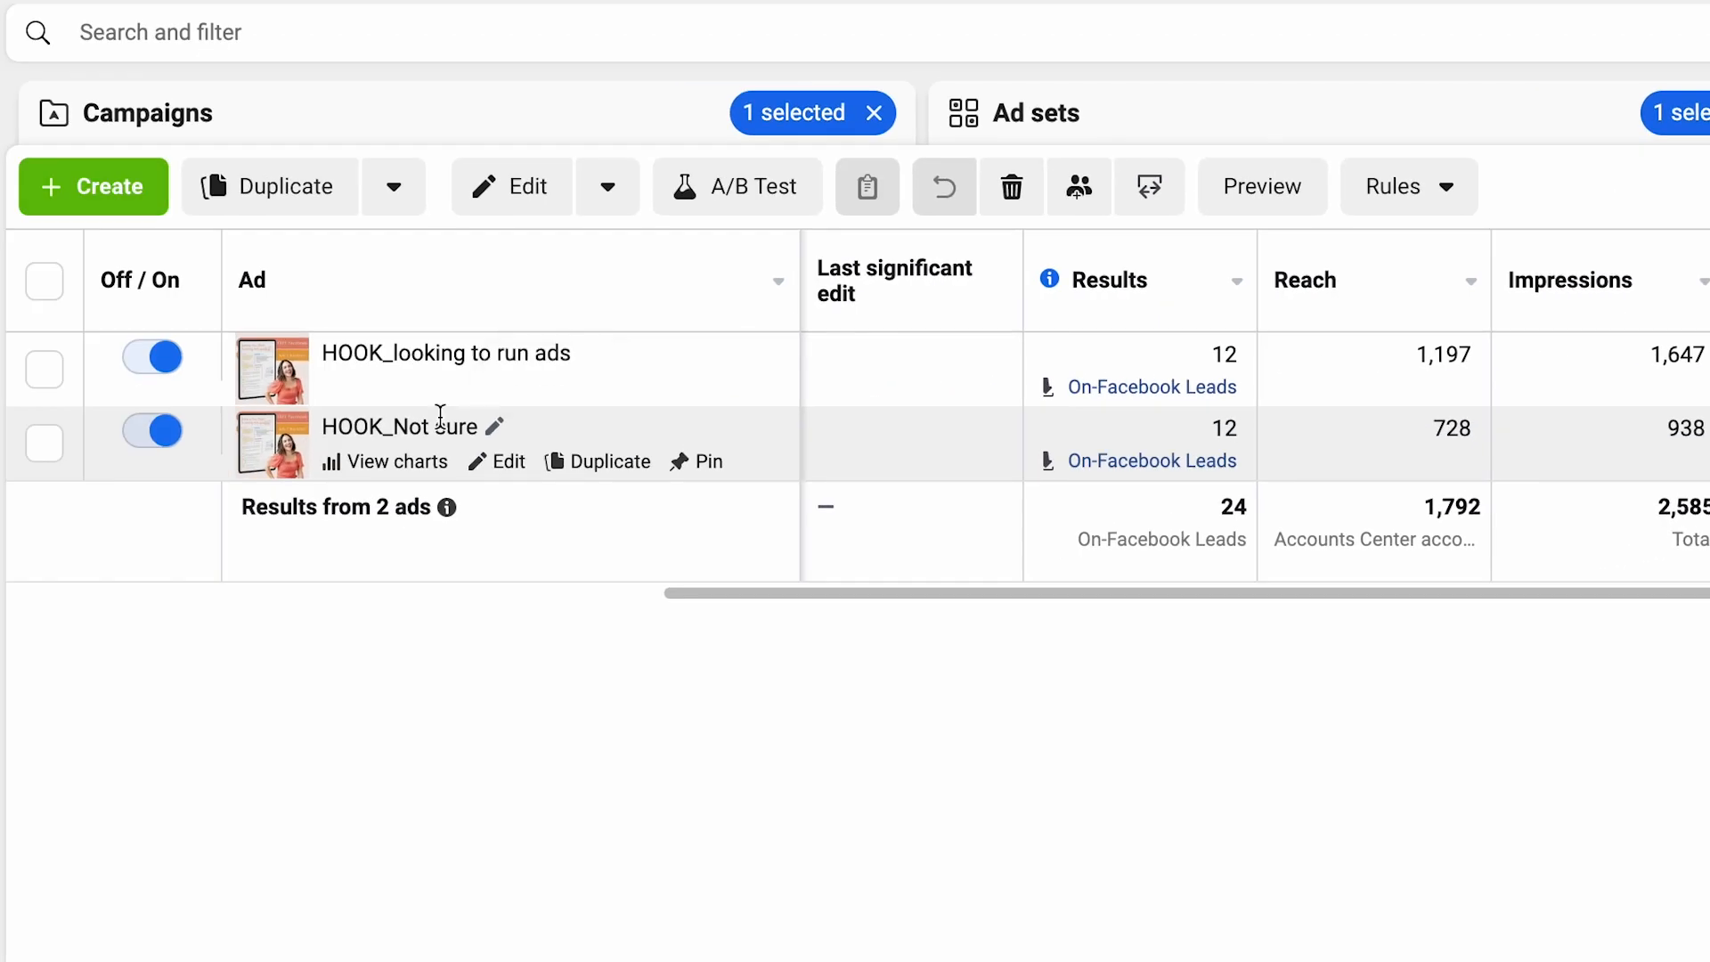
left_click(1465, 141)
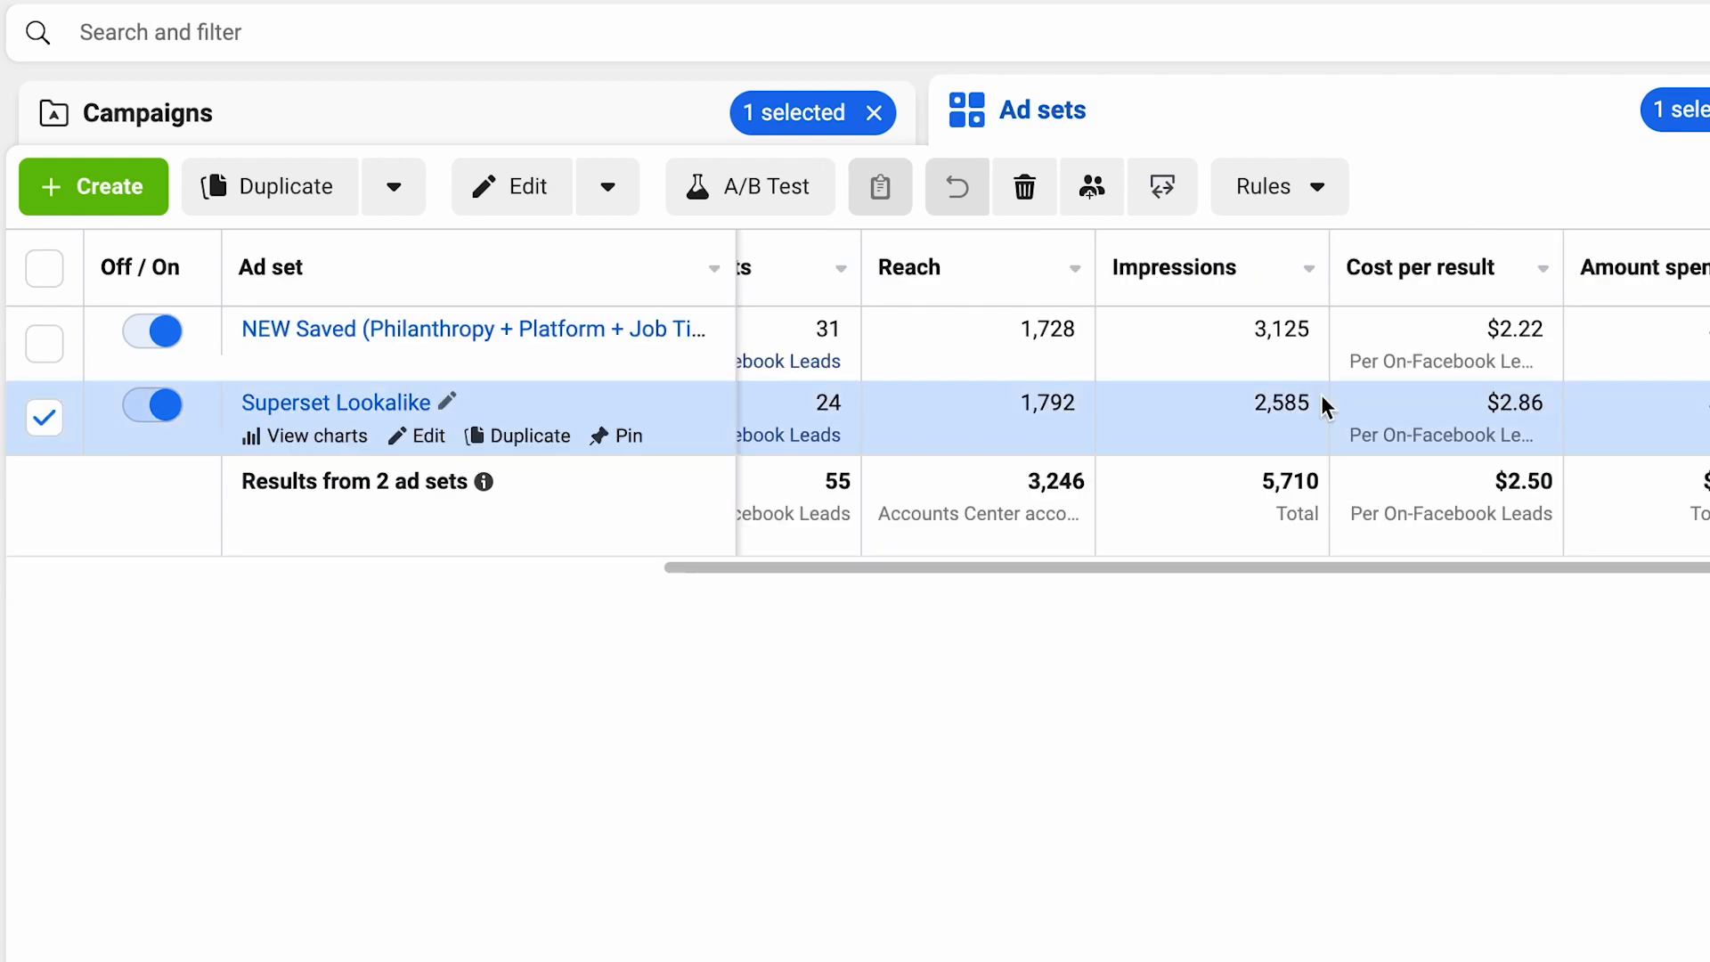
scroll(1334, 397, "left", 5)
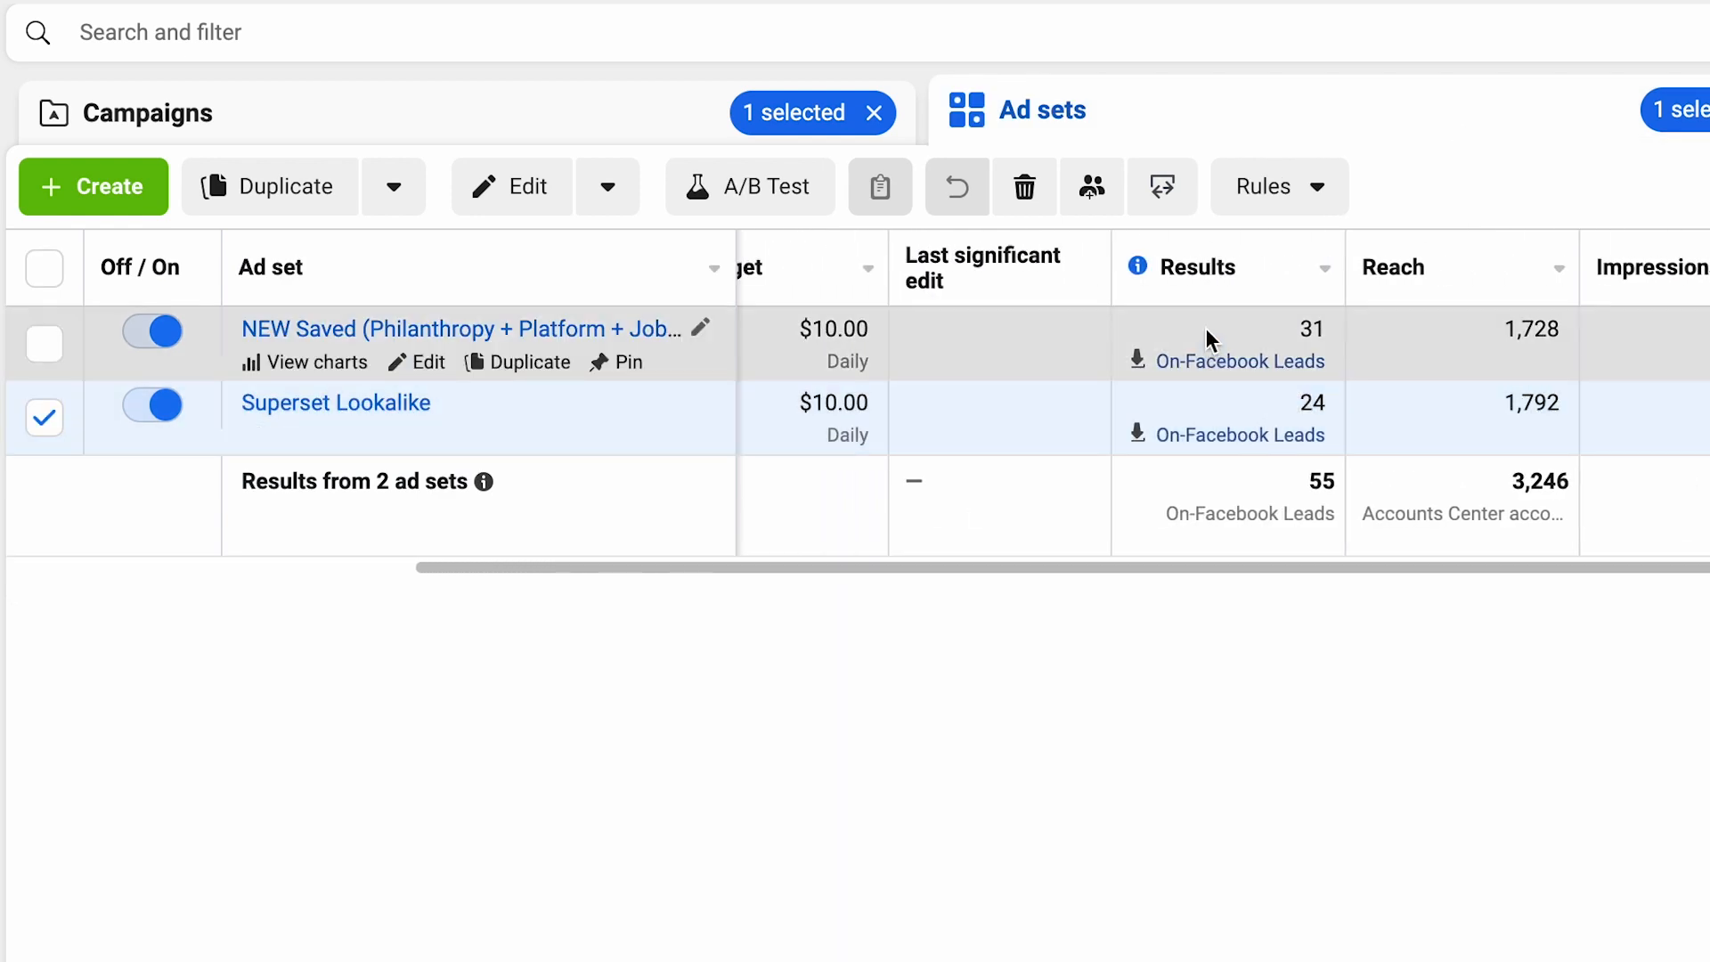
- Deselect the Superset Lookalike ad set and compare both ad sets' results, cost per result and amount spent
left_click(45, 419)
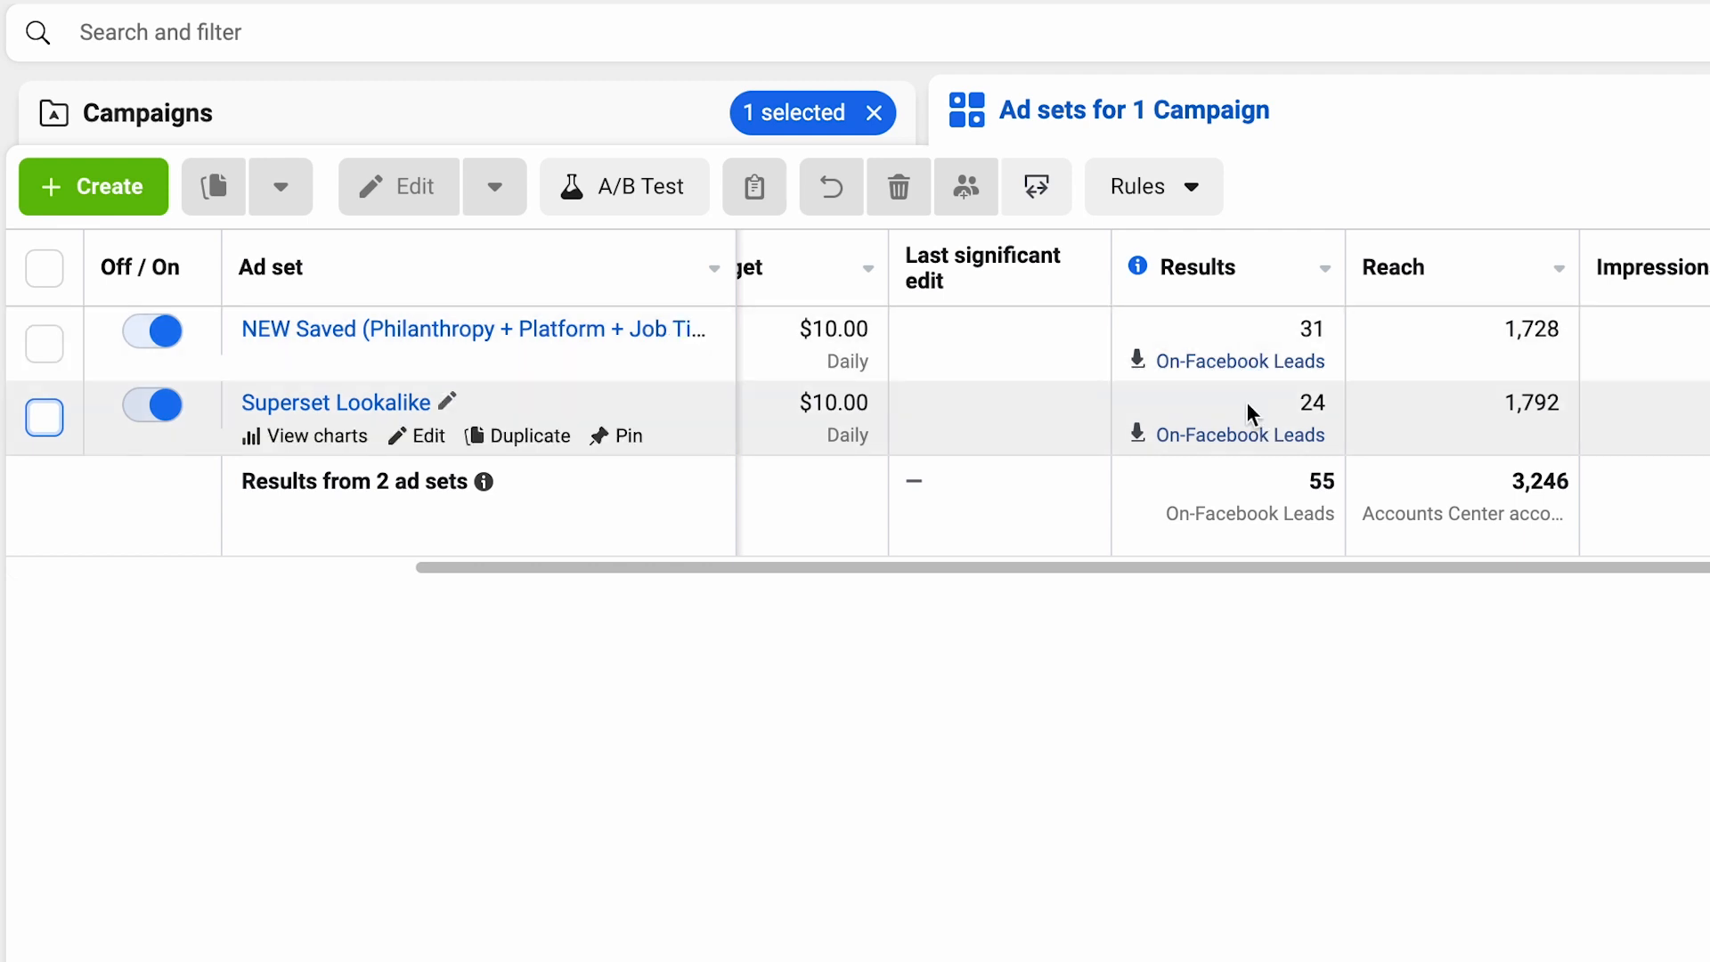
scroll(1246, 402, "right", 10)
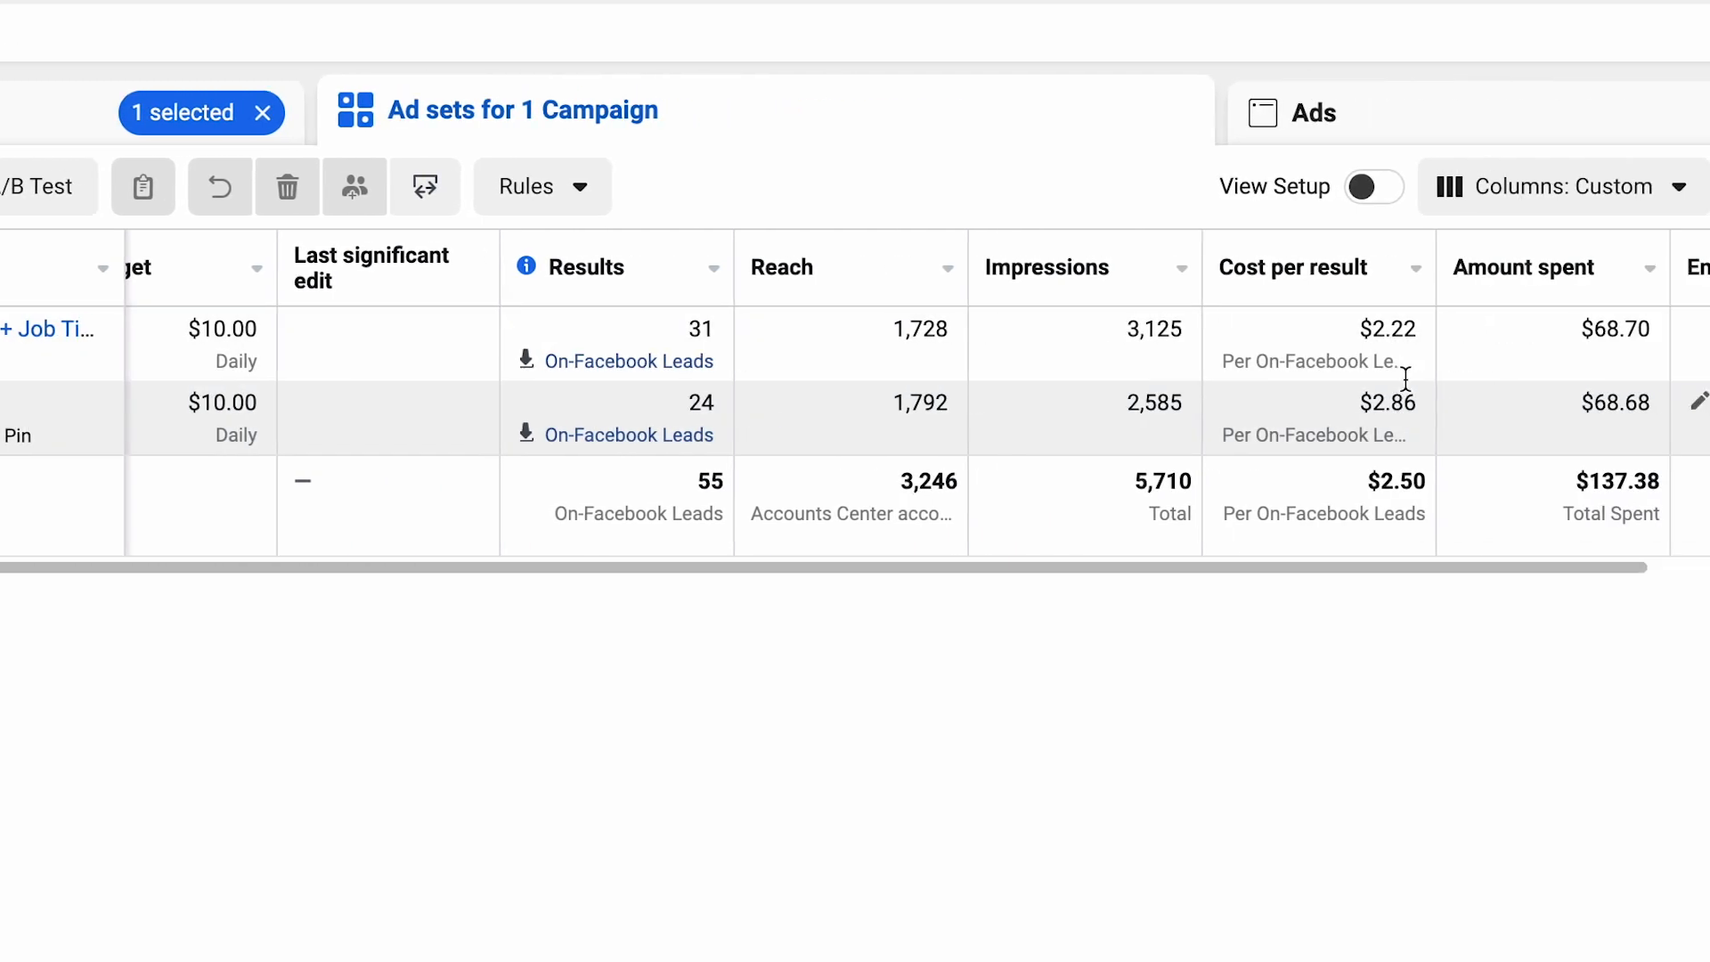
scroll(1211, 409, "right", 8)
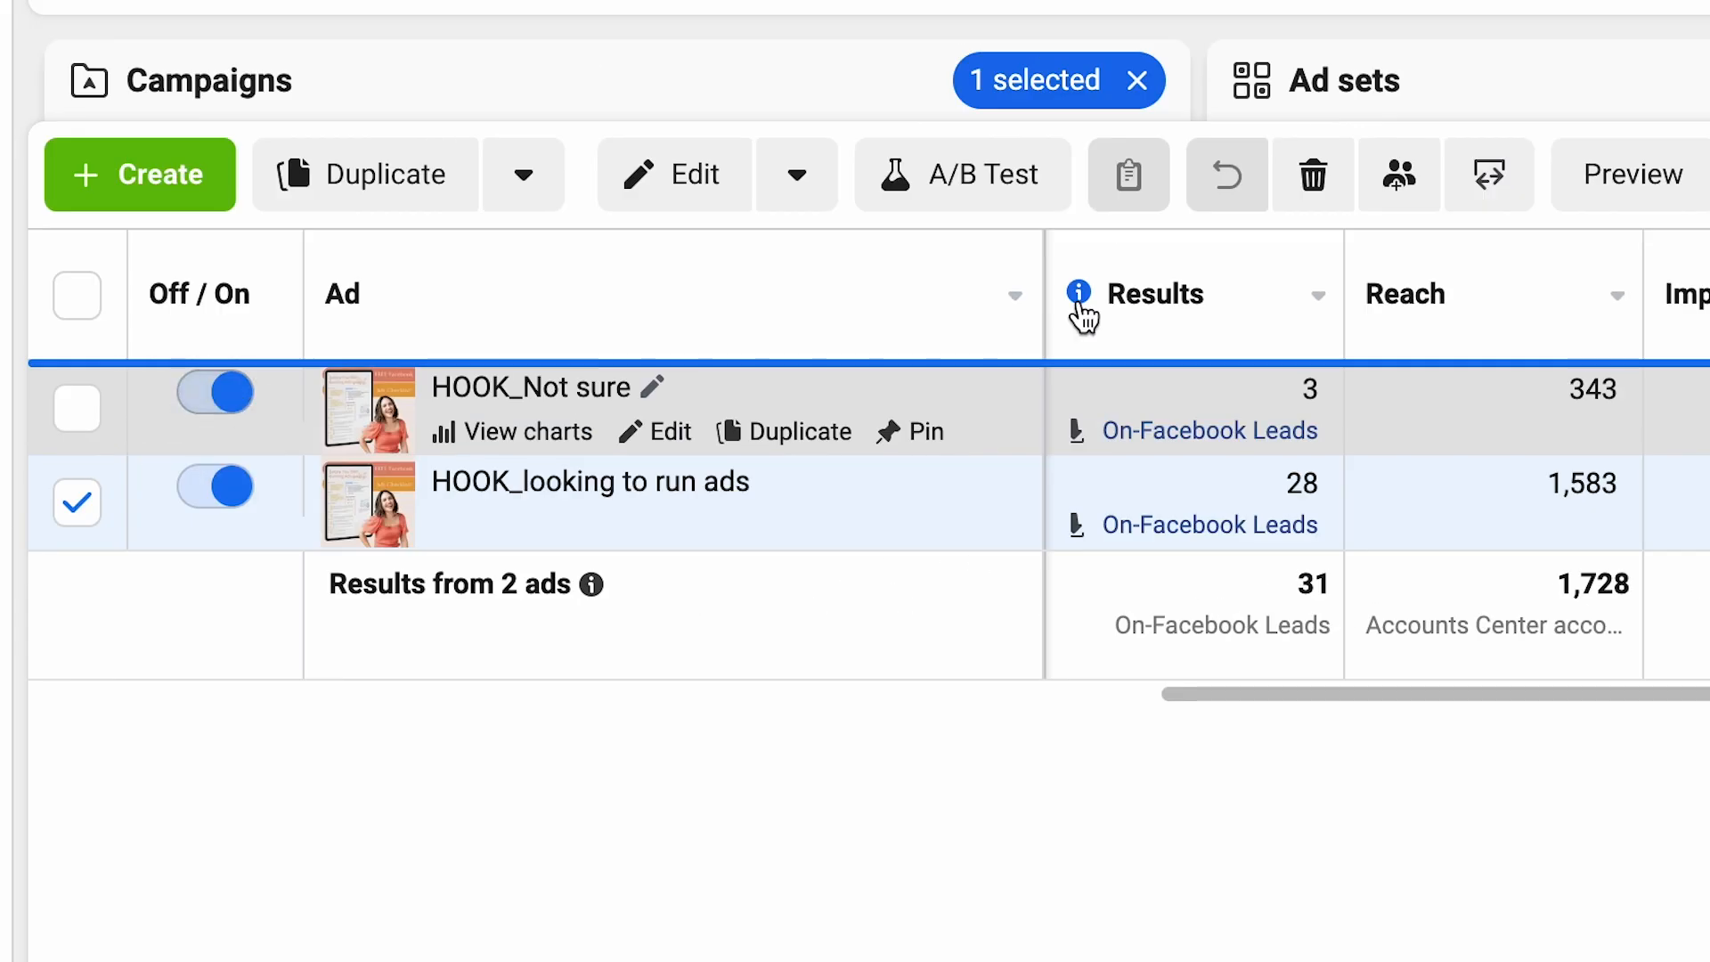
- Return to the campaign list, deselect Ads Checklist_Feb, and open Ads Checklist_May_Web to compare its ad sets' cost per lead
left_click(1500, 91)
left_click(611, 103)
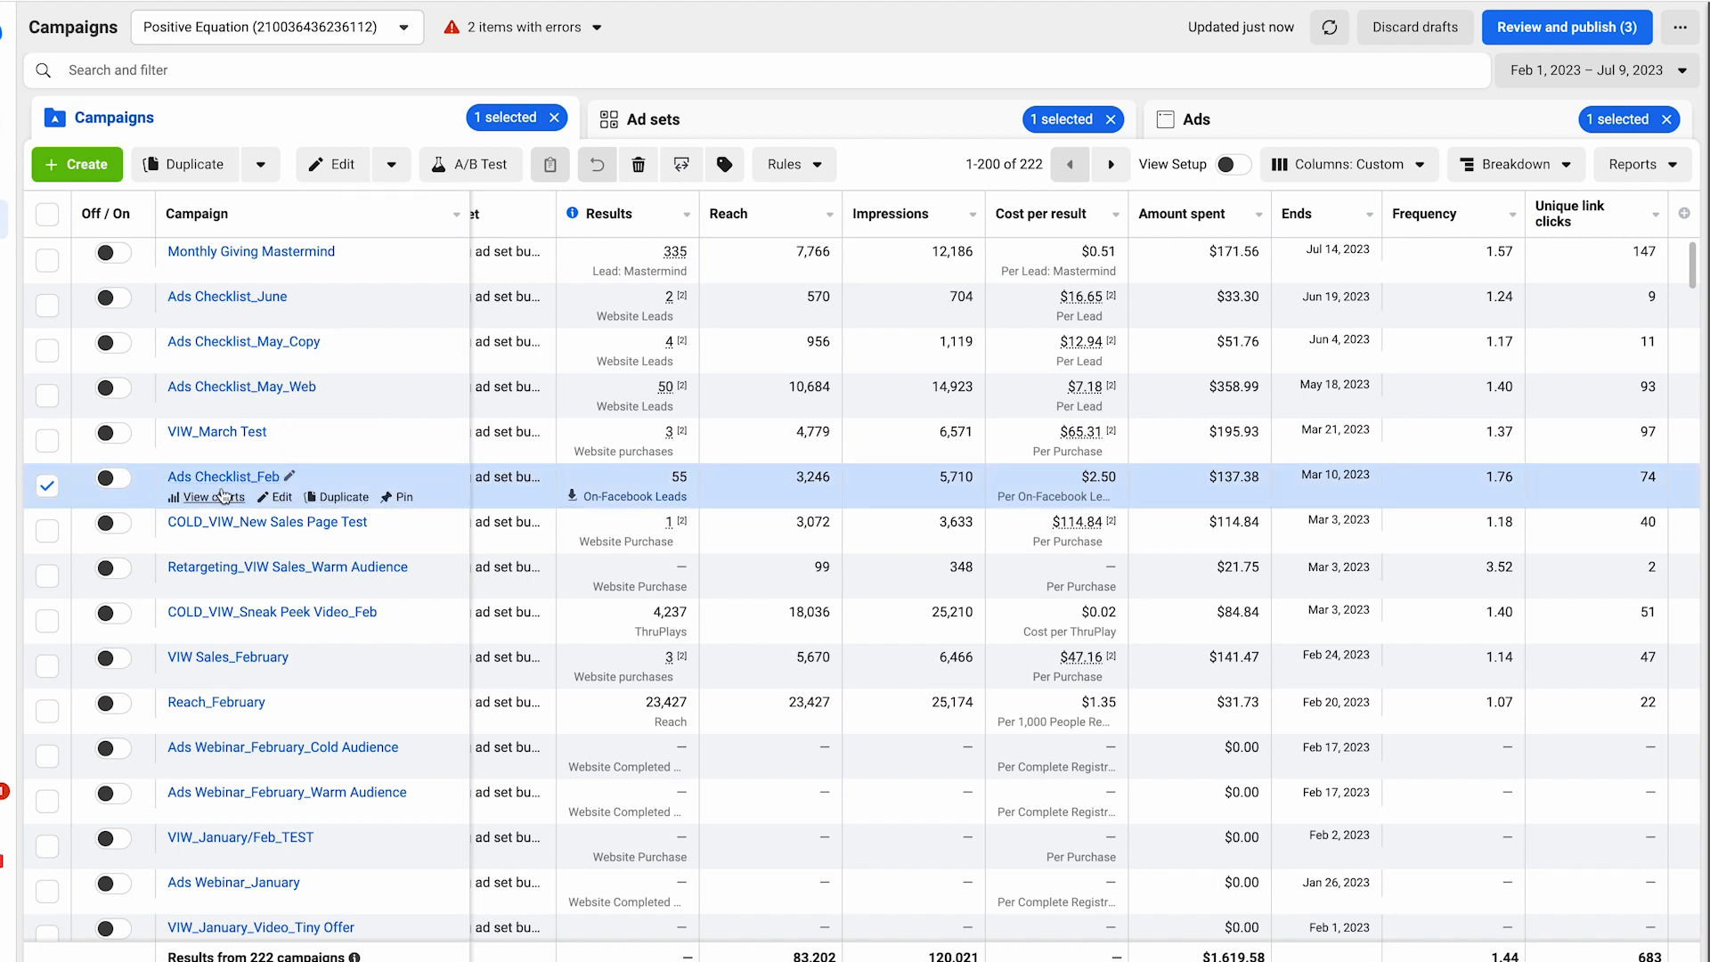
left_click(49, 486)
left_click(49, 392)
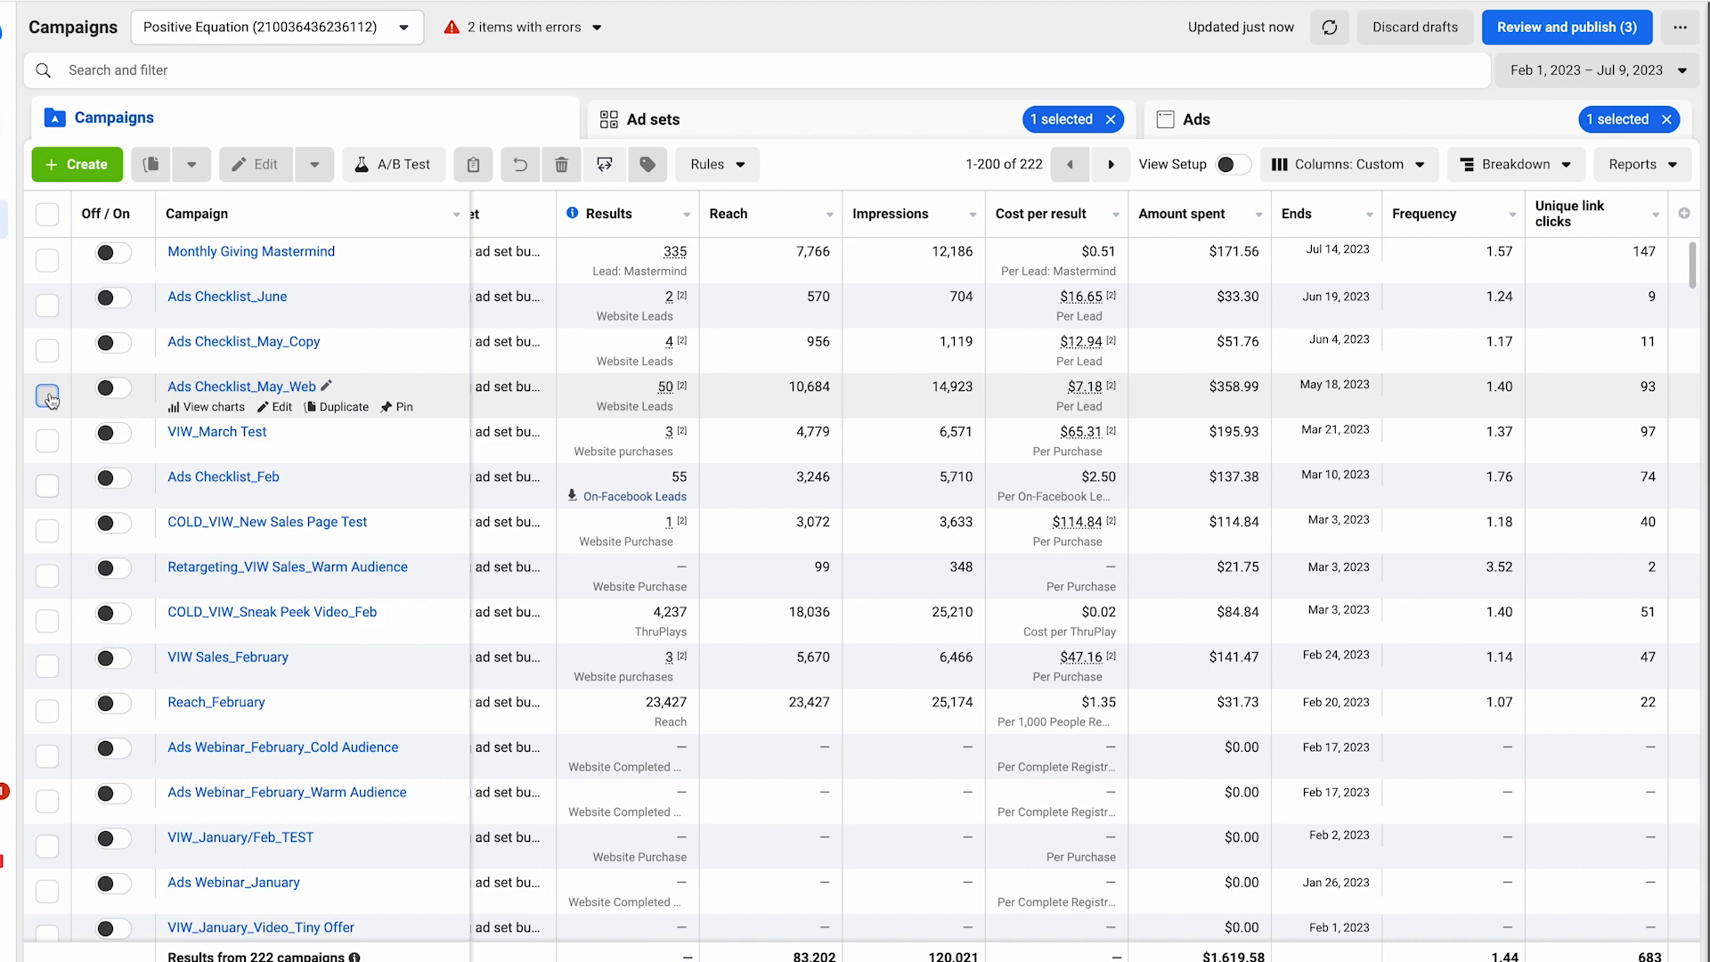
left_click(257, 389)
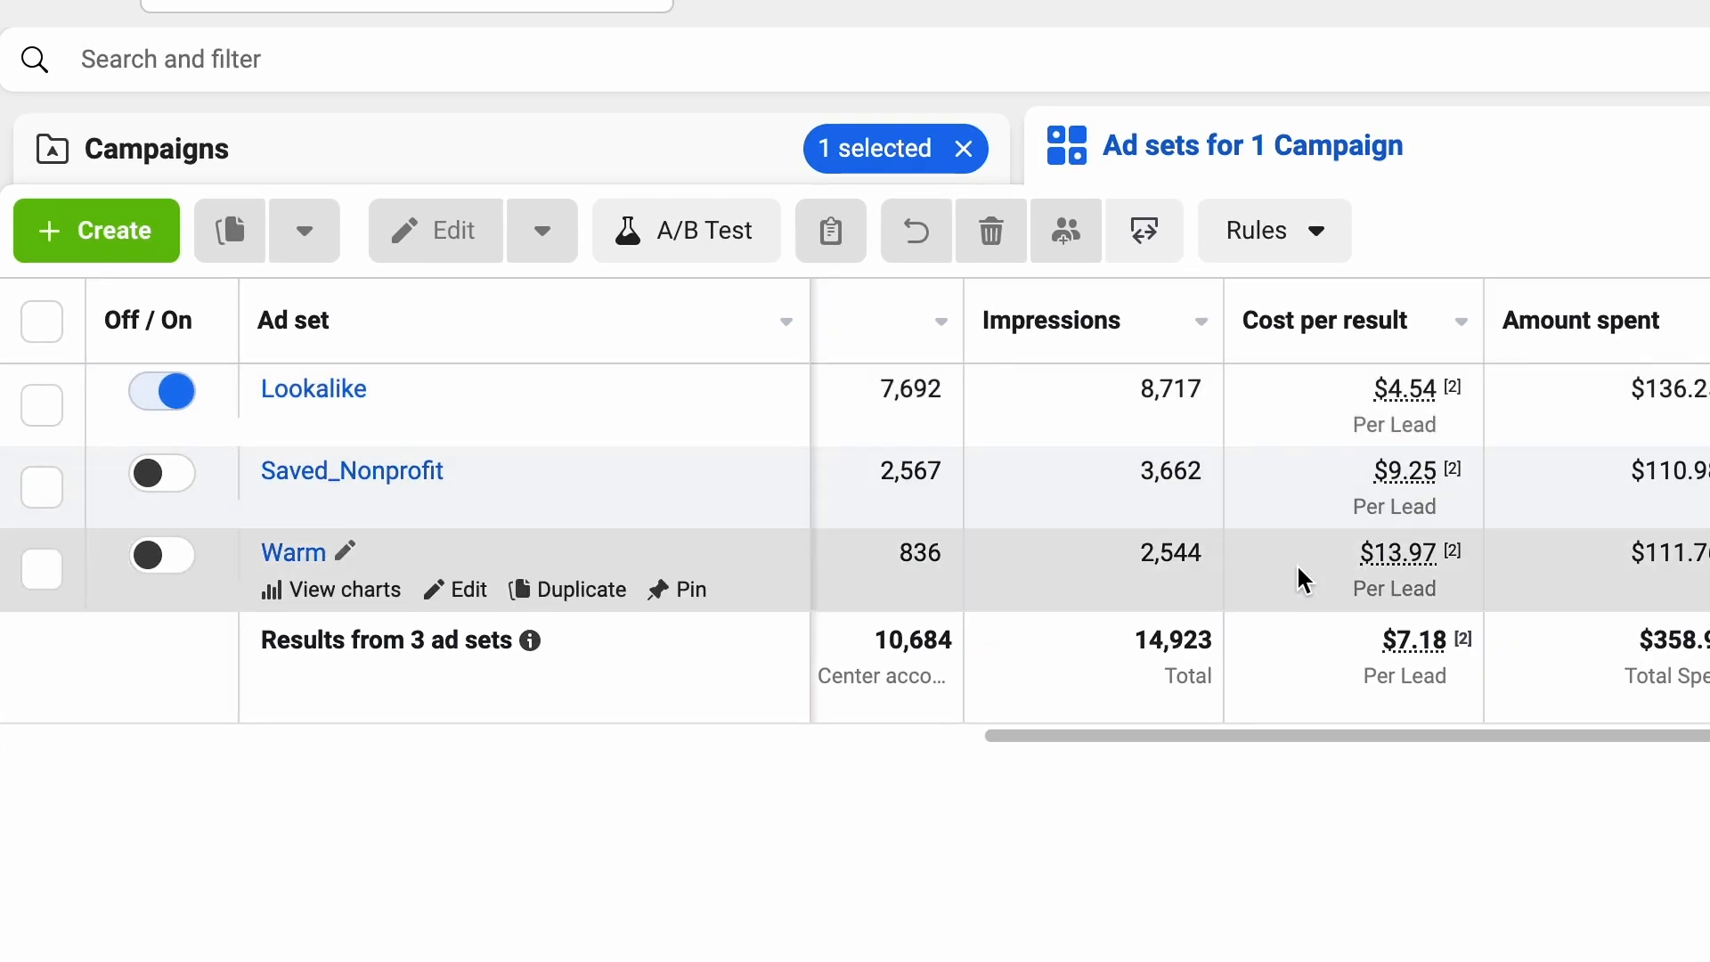
mouse_move(1459, 638)
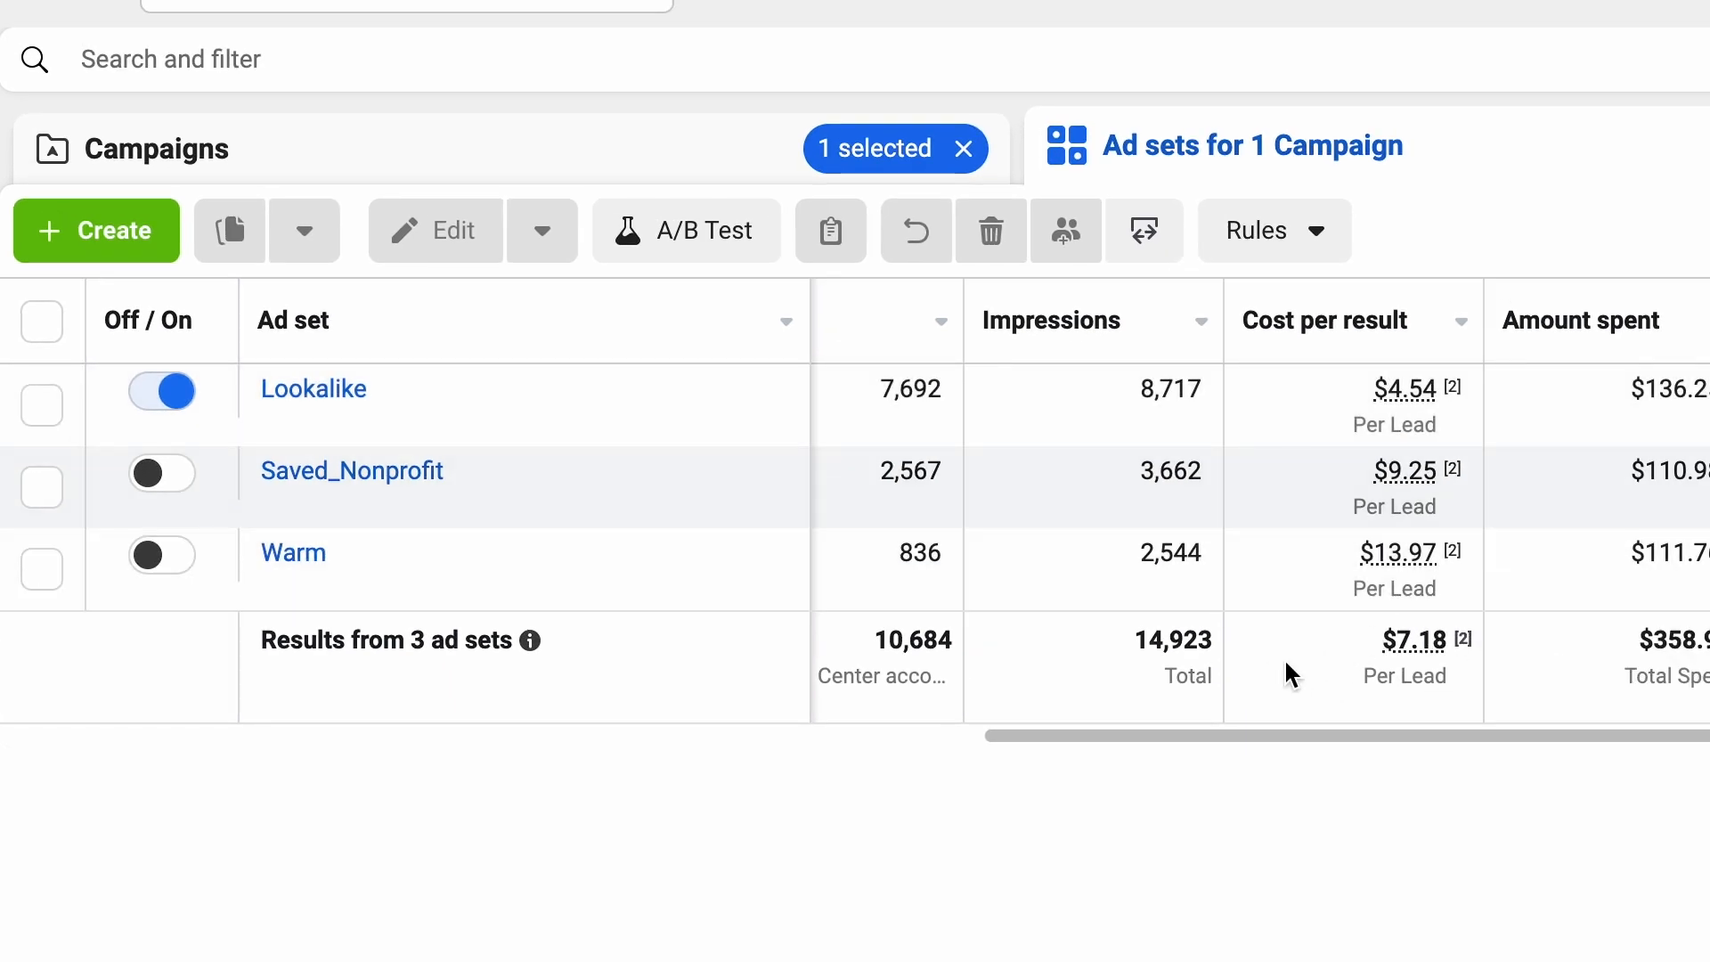
mouse_move(1270, 563)
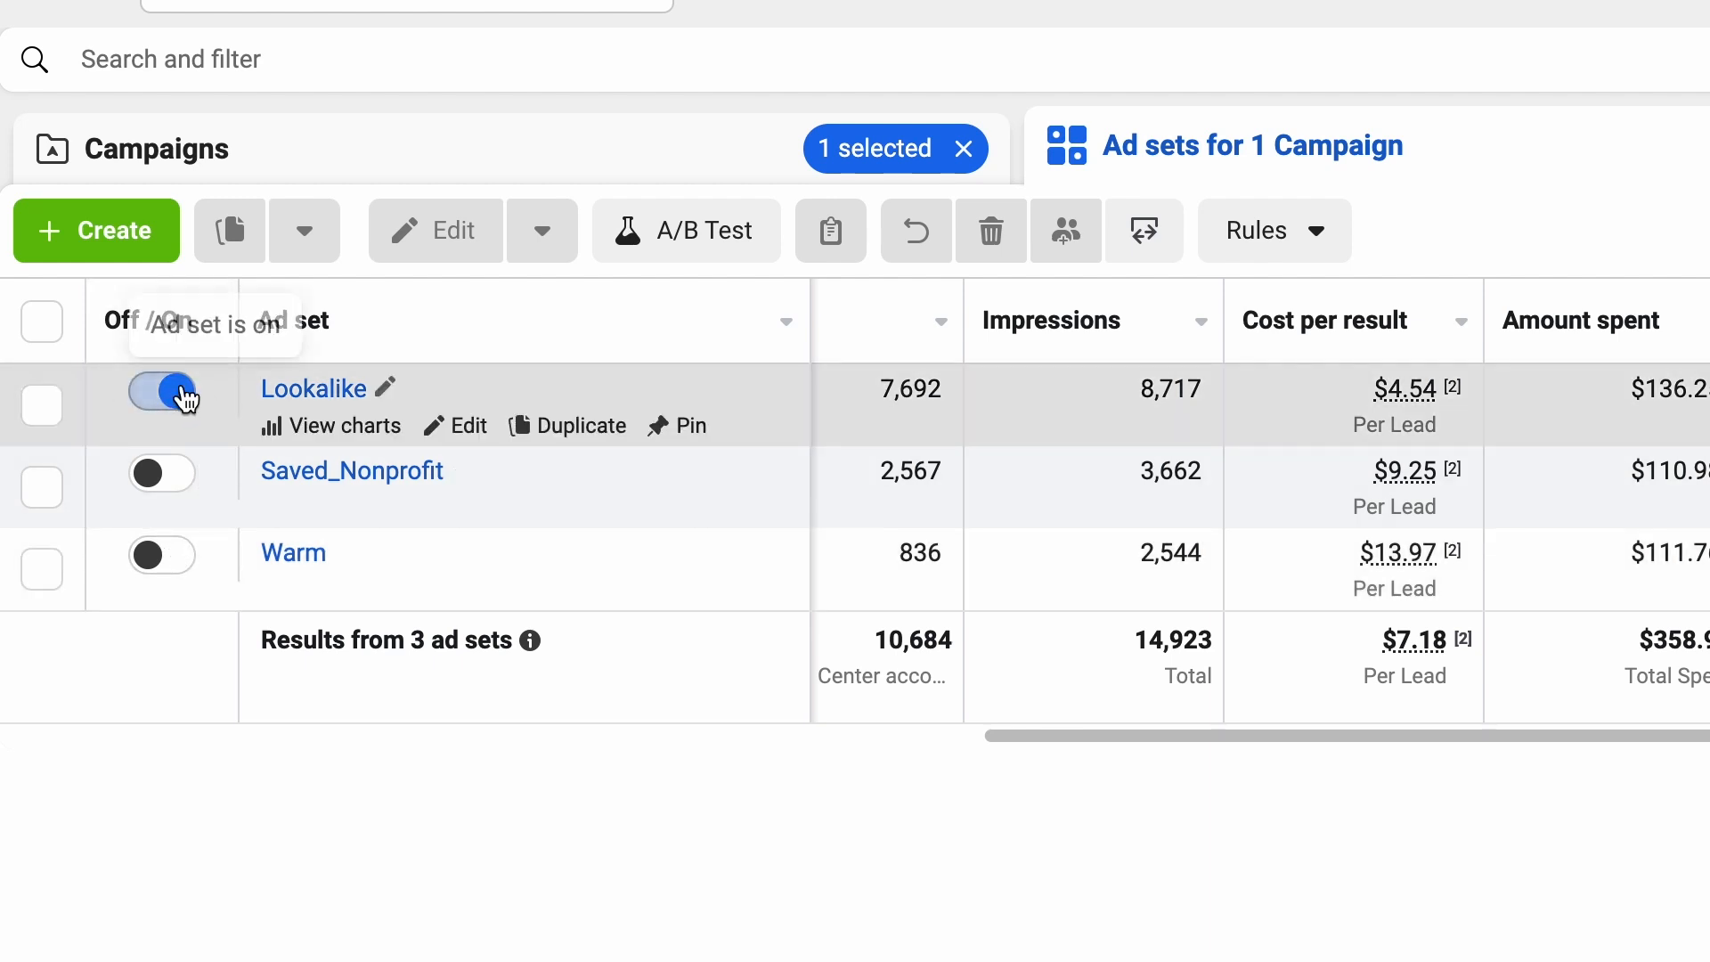
- Check the ads of the Ads Checklist_May_Web campaign and those of its Lookalike ad set, returning to the ad sets
left_click(1706, 147)
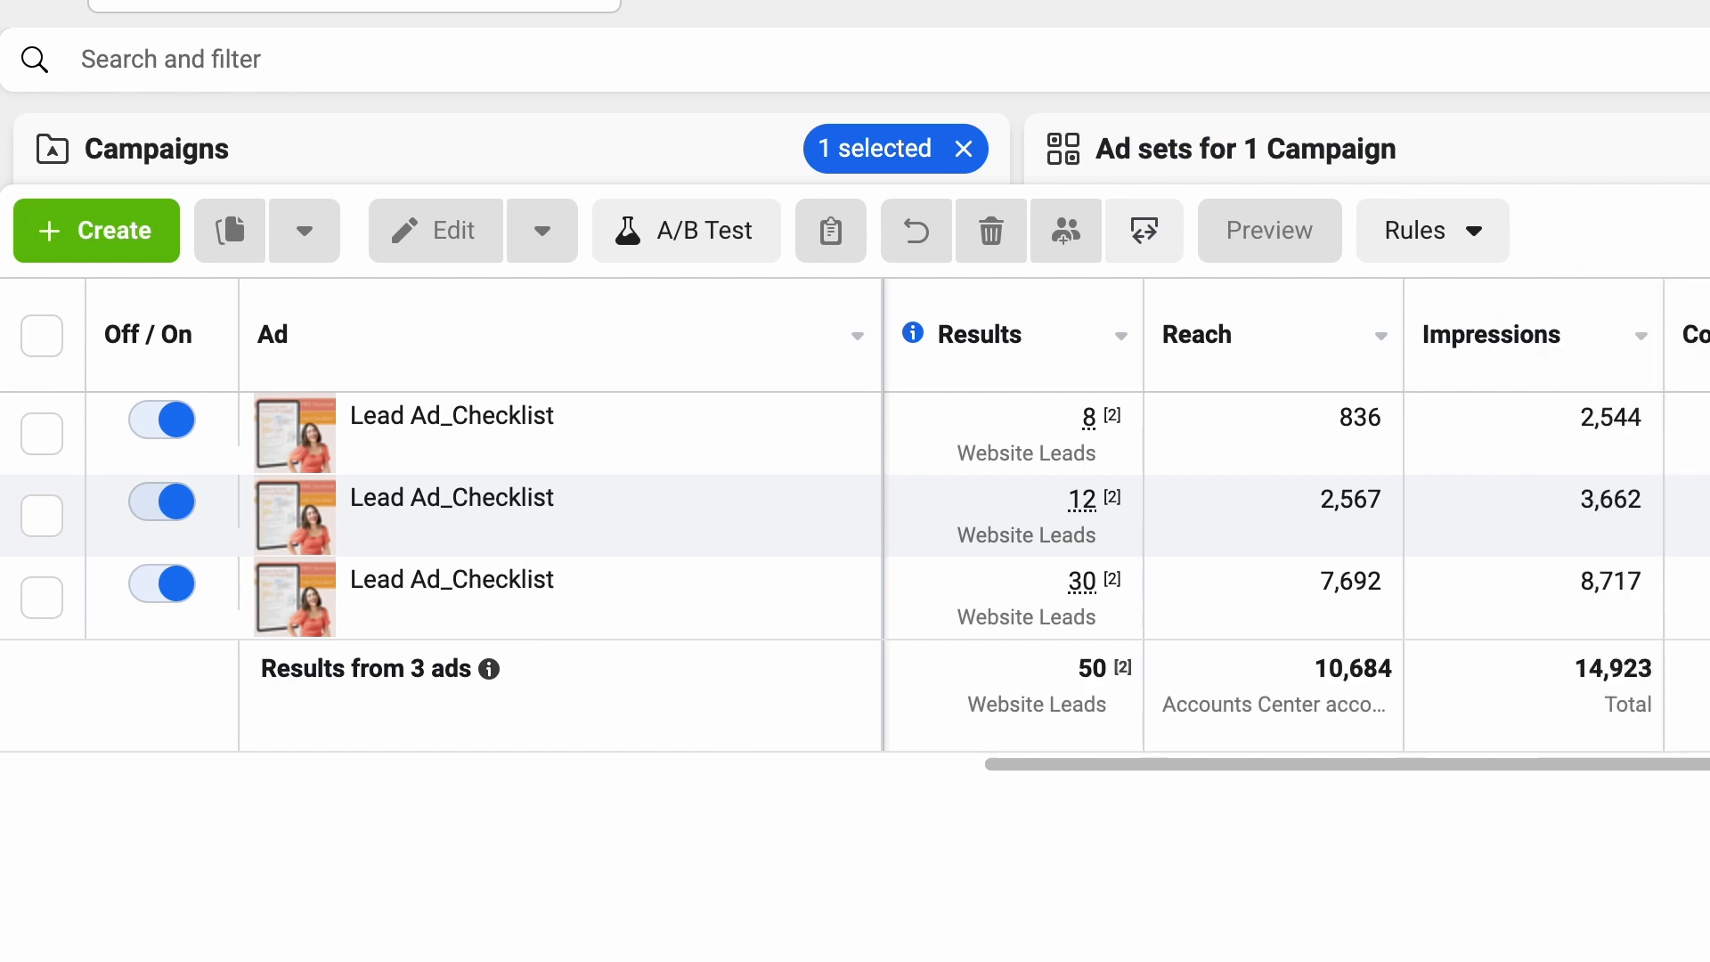
left_click(1603, 147)
left_click(336, 392)
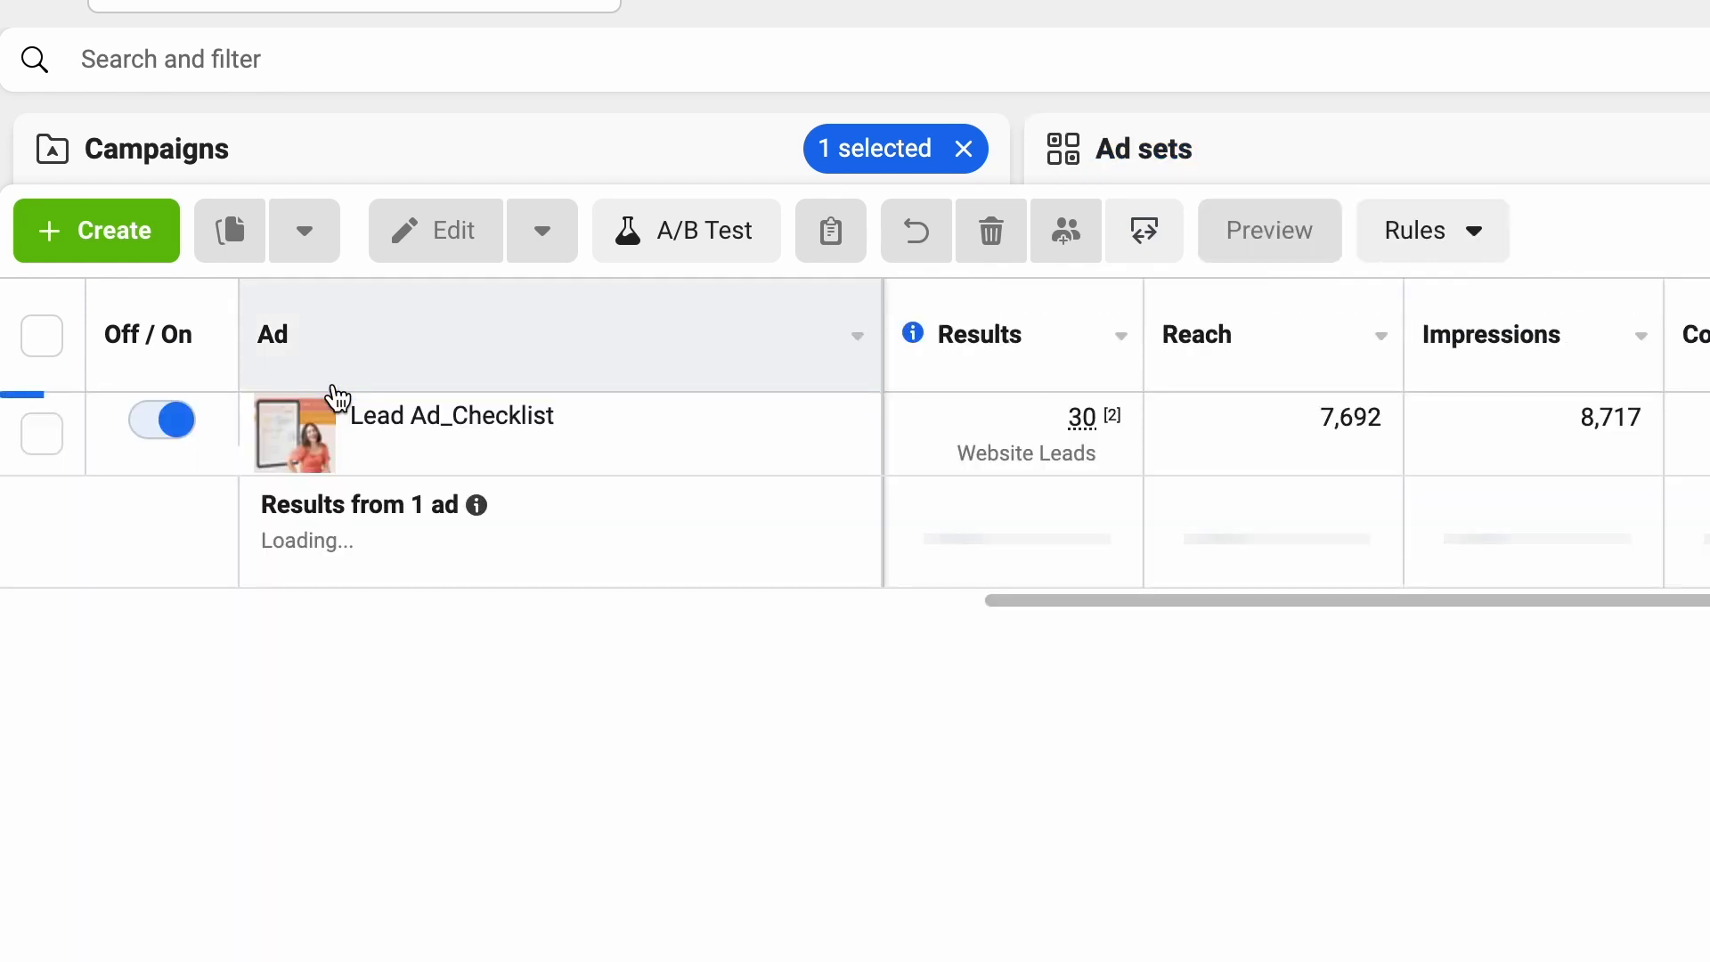
left_click(1668, 164)
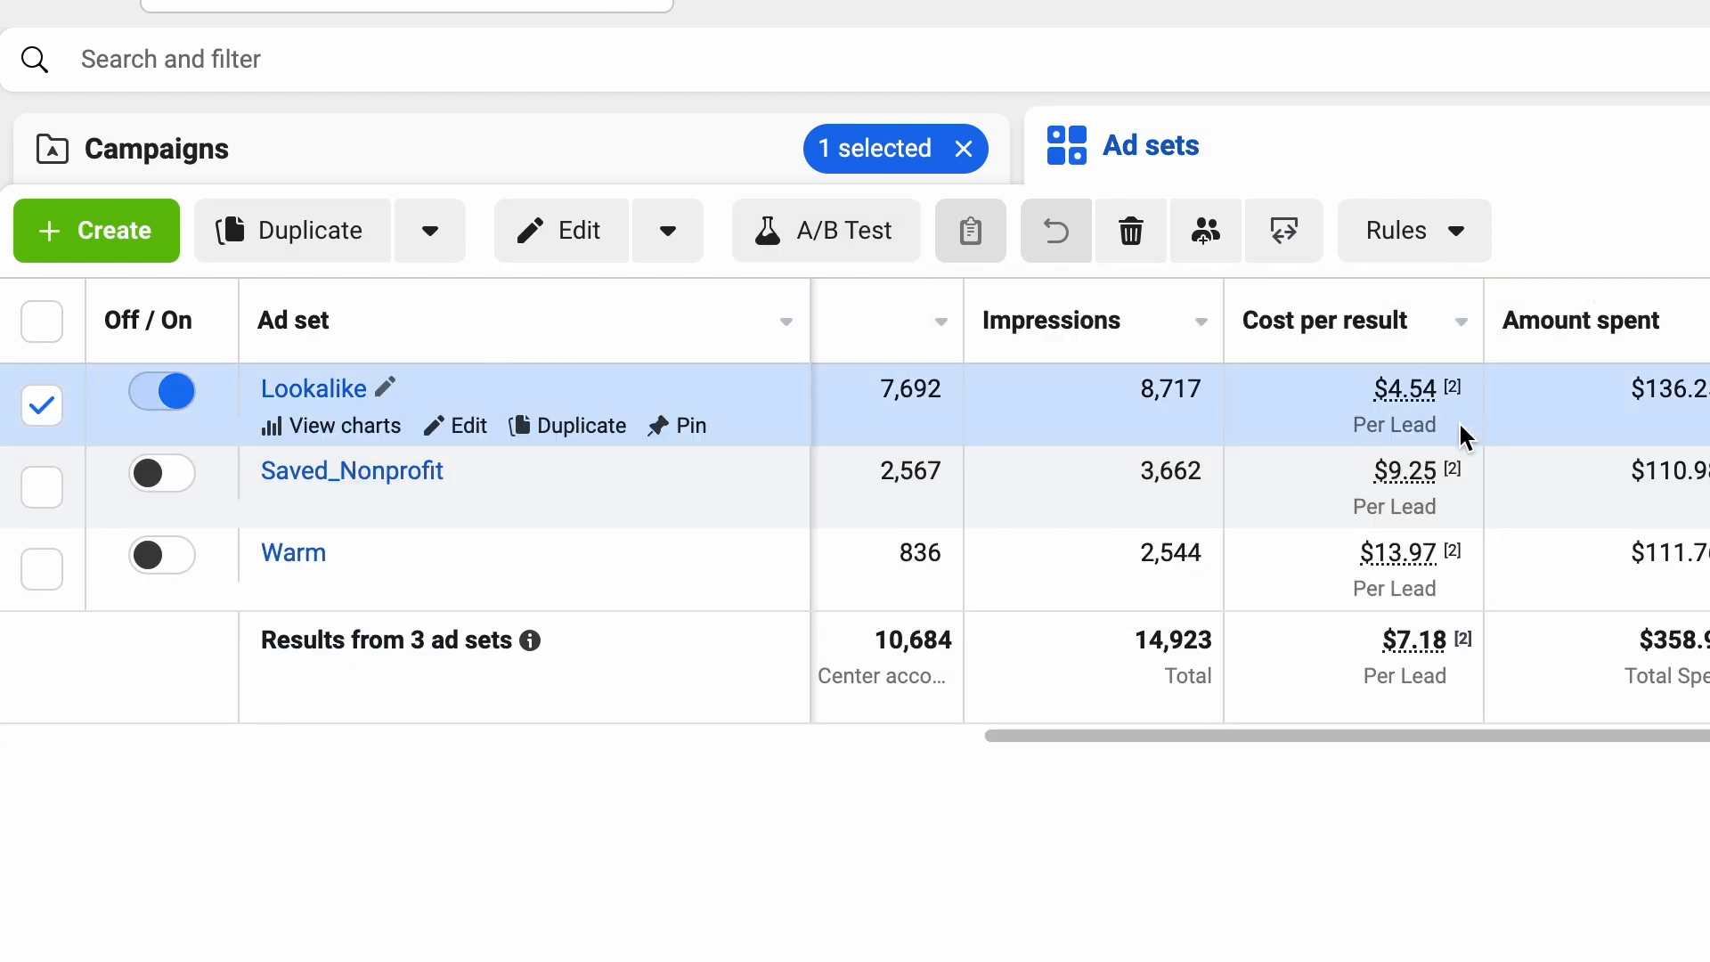
- Switch the campaign selection from Ads Checklist_May_Web to Ads Checklist_Feb and list all of its ads
left_click(618, 173)
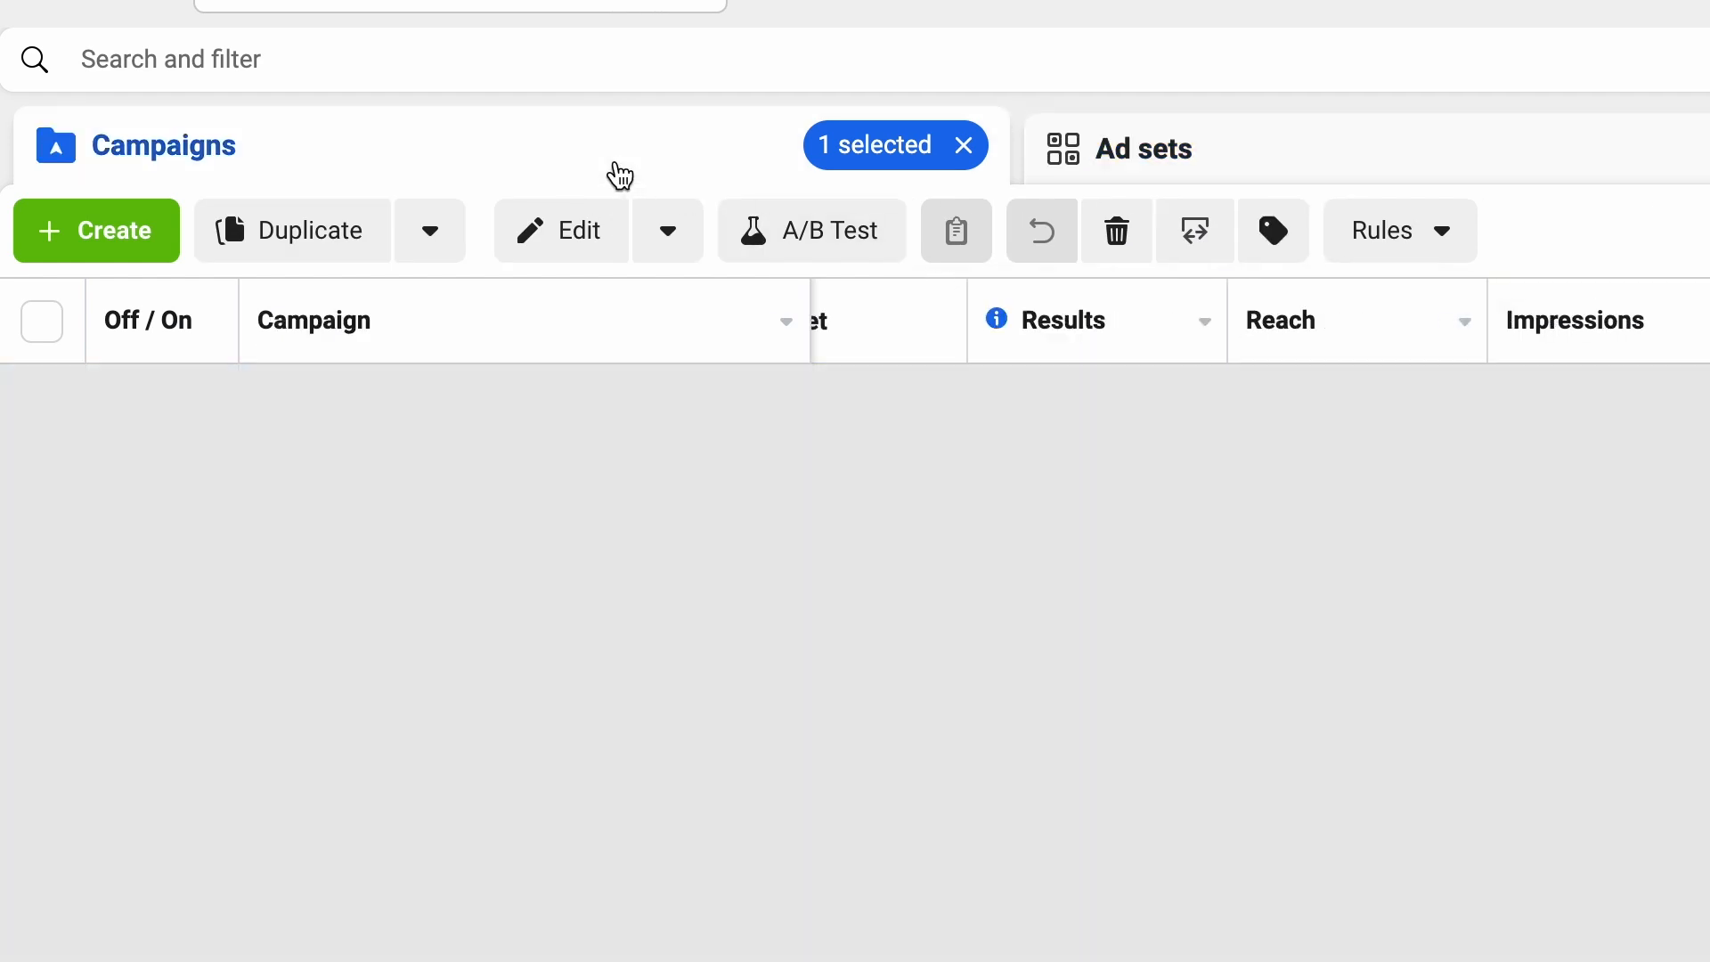
scroll(515, 635, "down", 4)
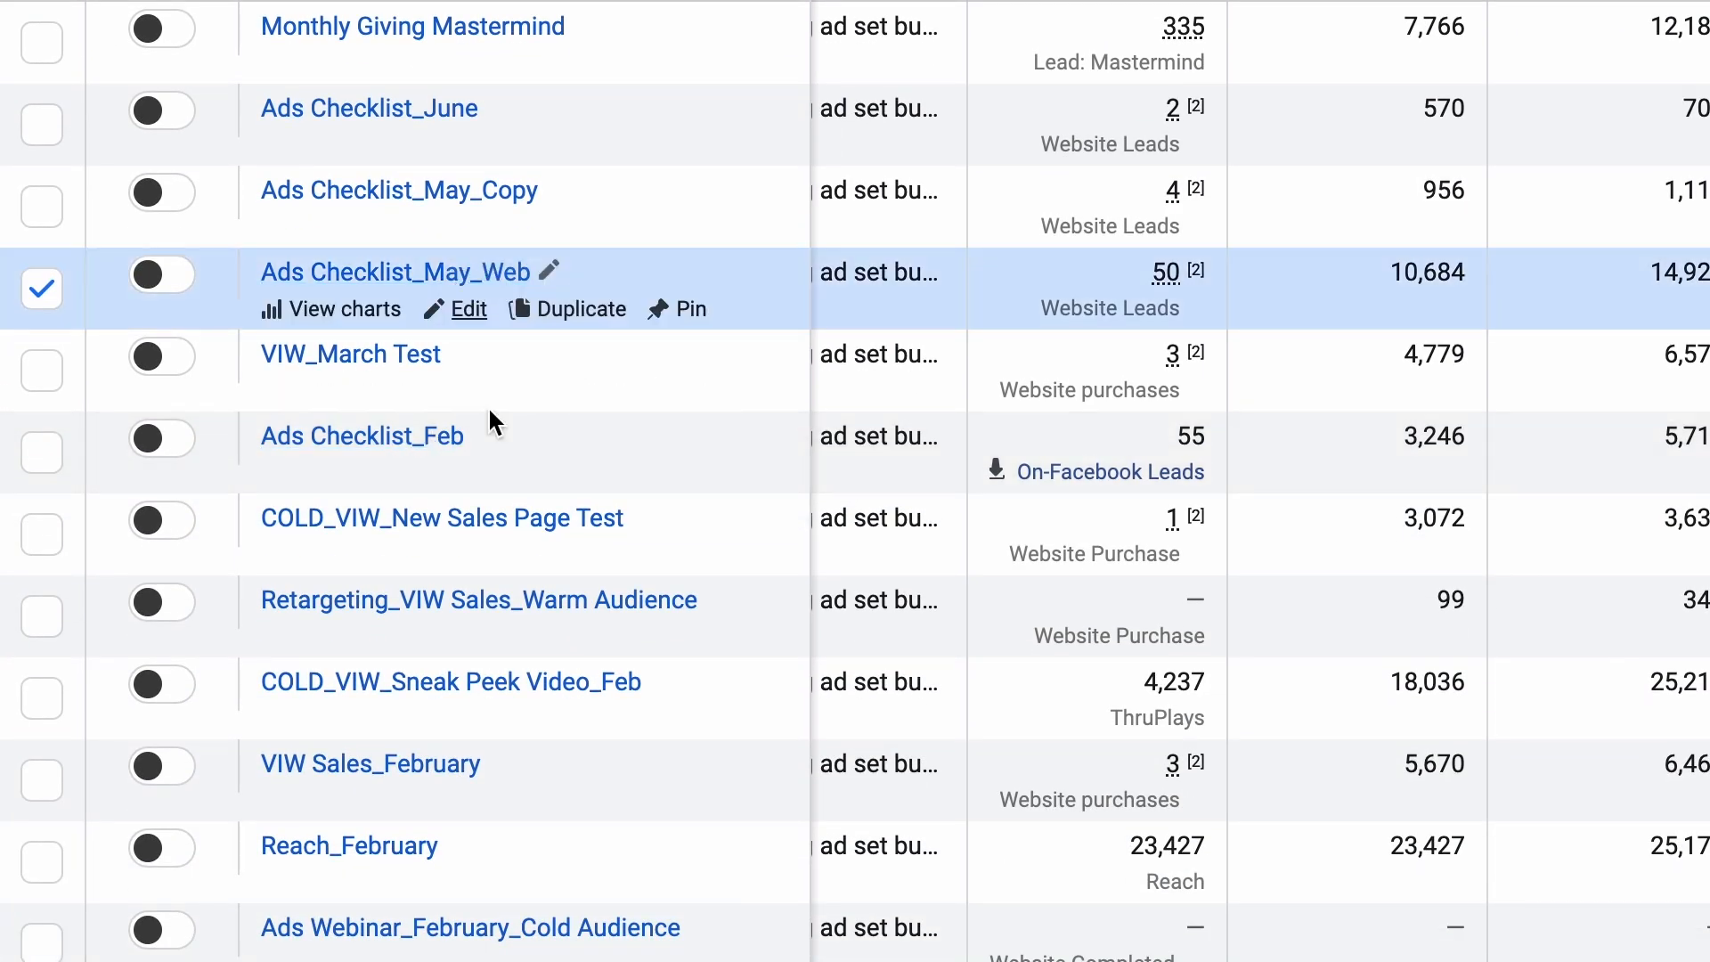
left_click(36, 454)
left_click(36, 288)
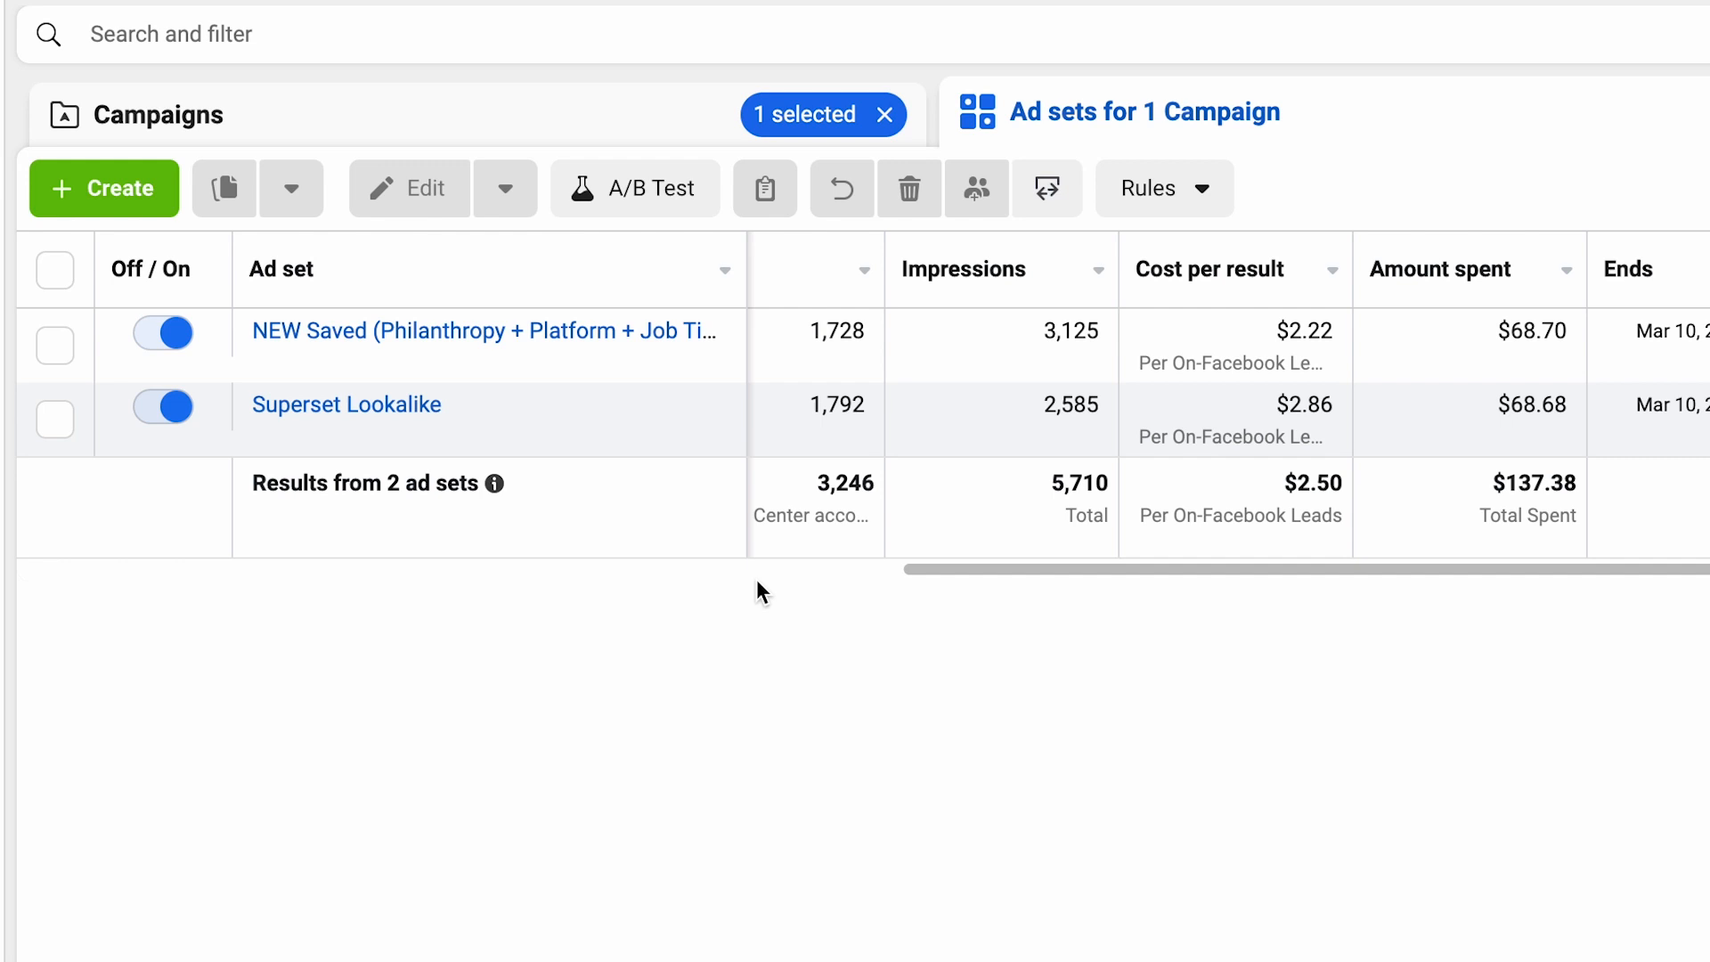
mouse_move(1013, 279)
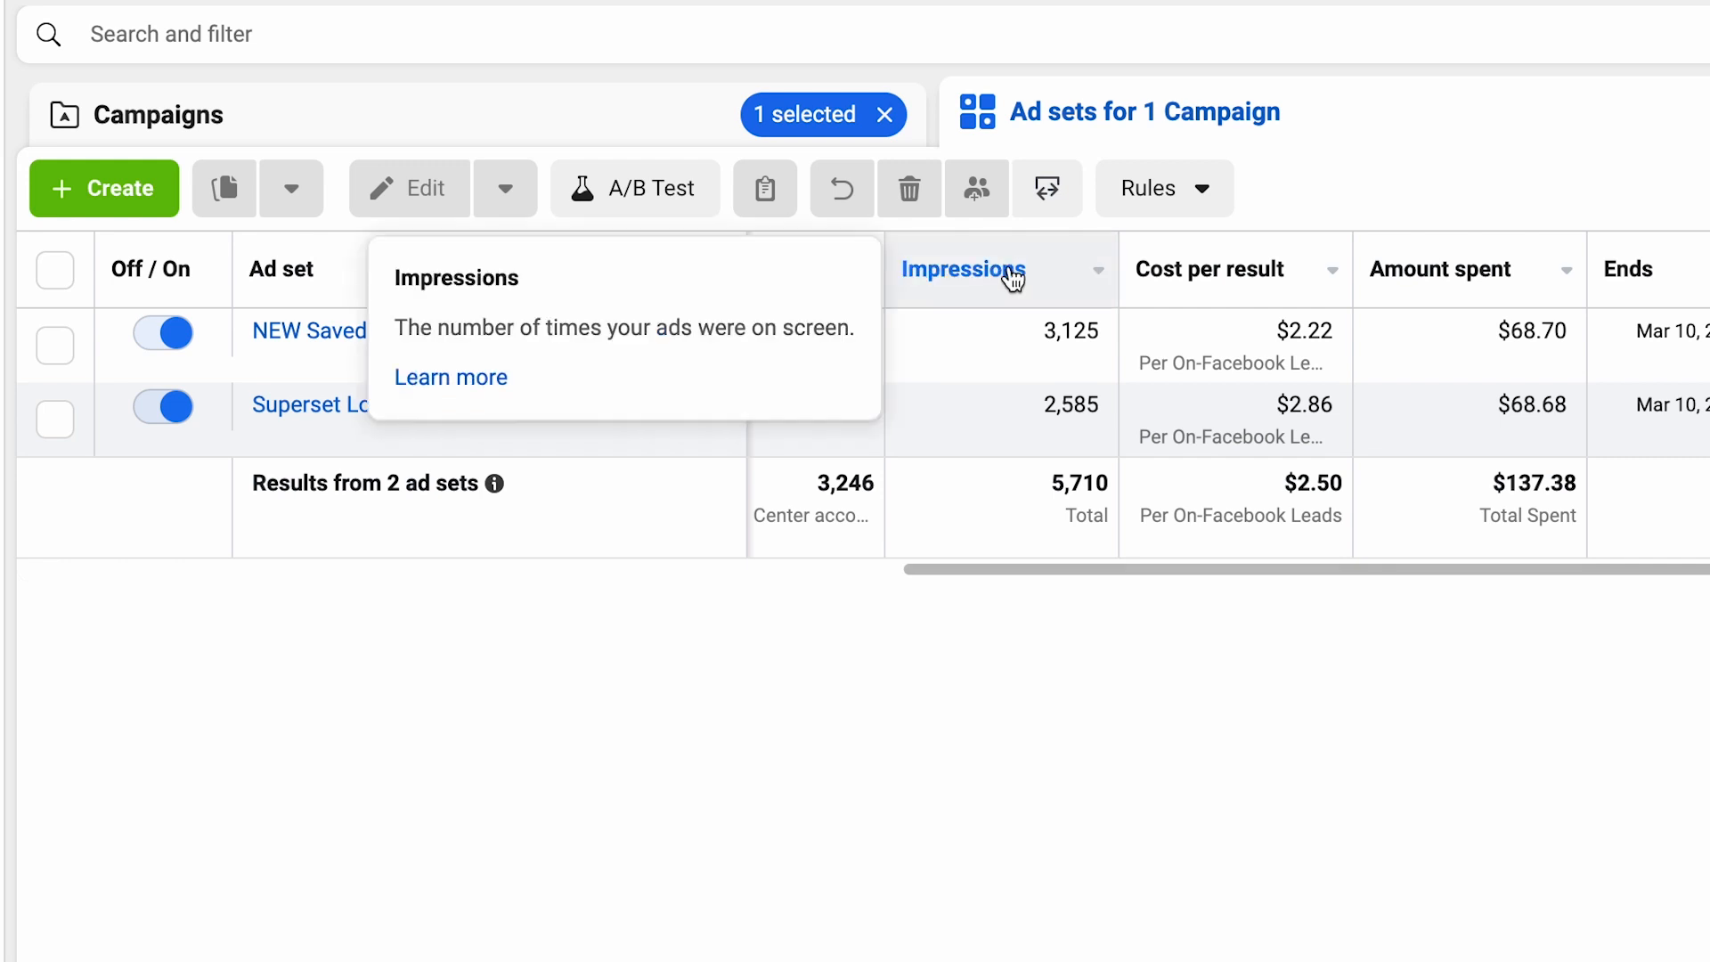
left_click(1705, 114)
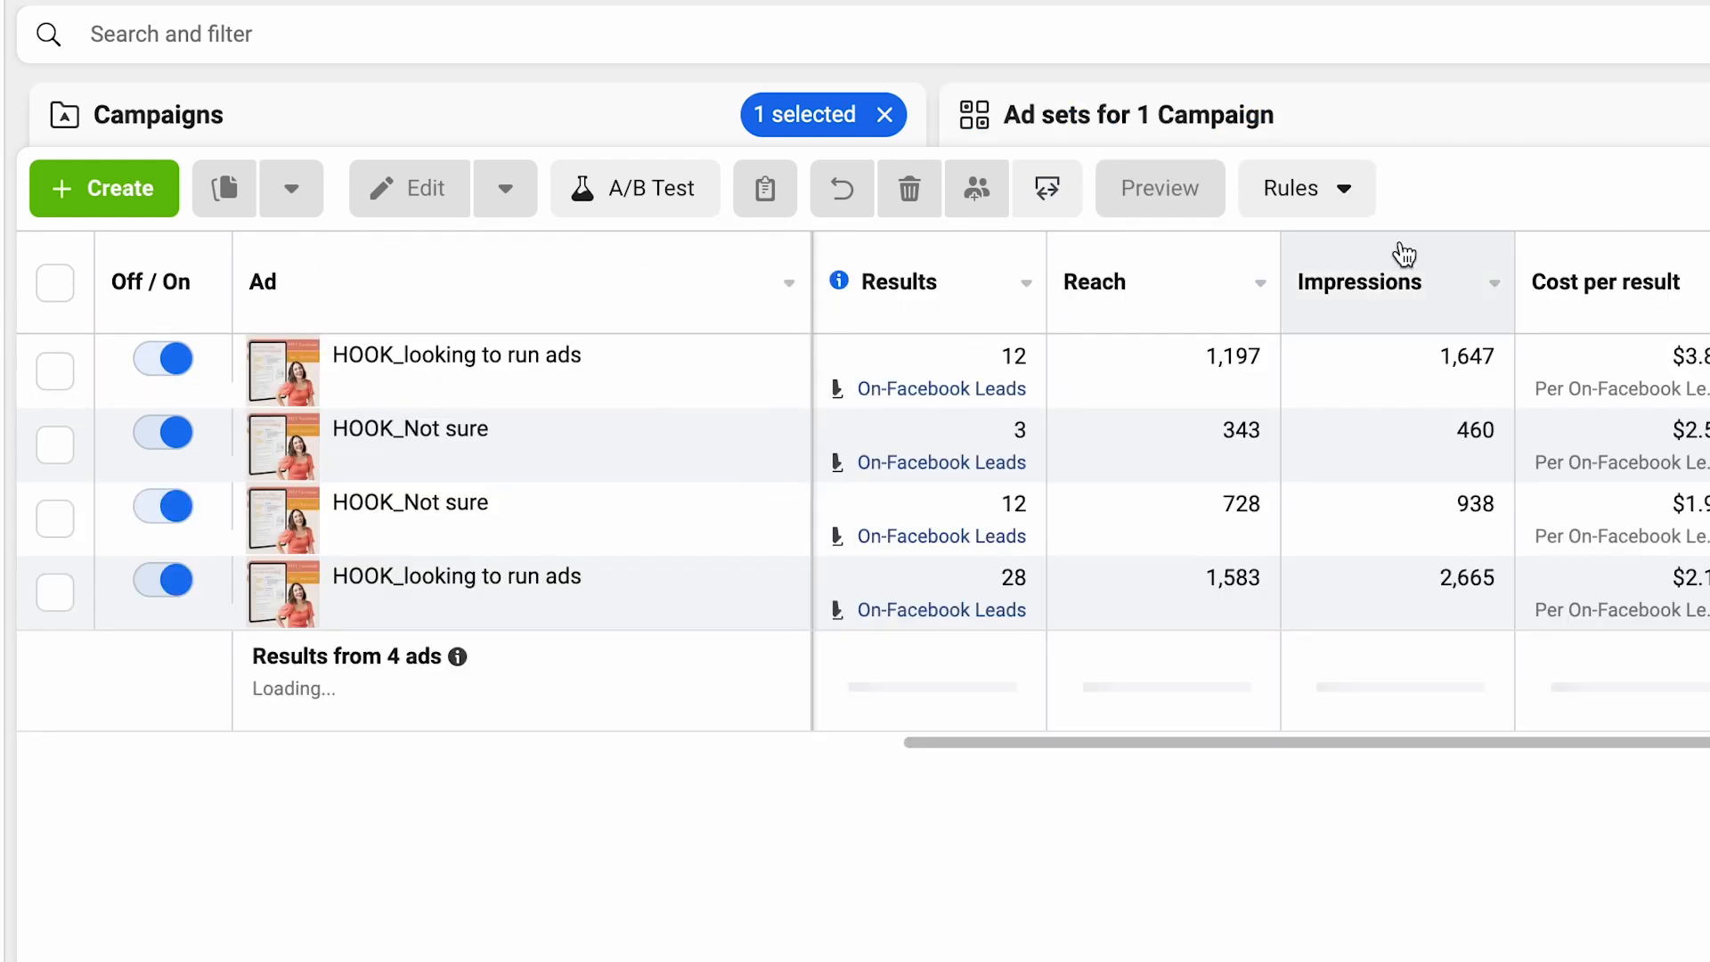
- Preview the first HOOK_looking to run ads ad, expand its Facebook feed version to check the Sign up form creative, and close the preview
left_click(55, 373)
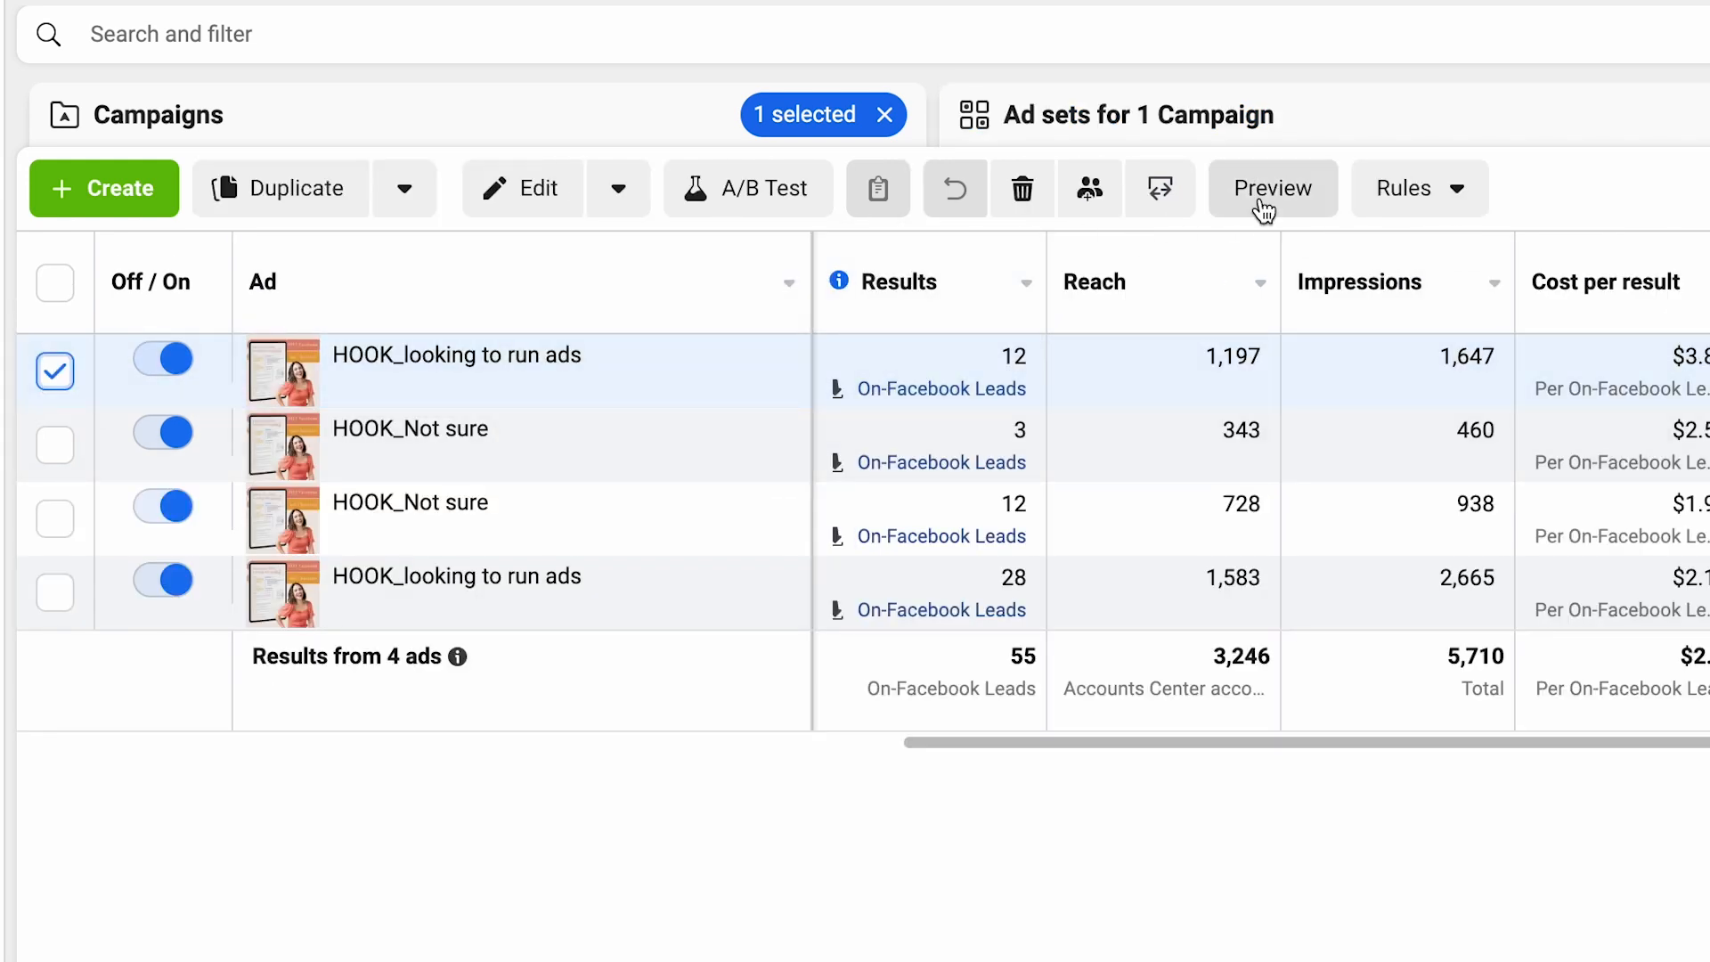
left_click(1263, 205)
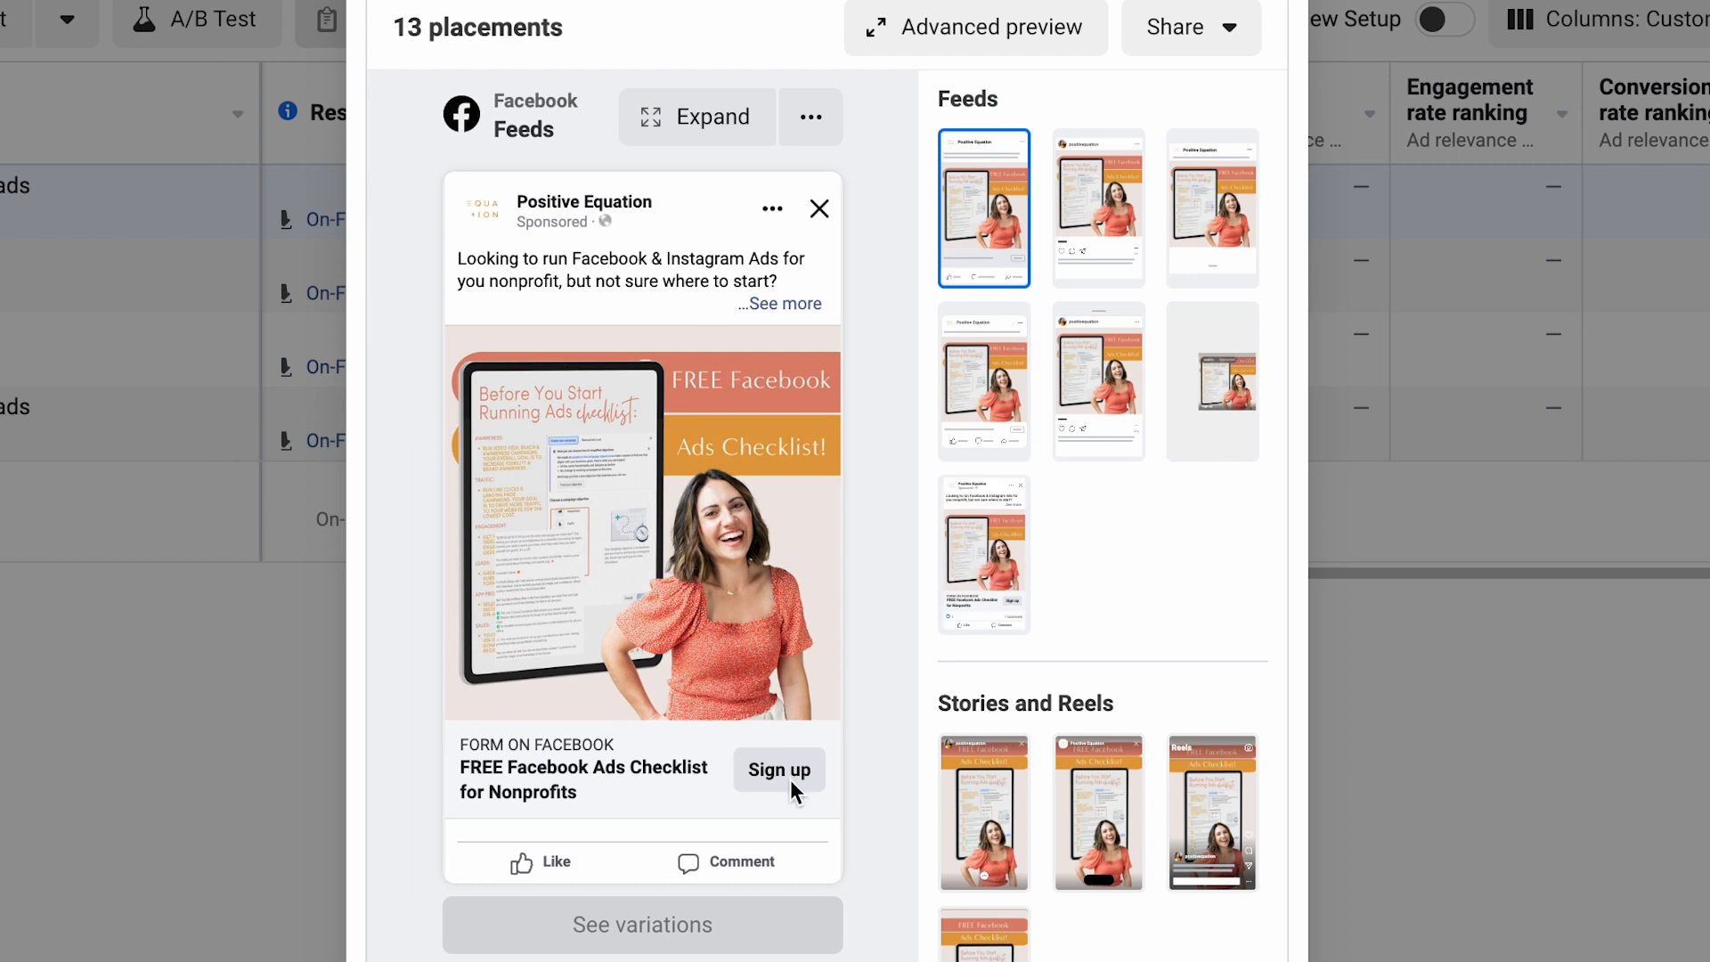
left_click(828, 112)
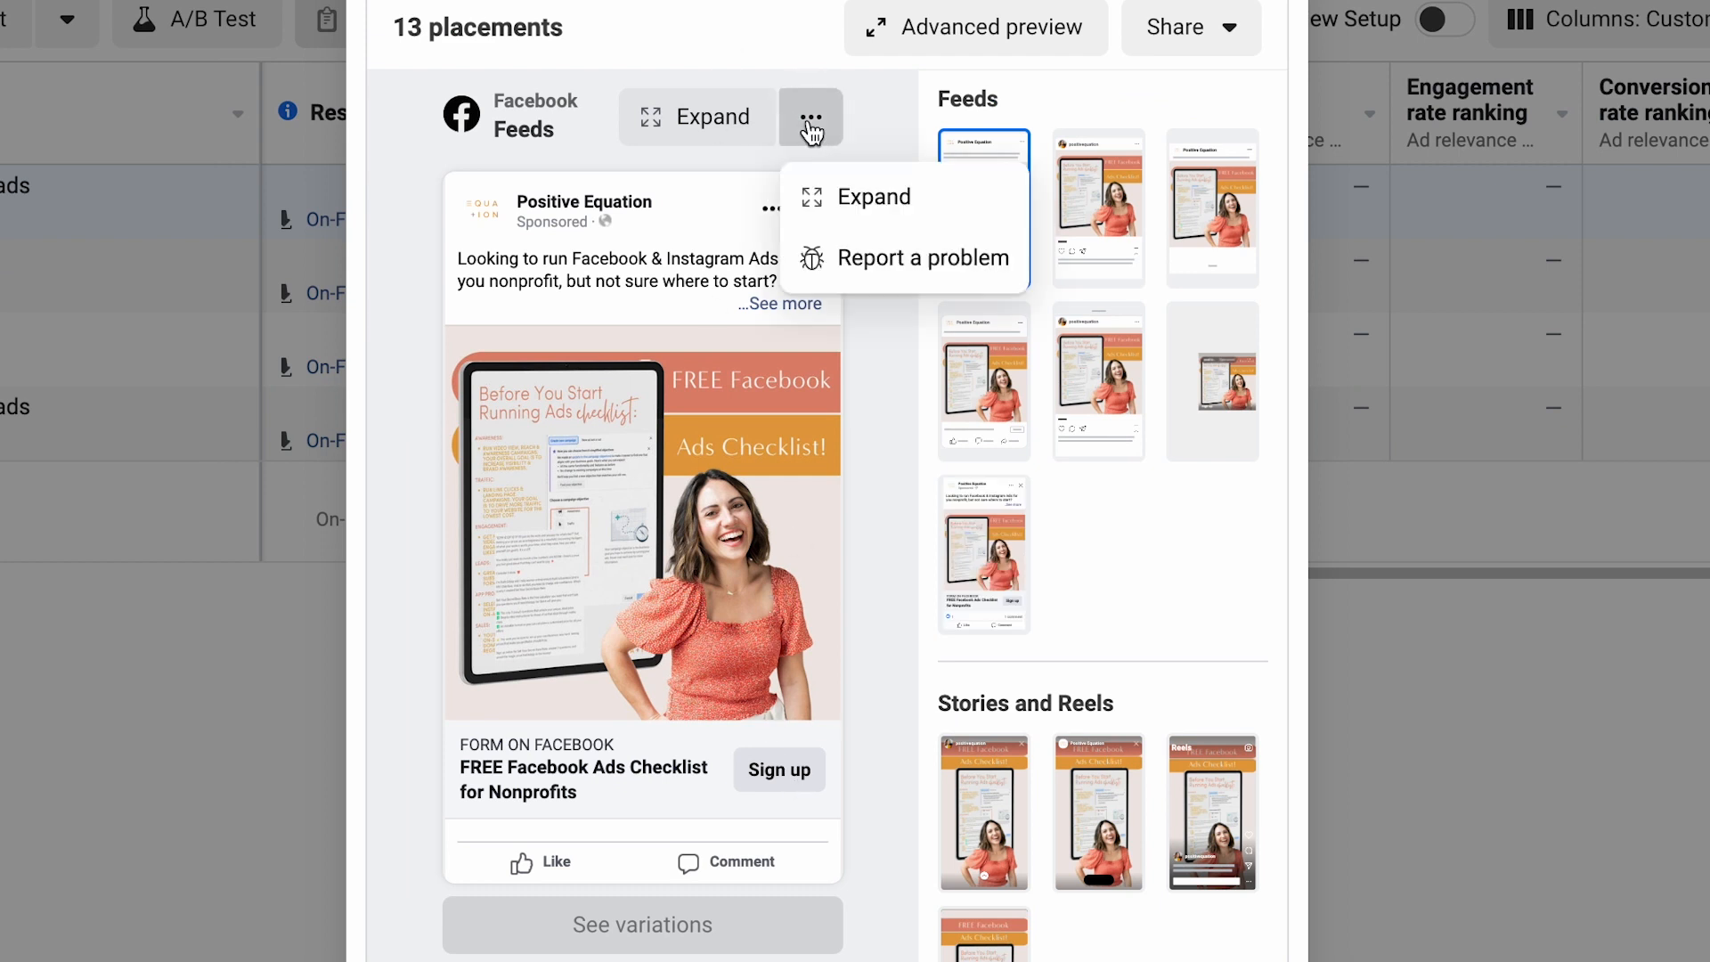
left_click(850, 189)
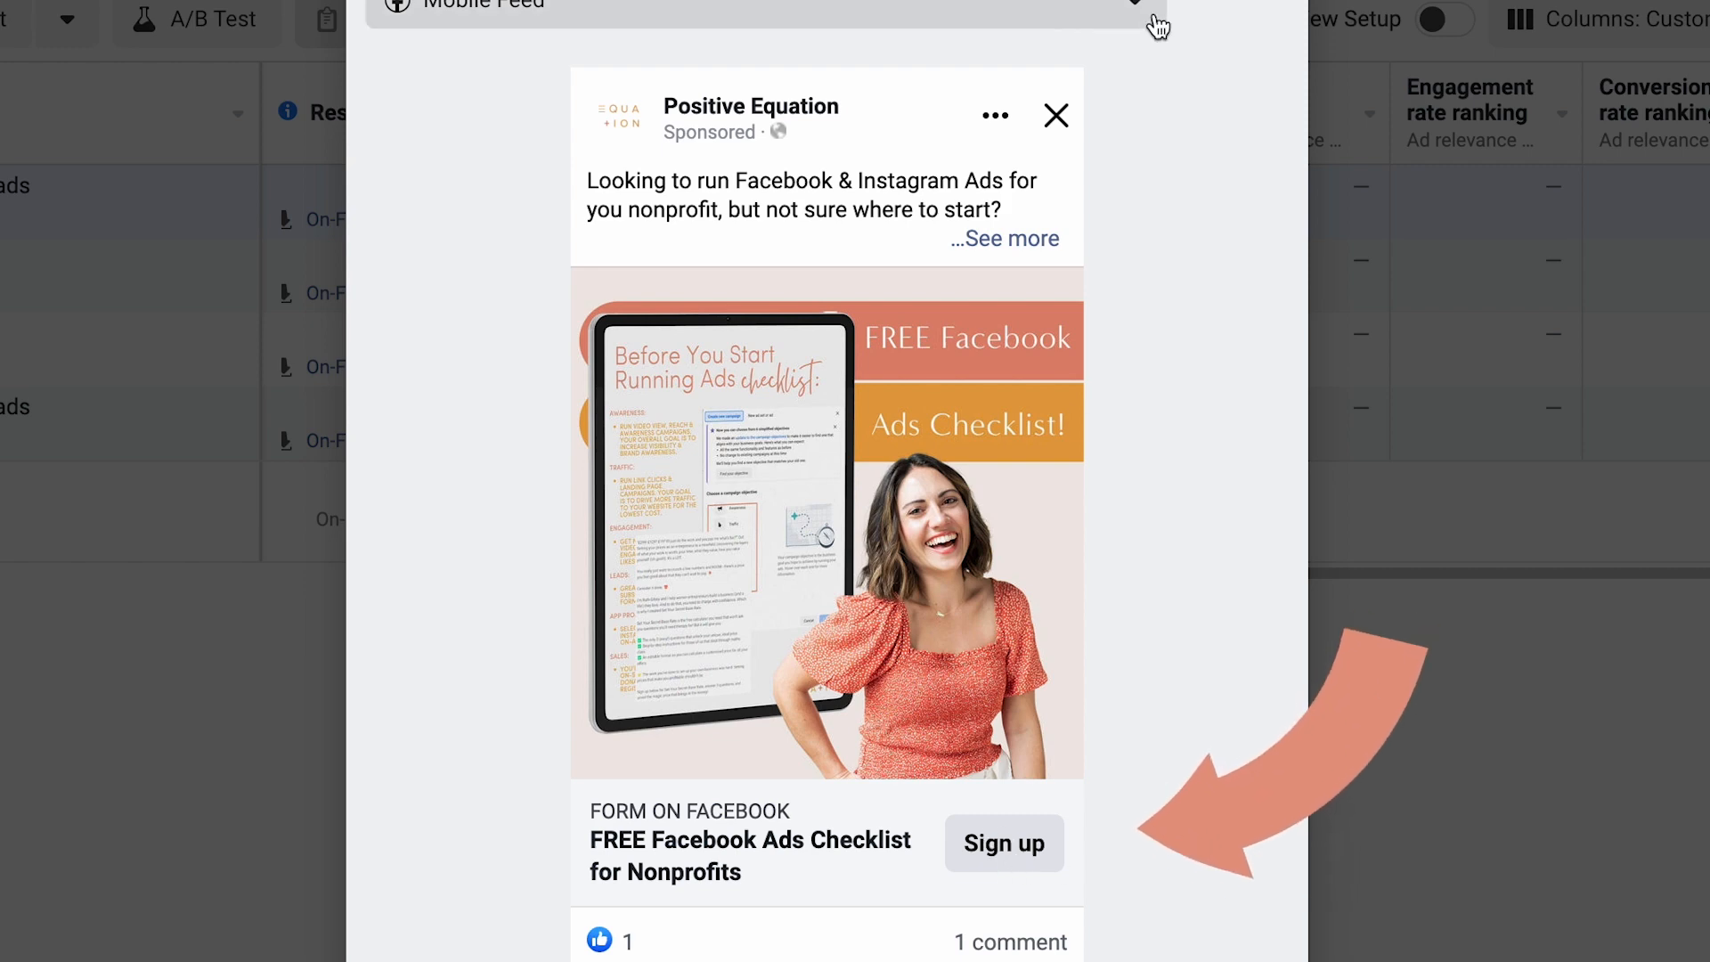
left_click(1271, 2)
left_click(1271, 1)
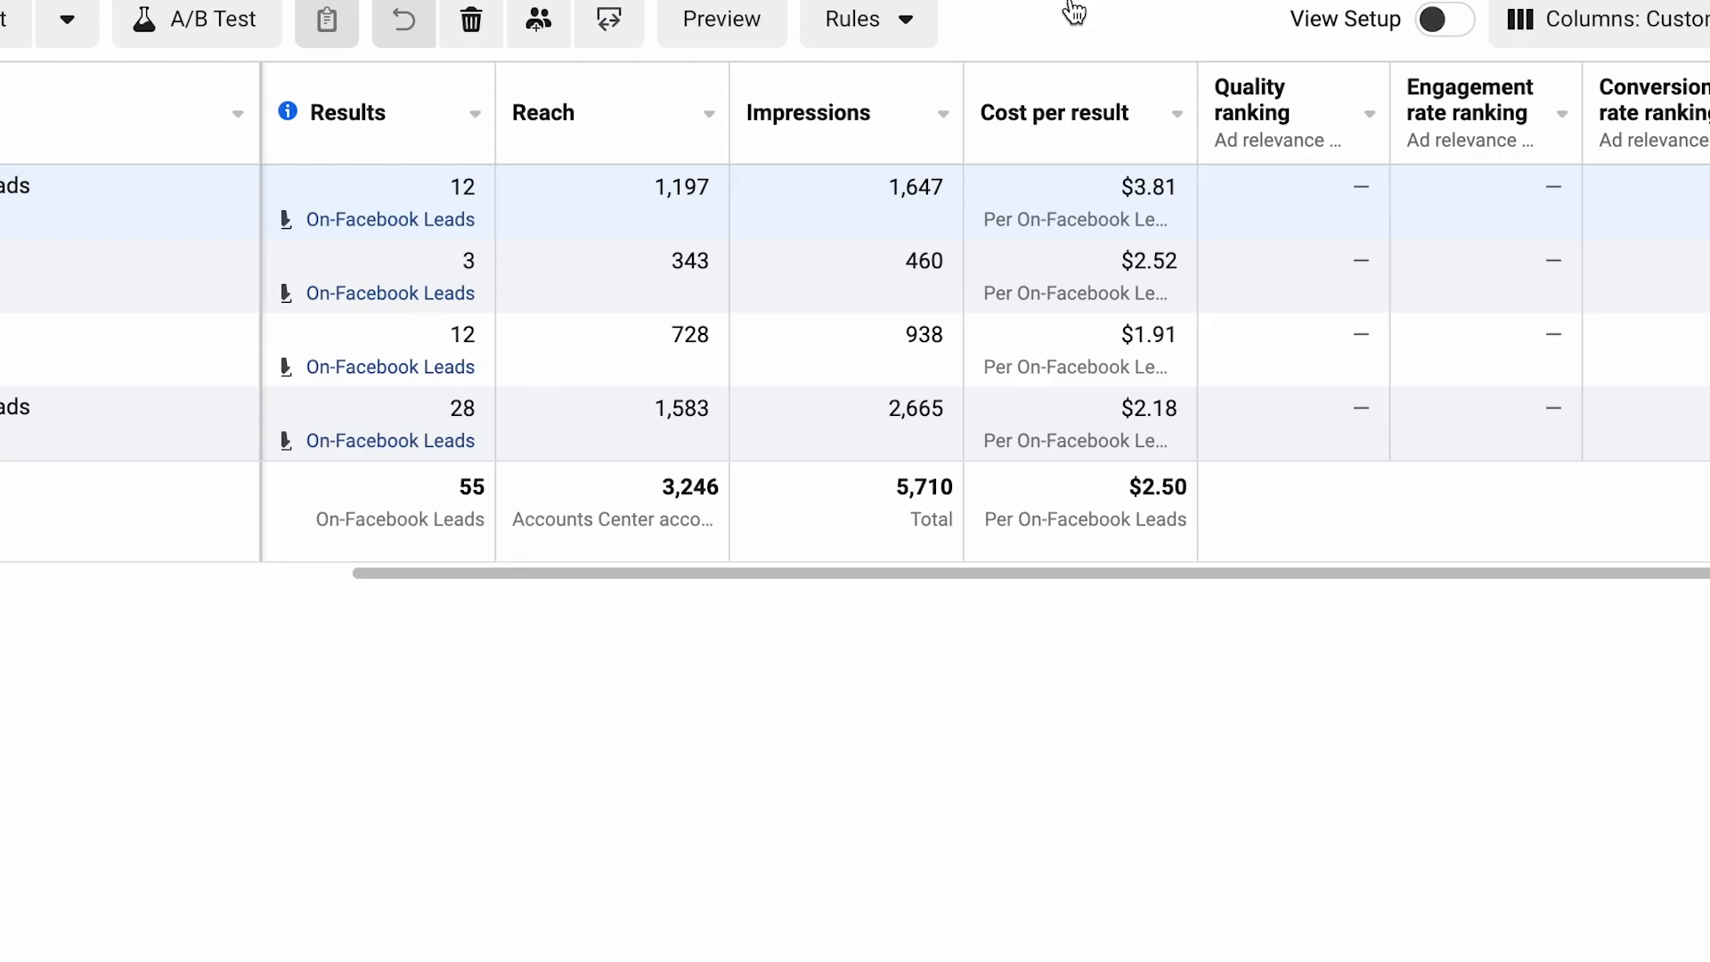
- Open the HOOK_looking to run ads ad for editing, review its settings and preview, and close it to return to the campaign list
left_click(442, 93)
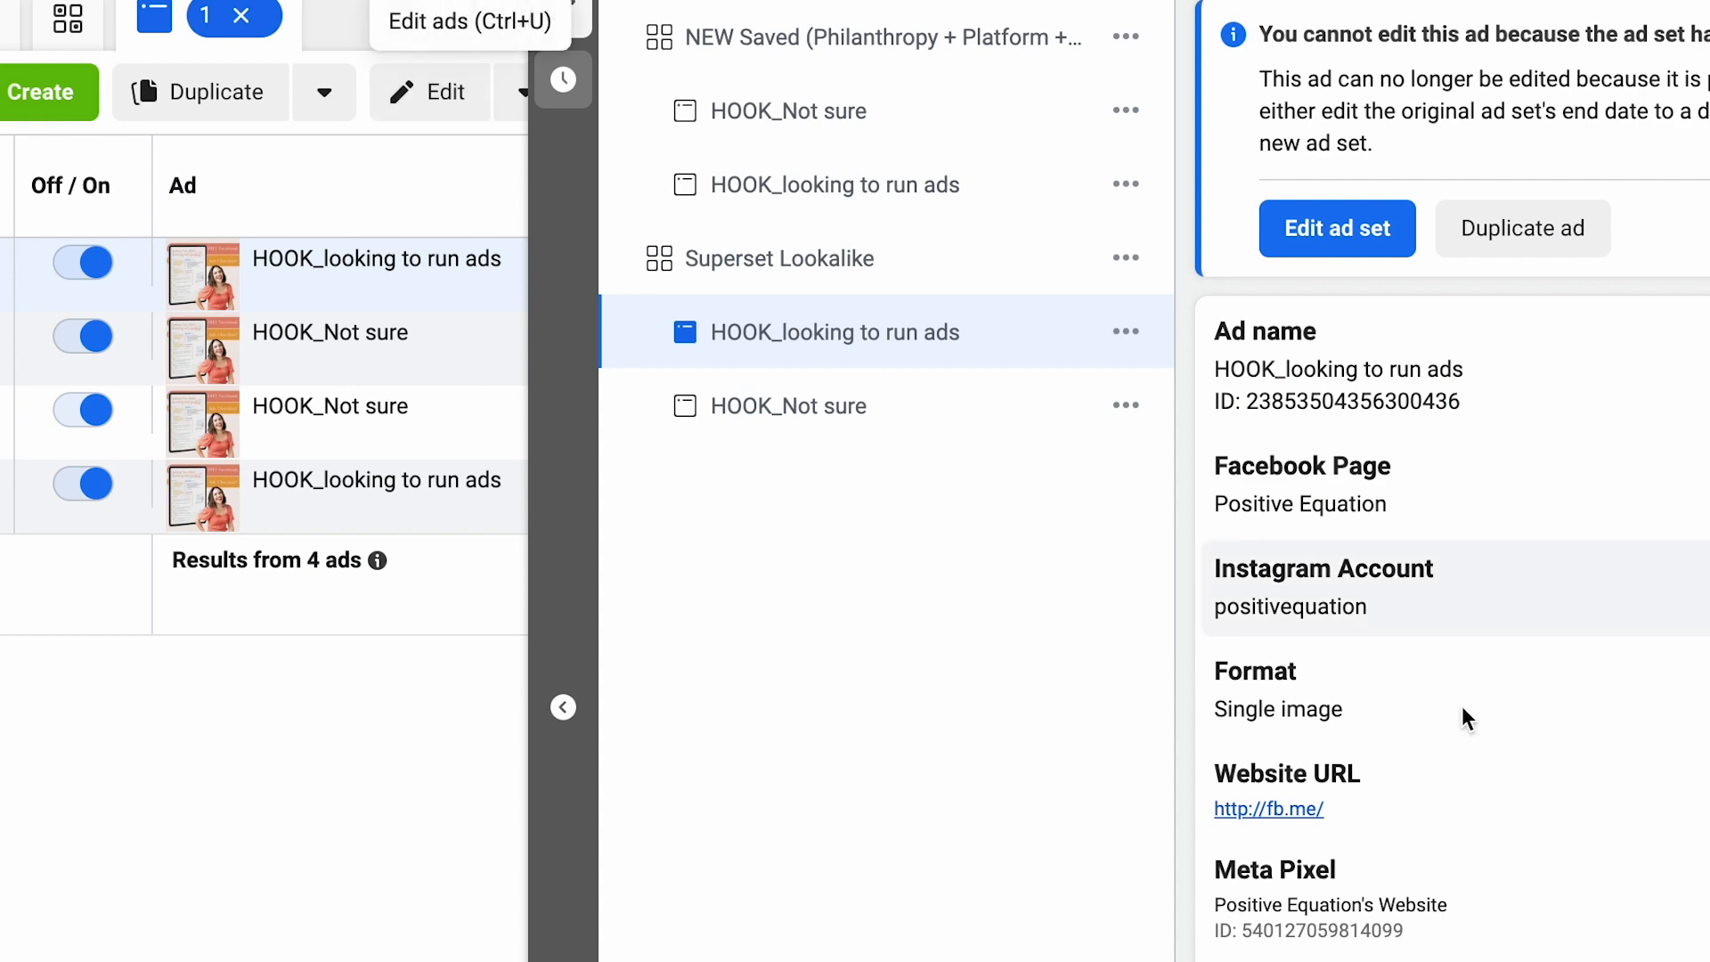
scroll(1466, 717, "down", 10)
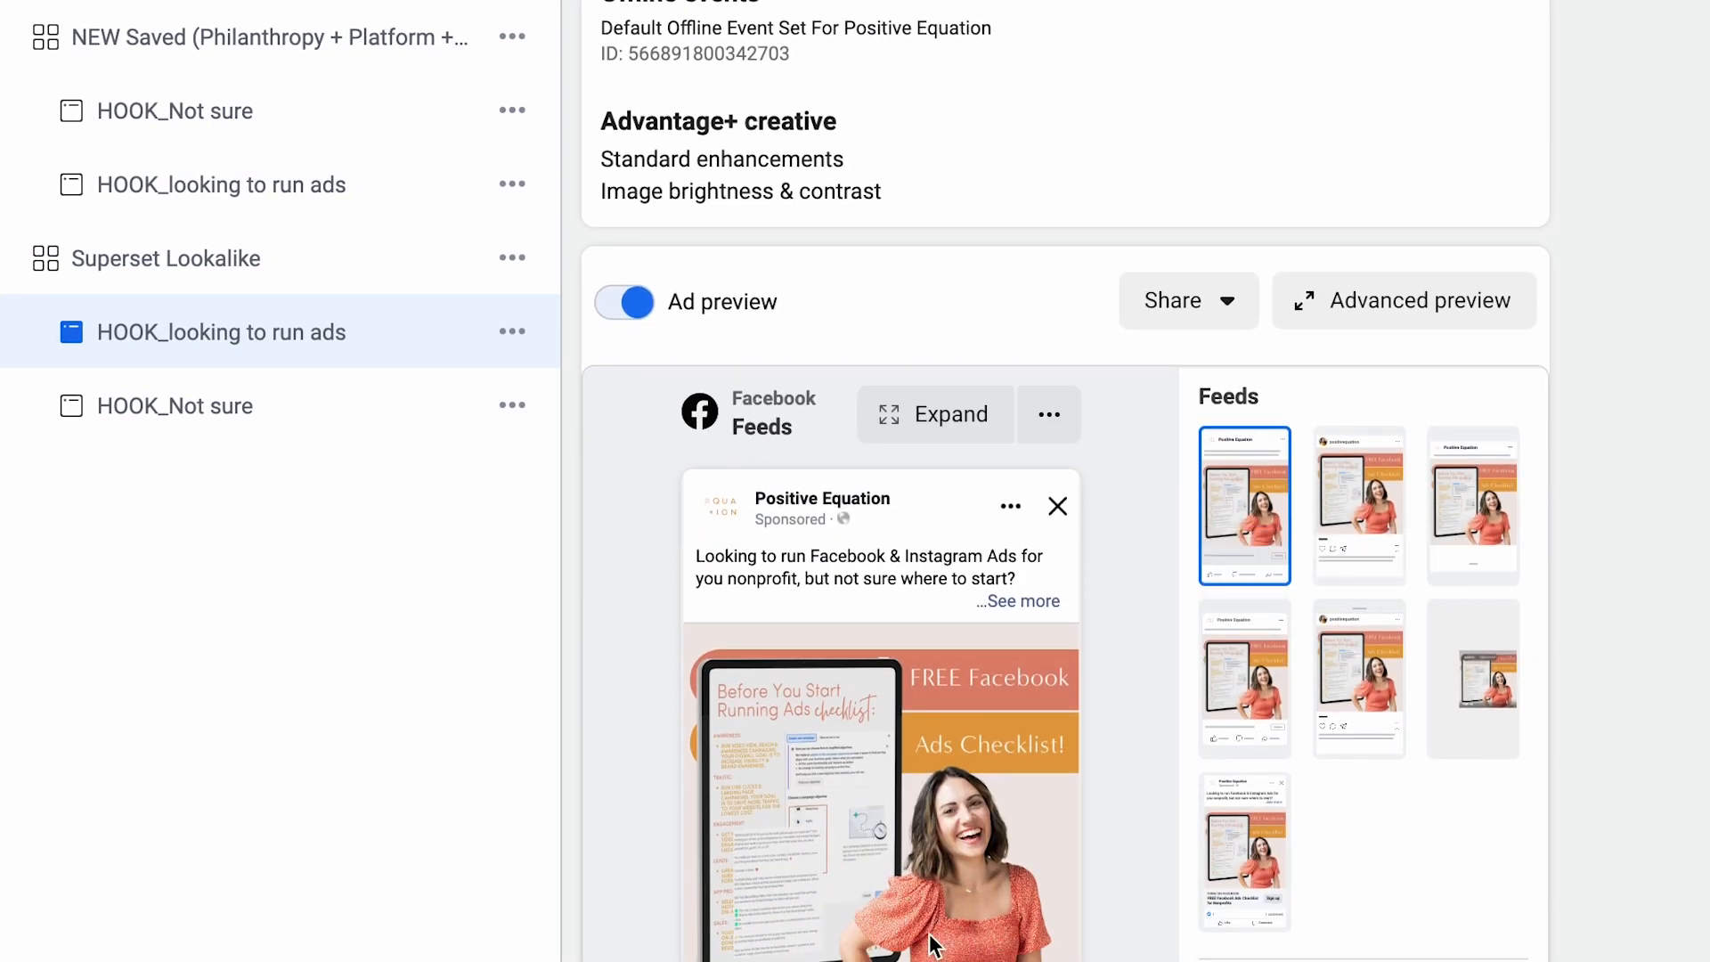
scroll(928, 848, "up", 9)
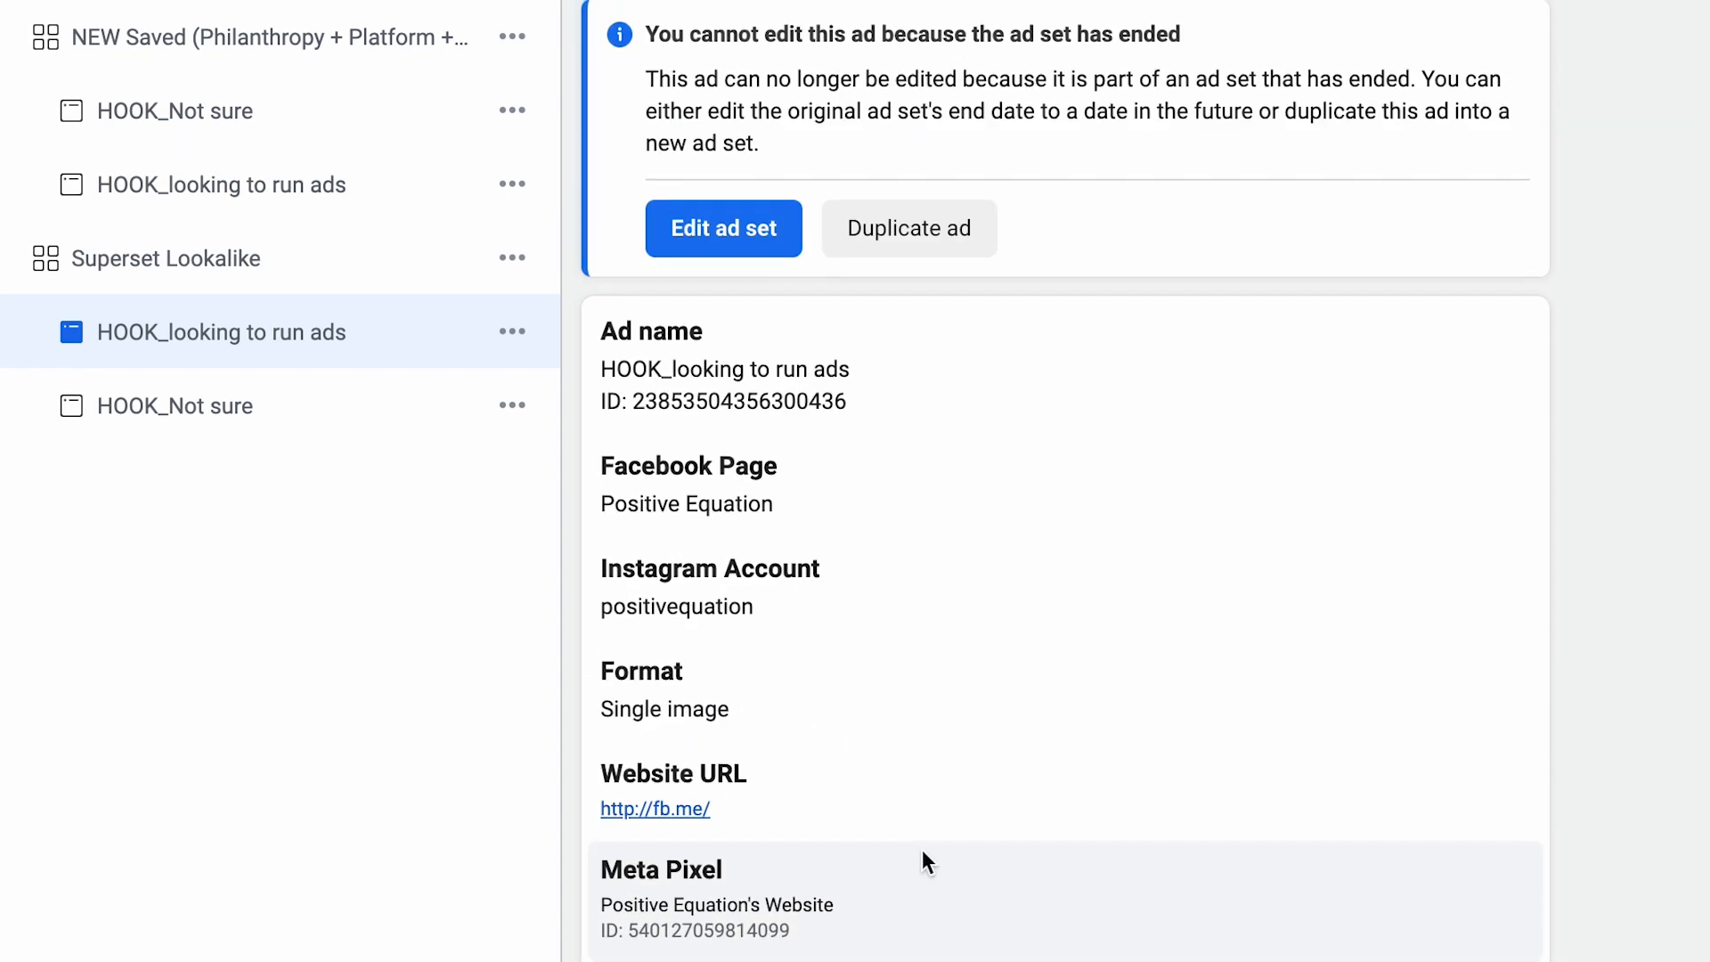
scroll(922, 855, "down", 8)
scroll(926, 956, "down", 2)
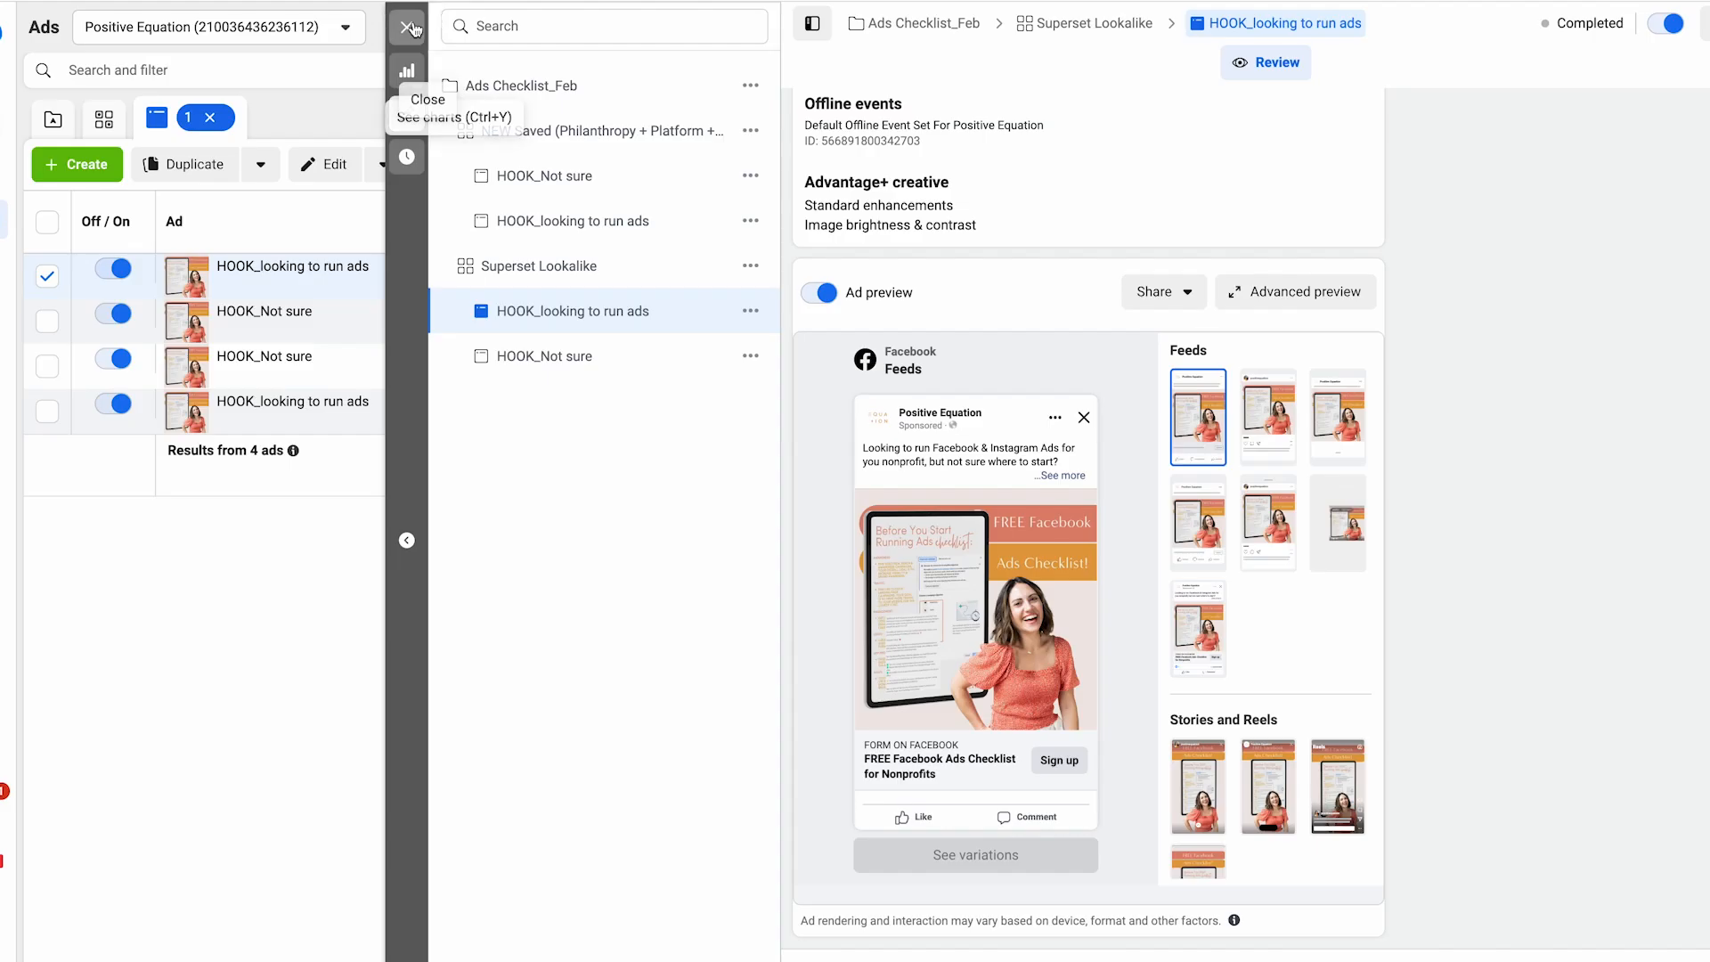
left_click(409, 28)
left_click(337, 126)
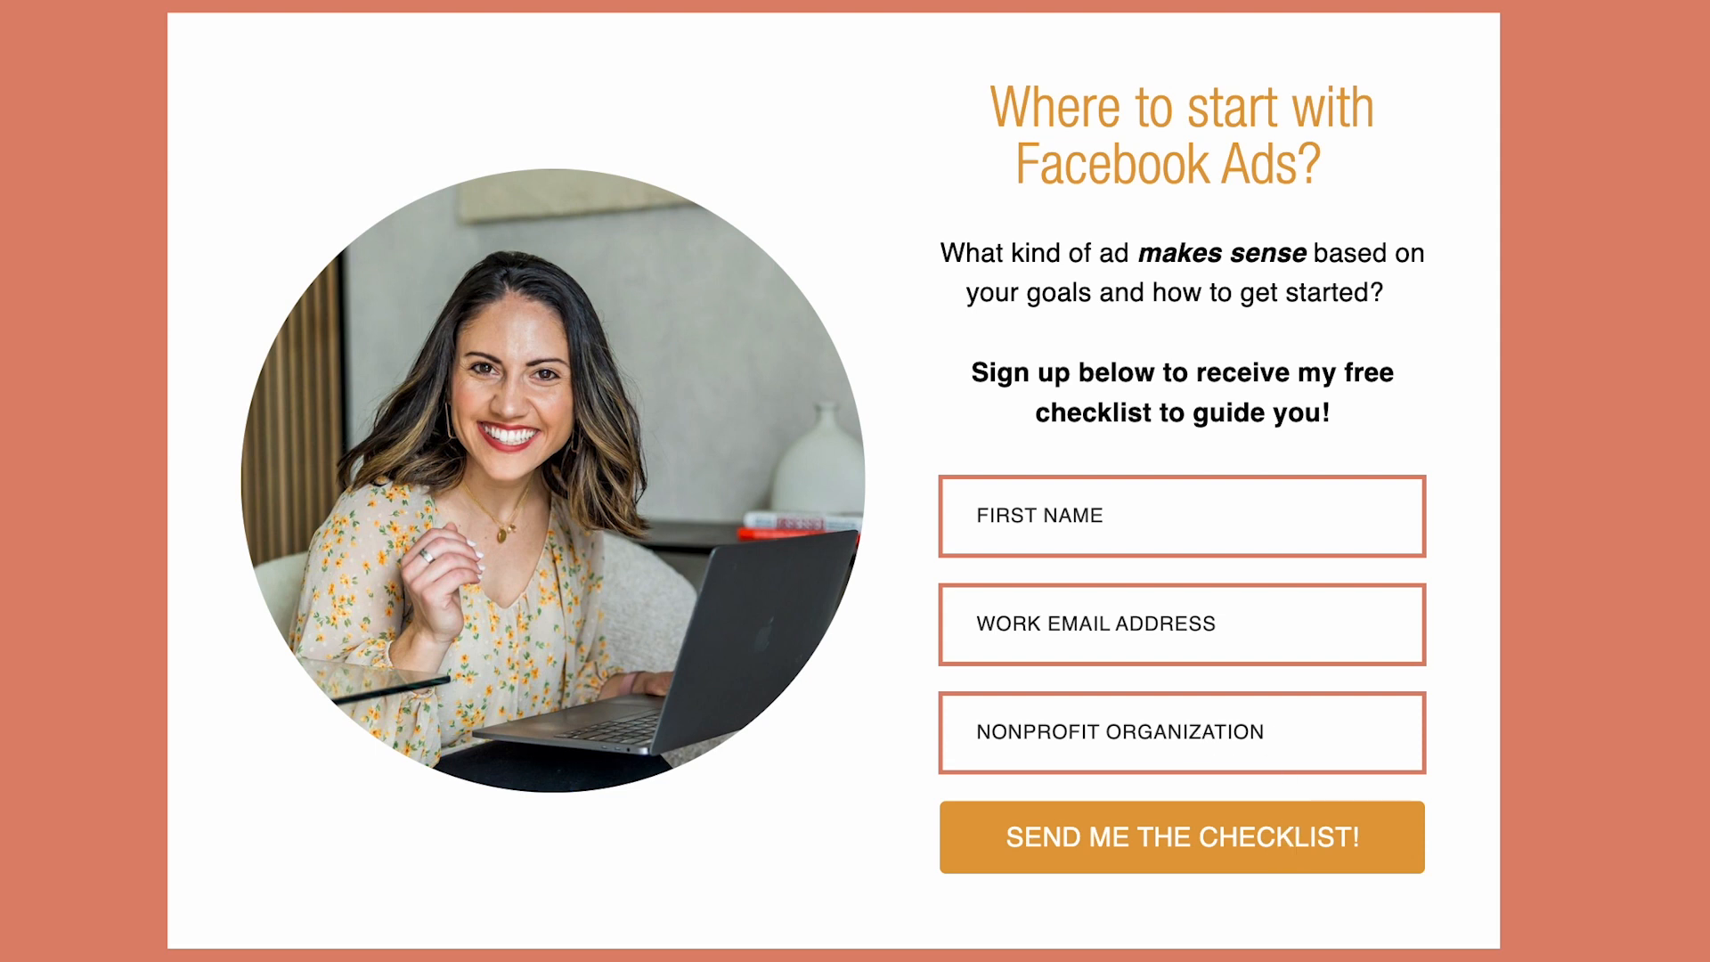
- Narrow the checklist landing page window to check its mobile layout down to the sign-up form, and widen it again
left_click_drag(1114, 687, 599, 573)
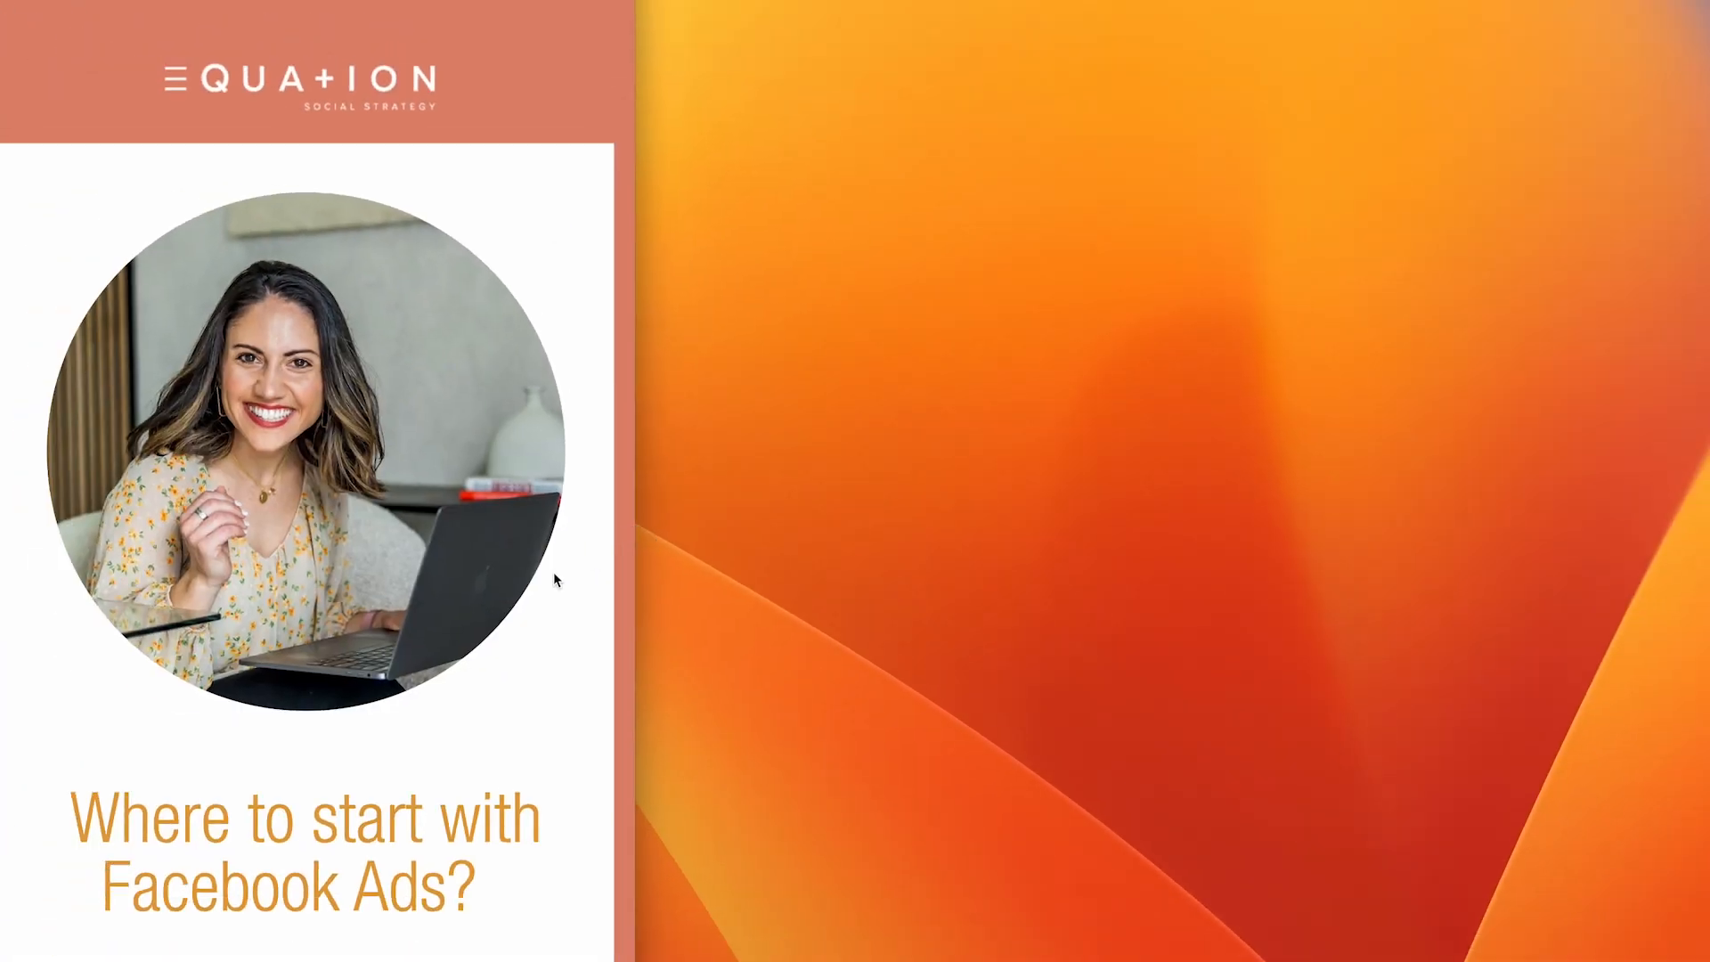
scroll(545, 579, "down", 4)
scroll(545, 581, "down", 8)
scroll(588, 544, "up", 7)
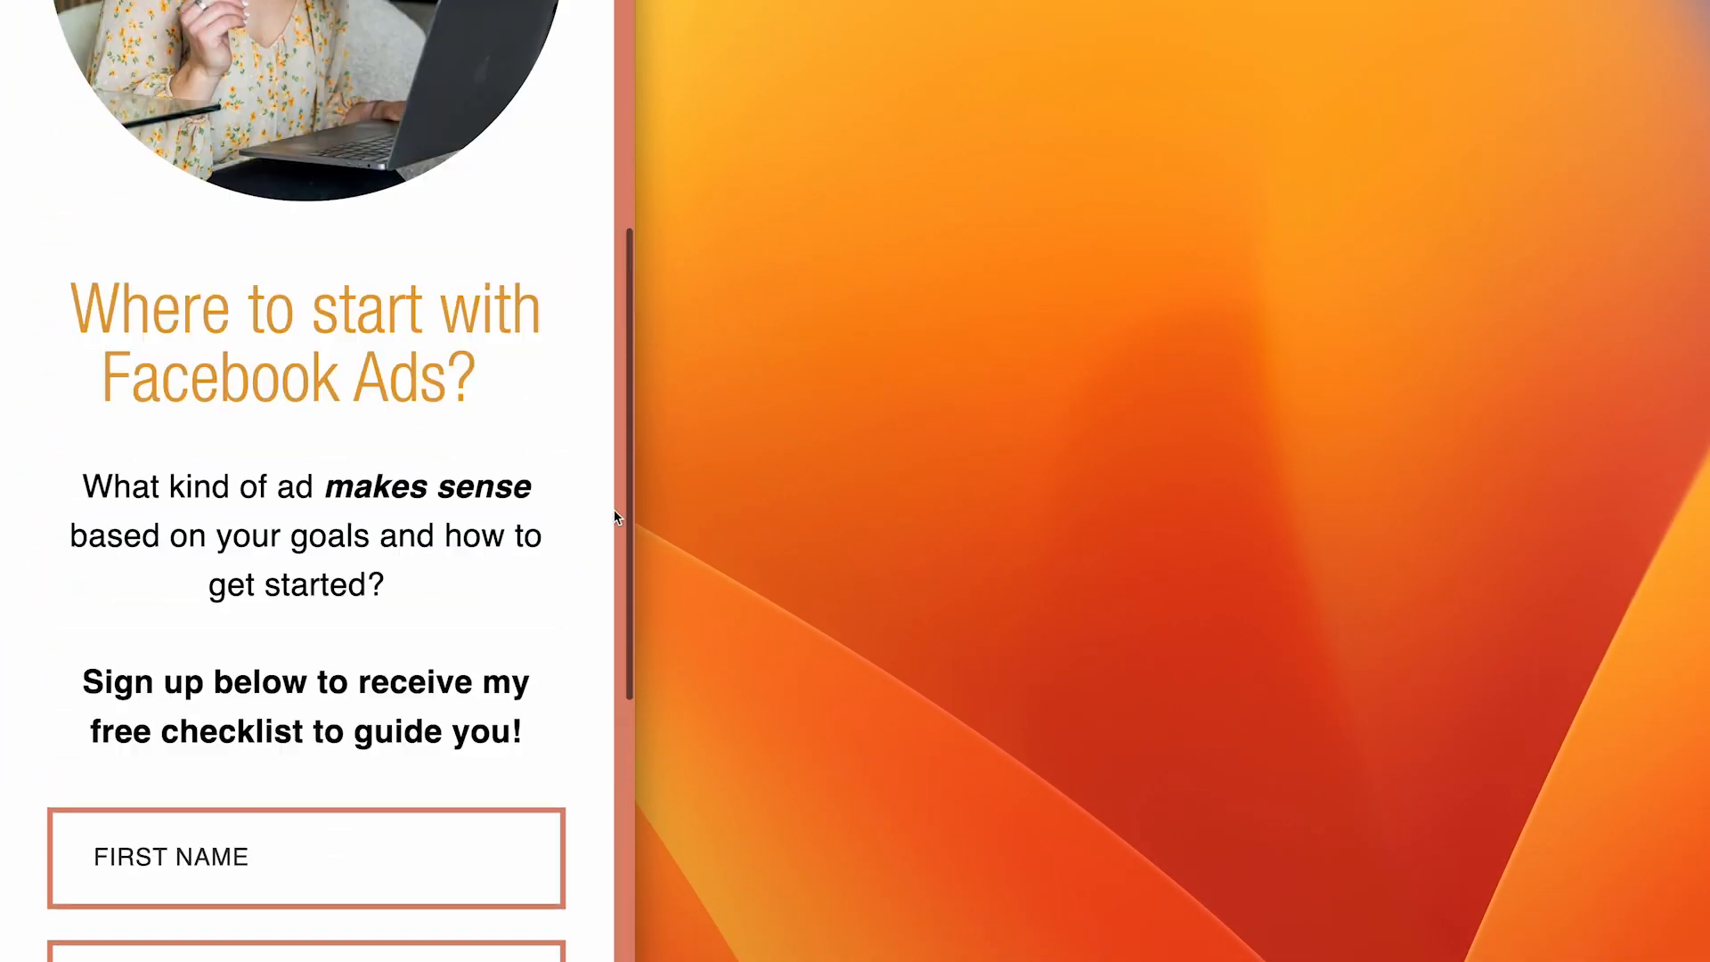
left_click_drag(636, 510, 1709, 472)
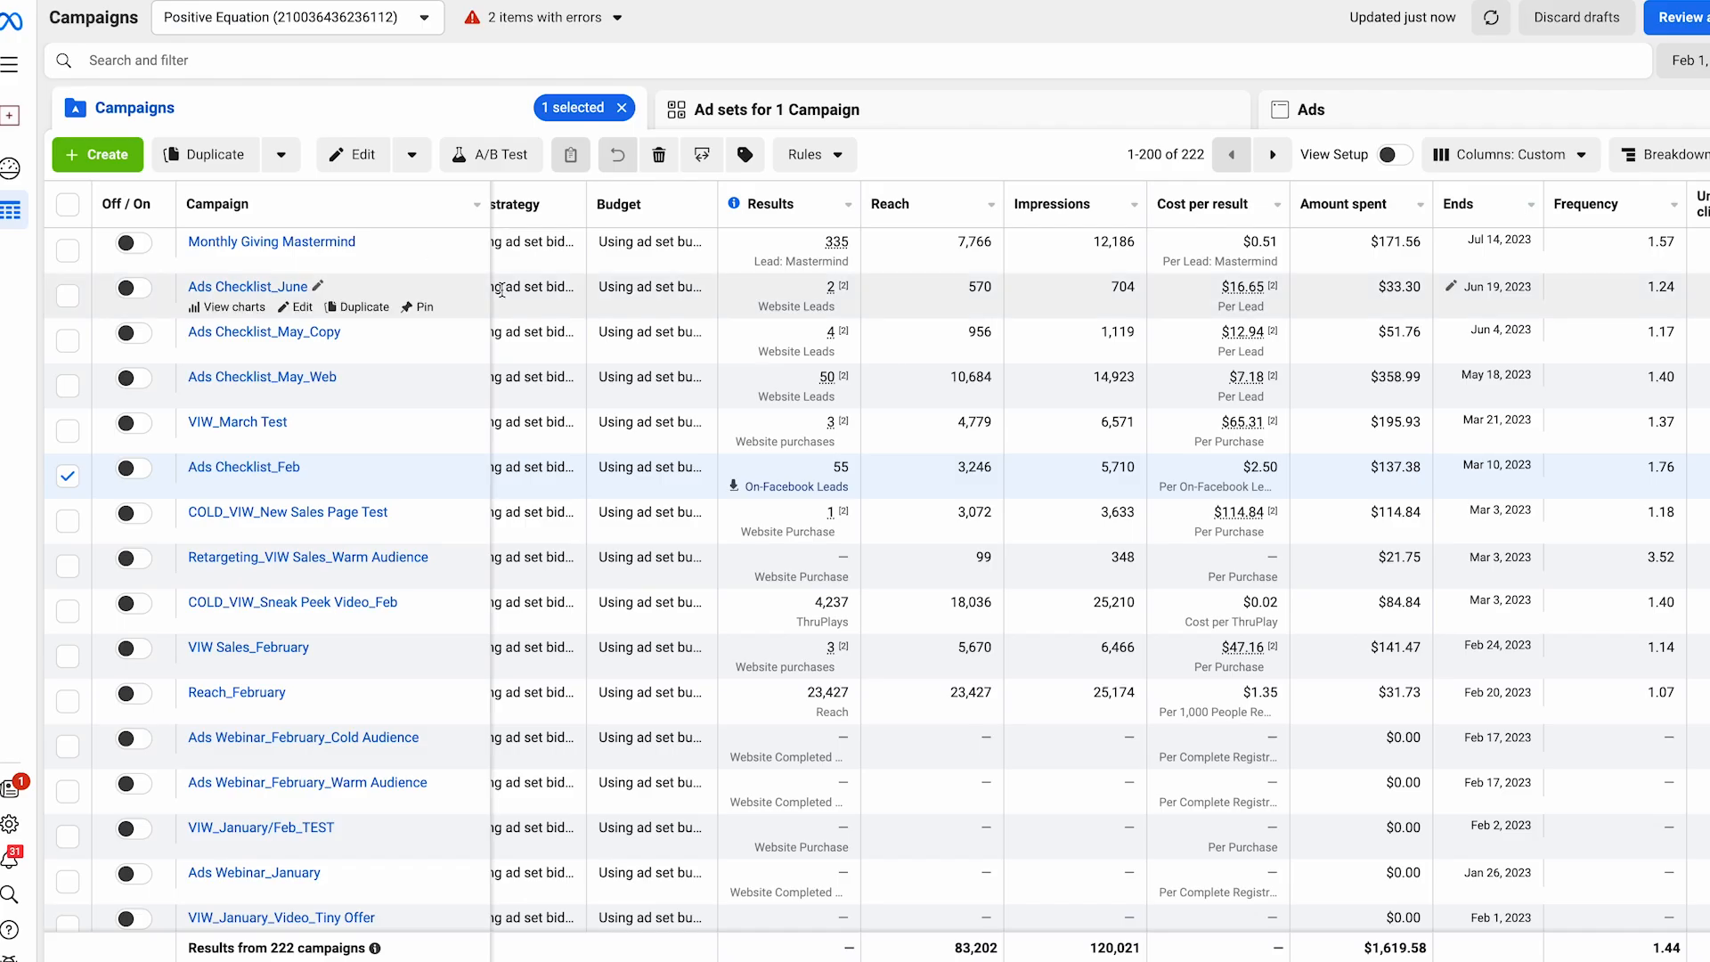
- Switch the campaign selection from Ads Checklist_Feb to Ads Checklist_May_Web and list the ads of its Lookalike ad set
left_click(69, 479)
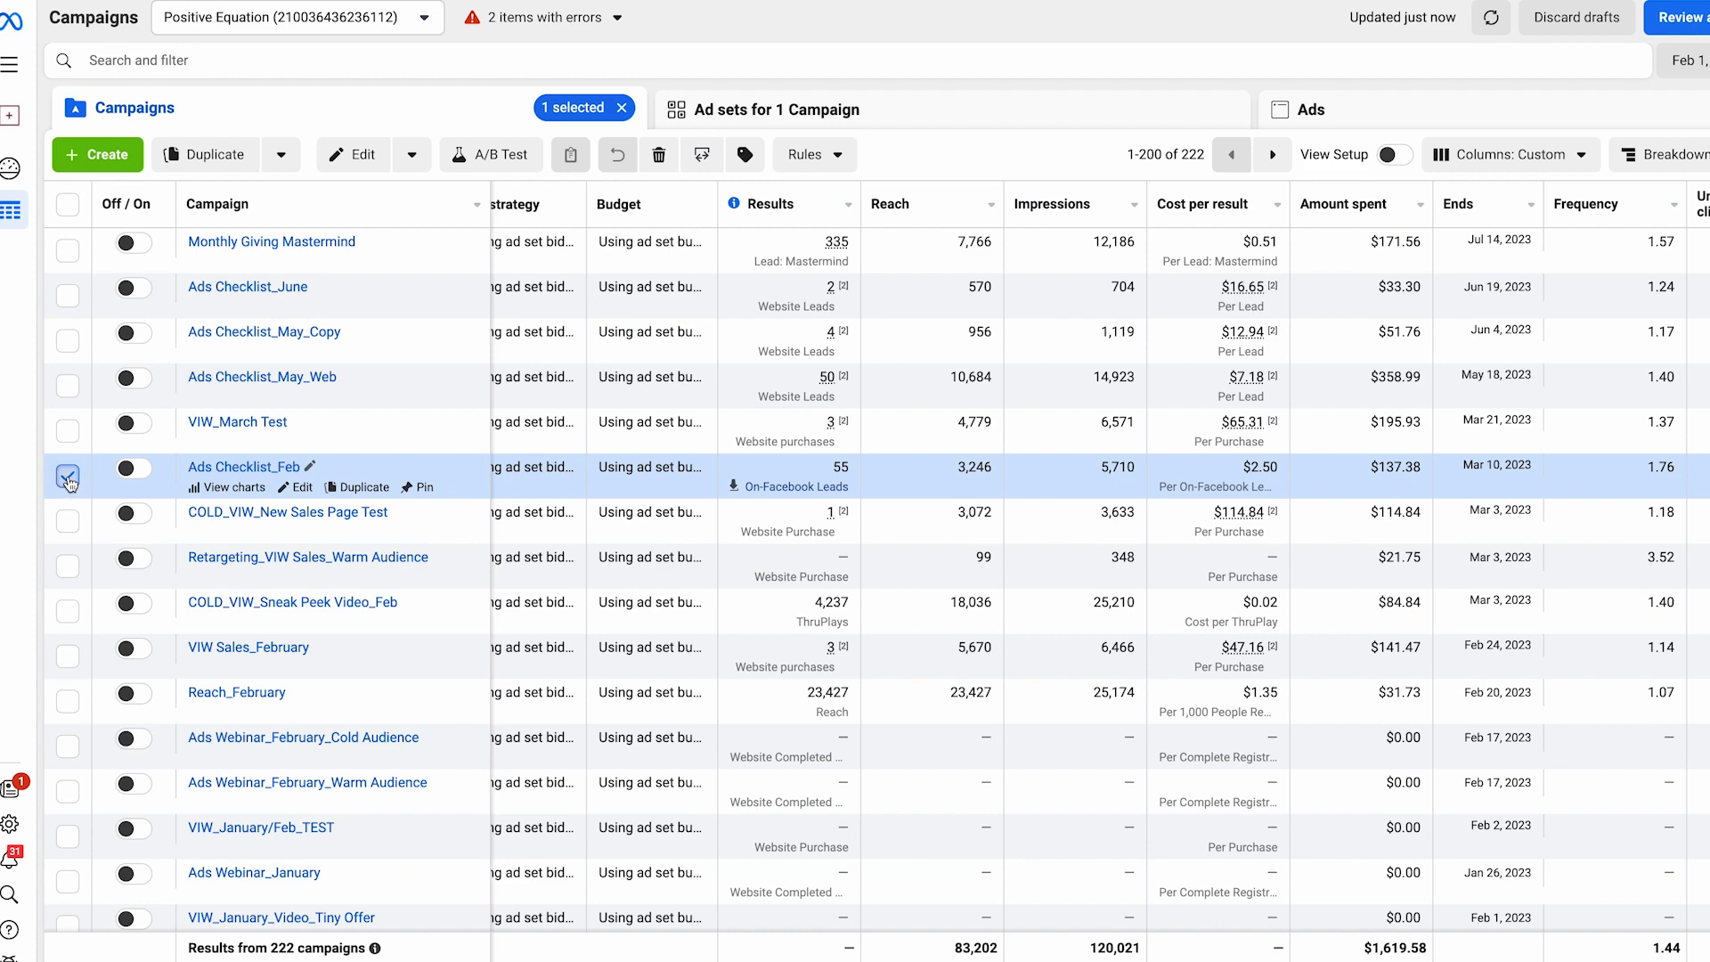
left_click(69, 479)
left_click(67, 385)
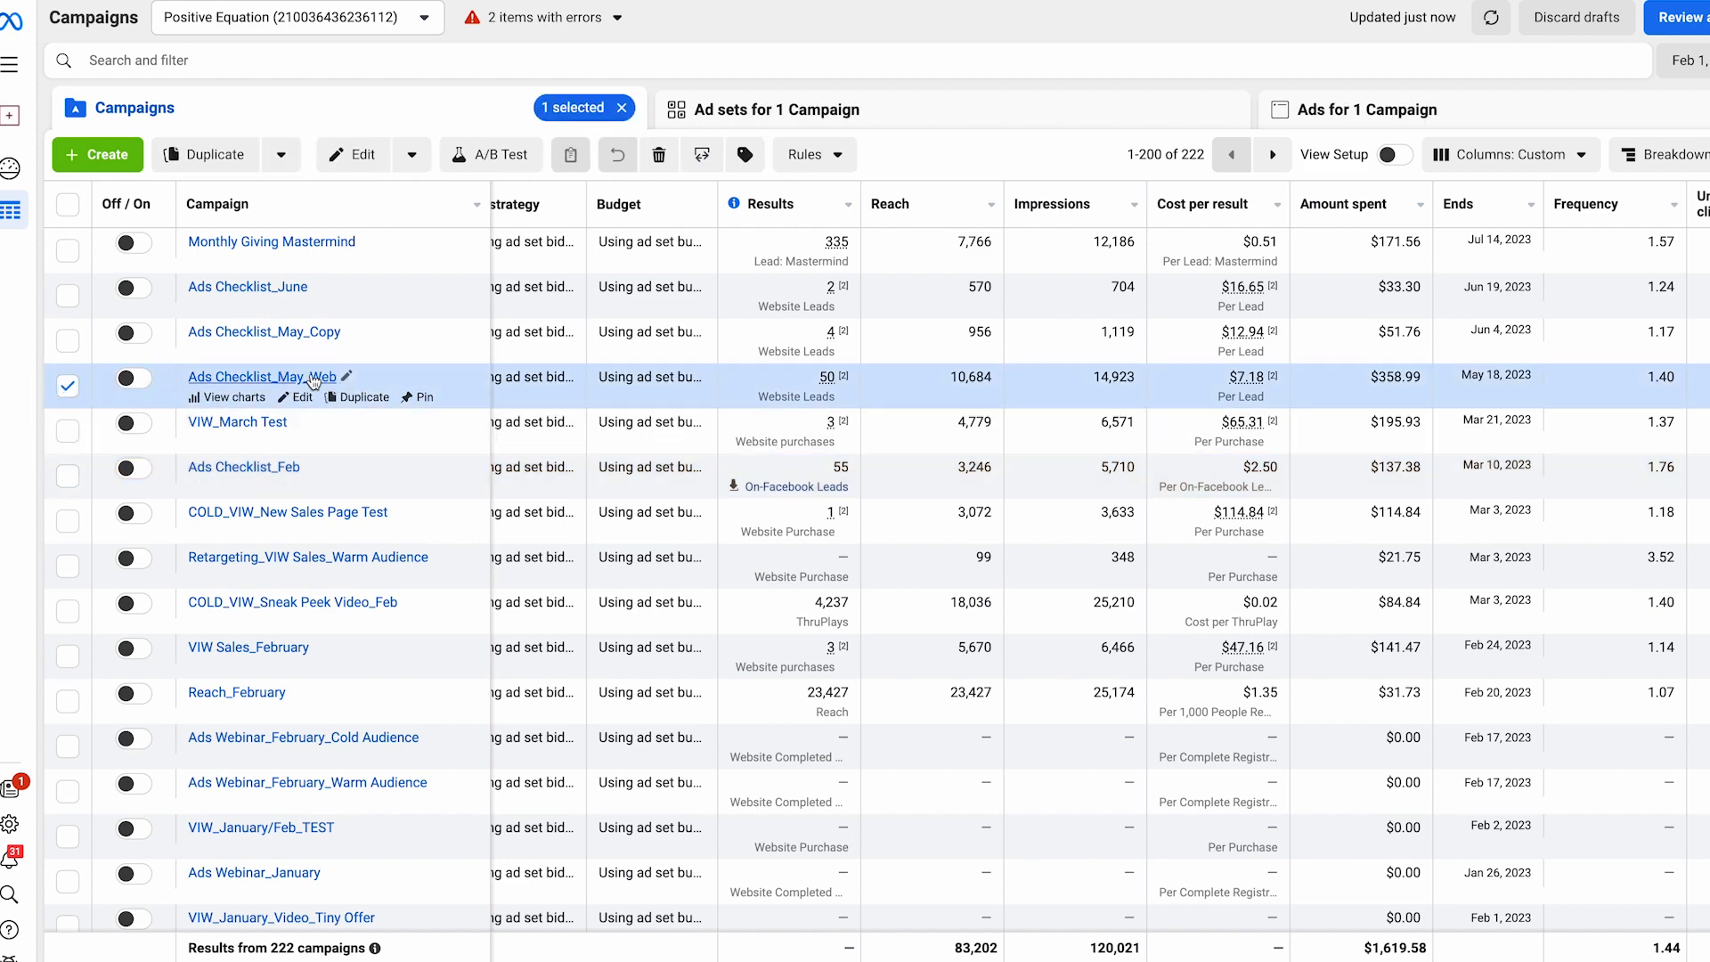
left_click(313, 379)
left_click(68, 250)
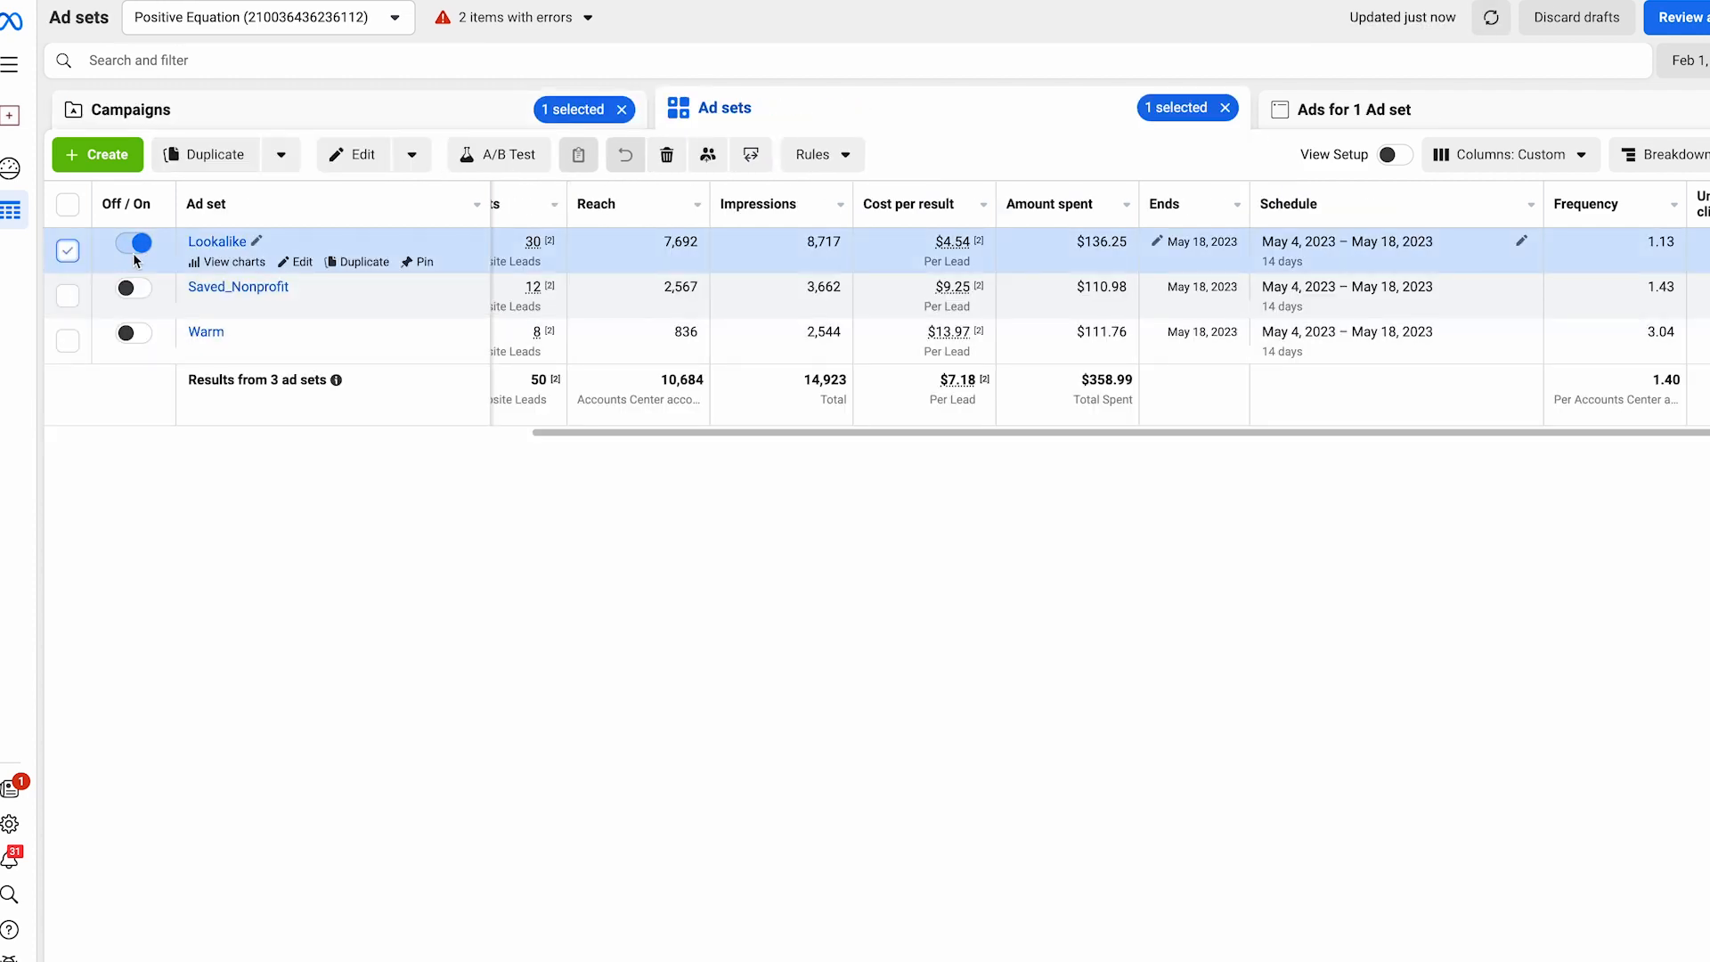
left_click(1462, 121)
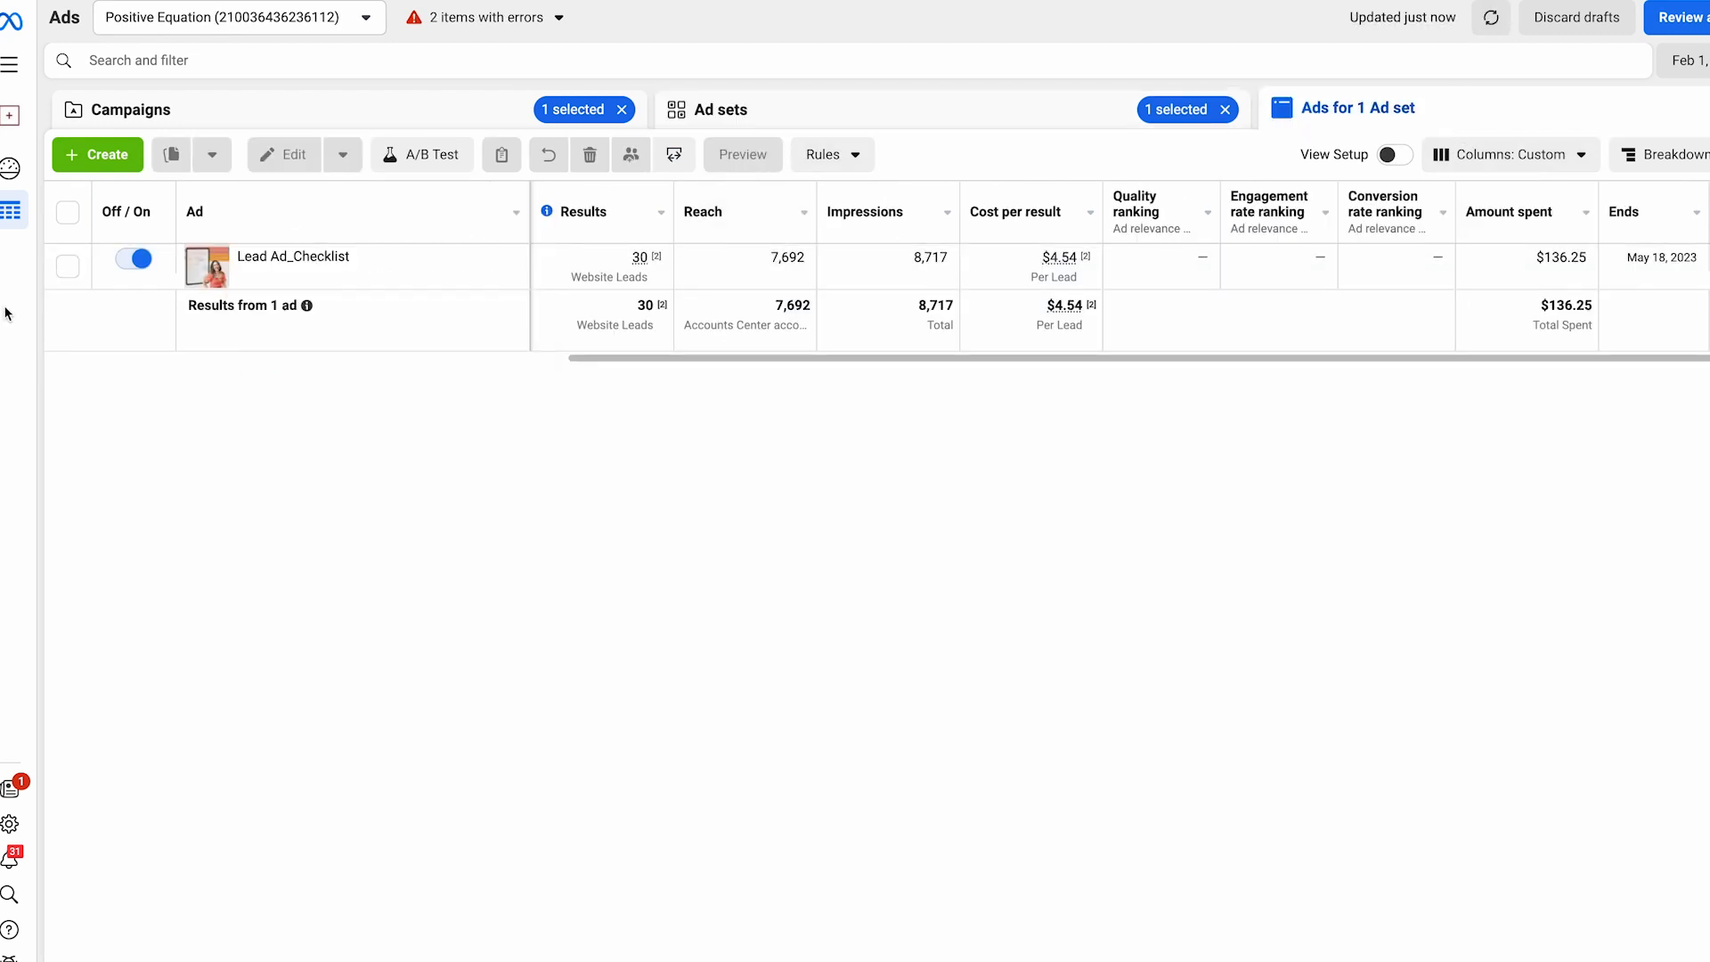
- Preview the Lead Ad_Checklist ad, close the preview, and return to the campaign list
left_click(68, 265)
left_click(812, 157)
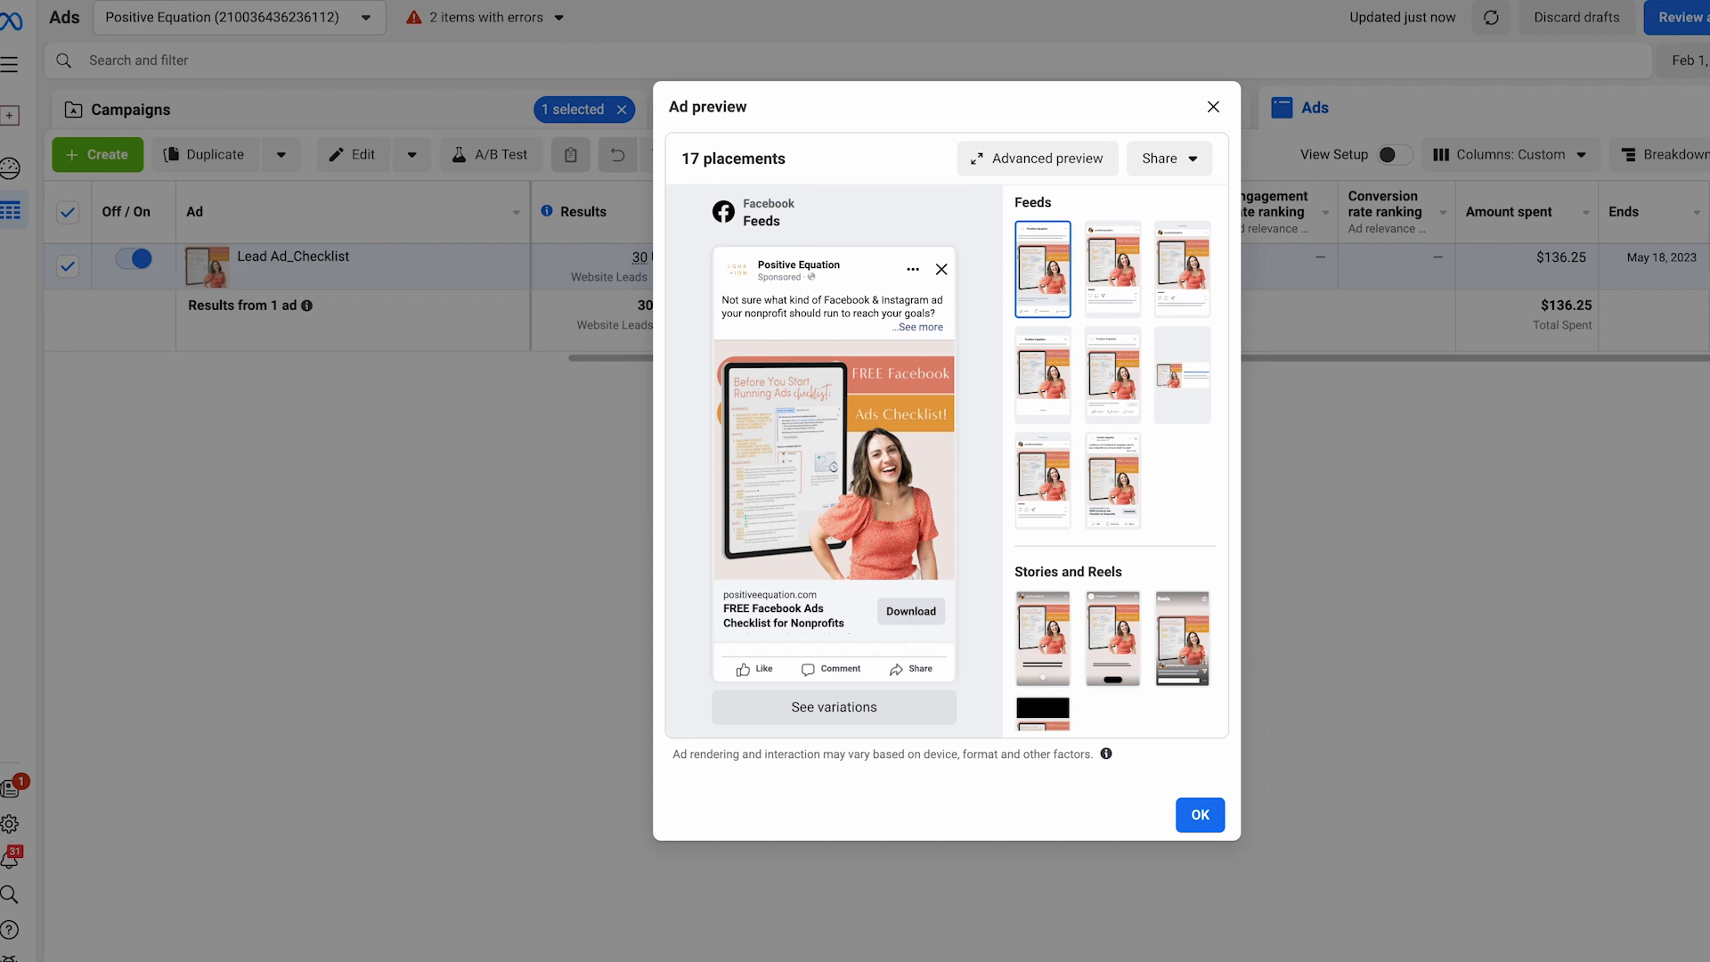
left_click(1211, 107)
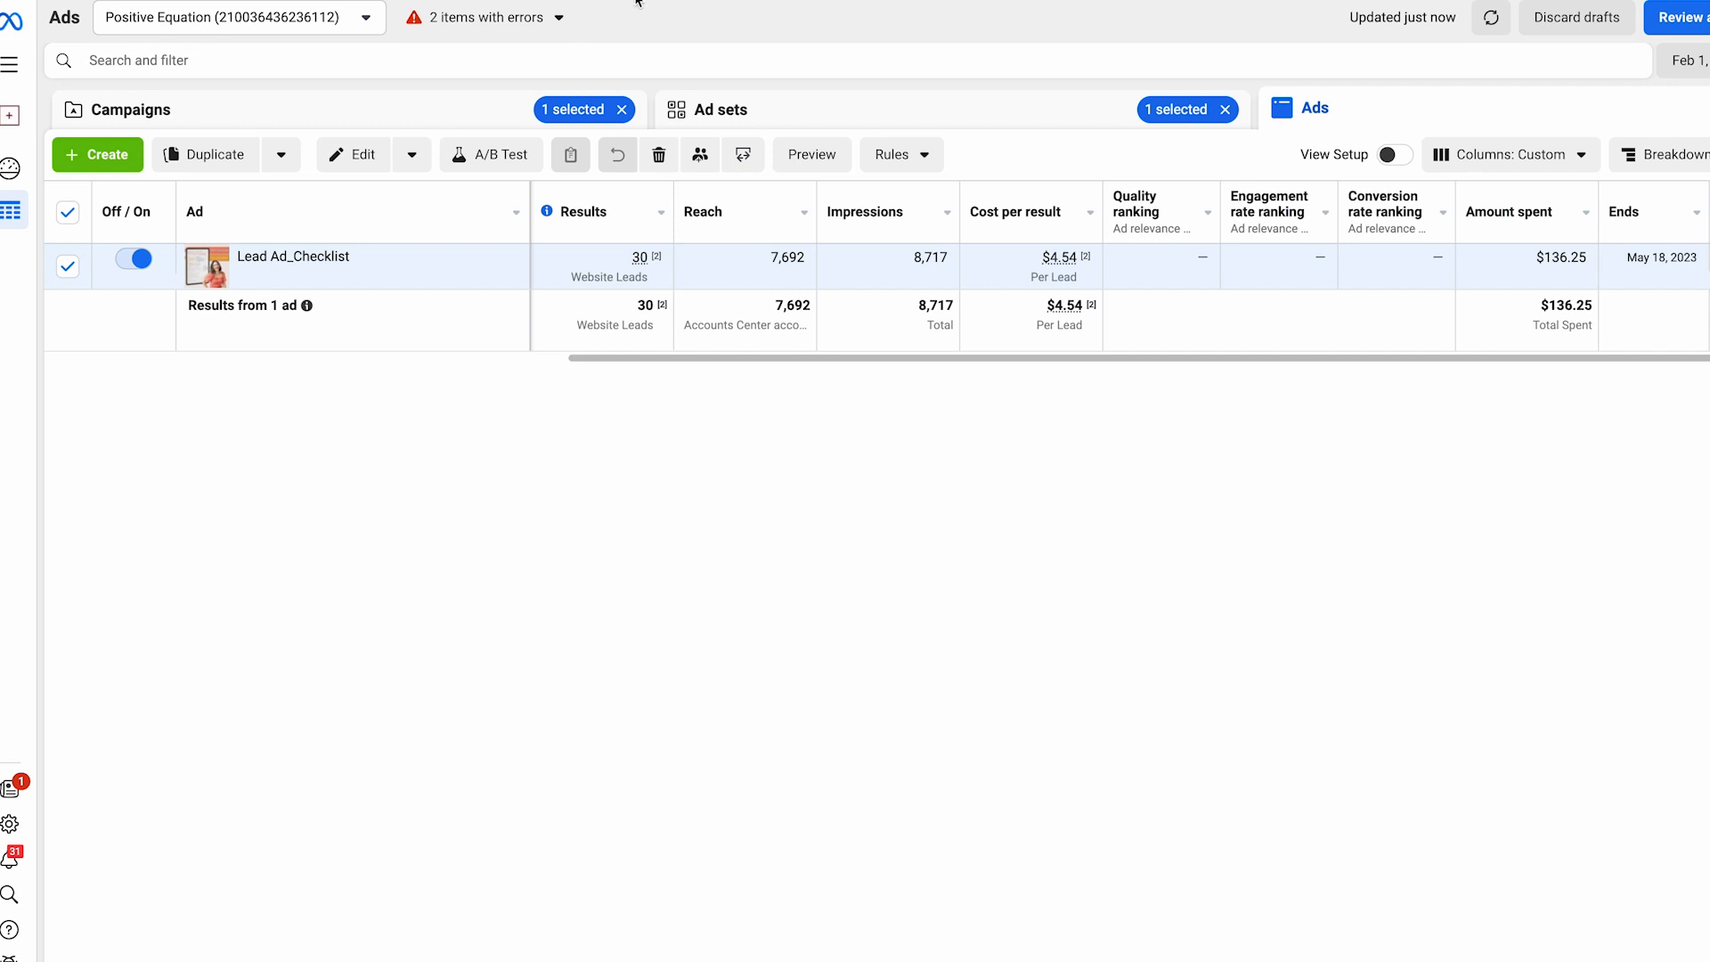
left_click(406, 111)
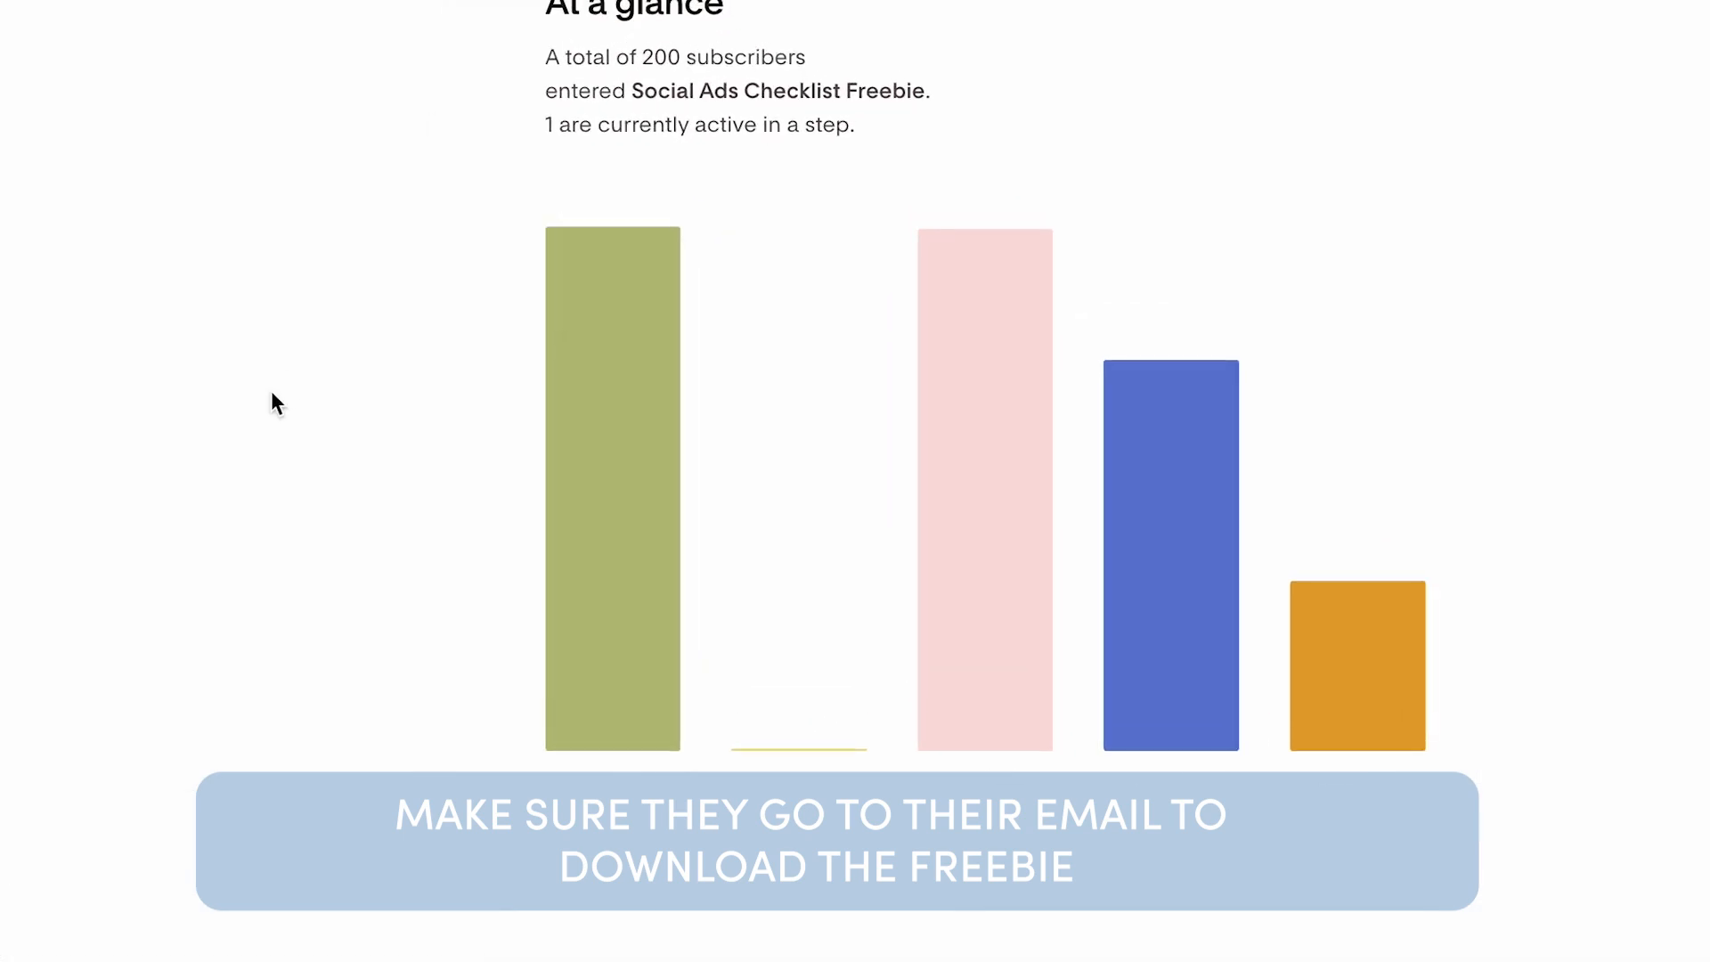
- Examine the subscriber overview chart of the Social Ads Checklist Freebie email workflow
scroll(271, 392, "up", 4)
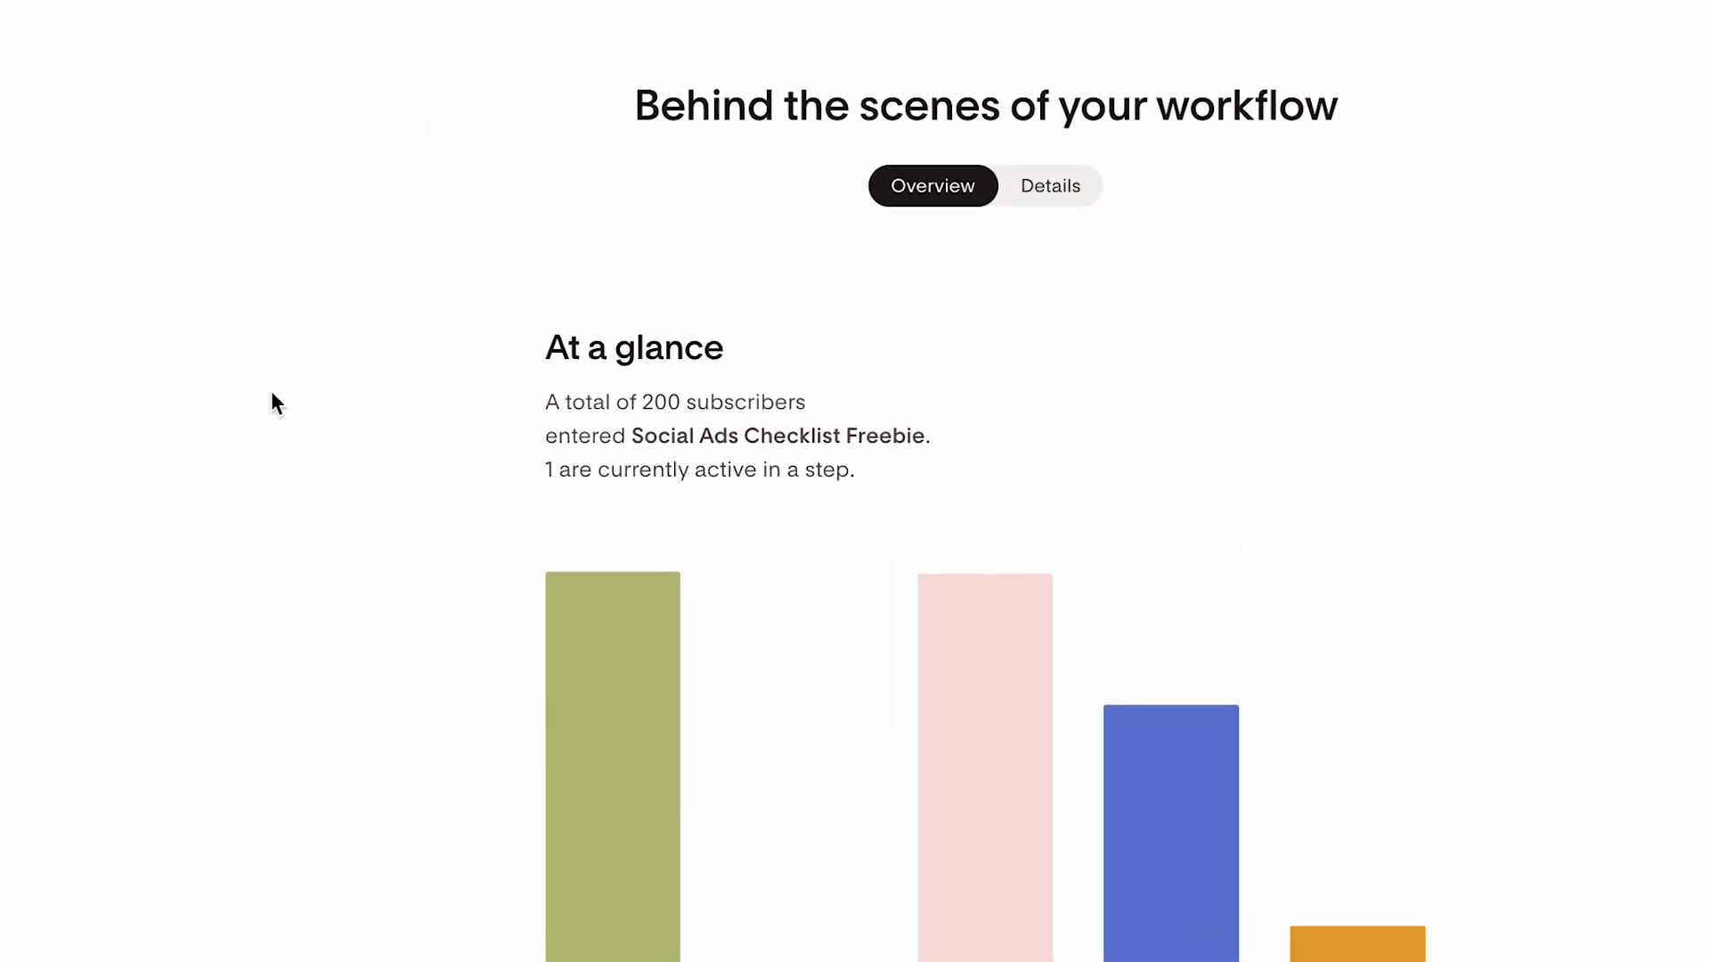
scroll(554, 926, "down", 3)
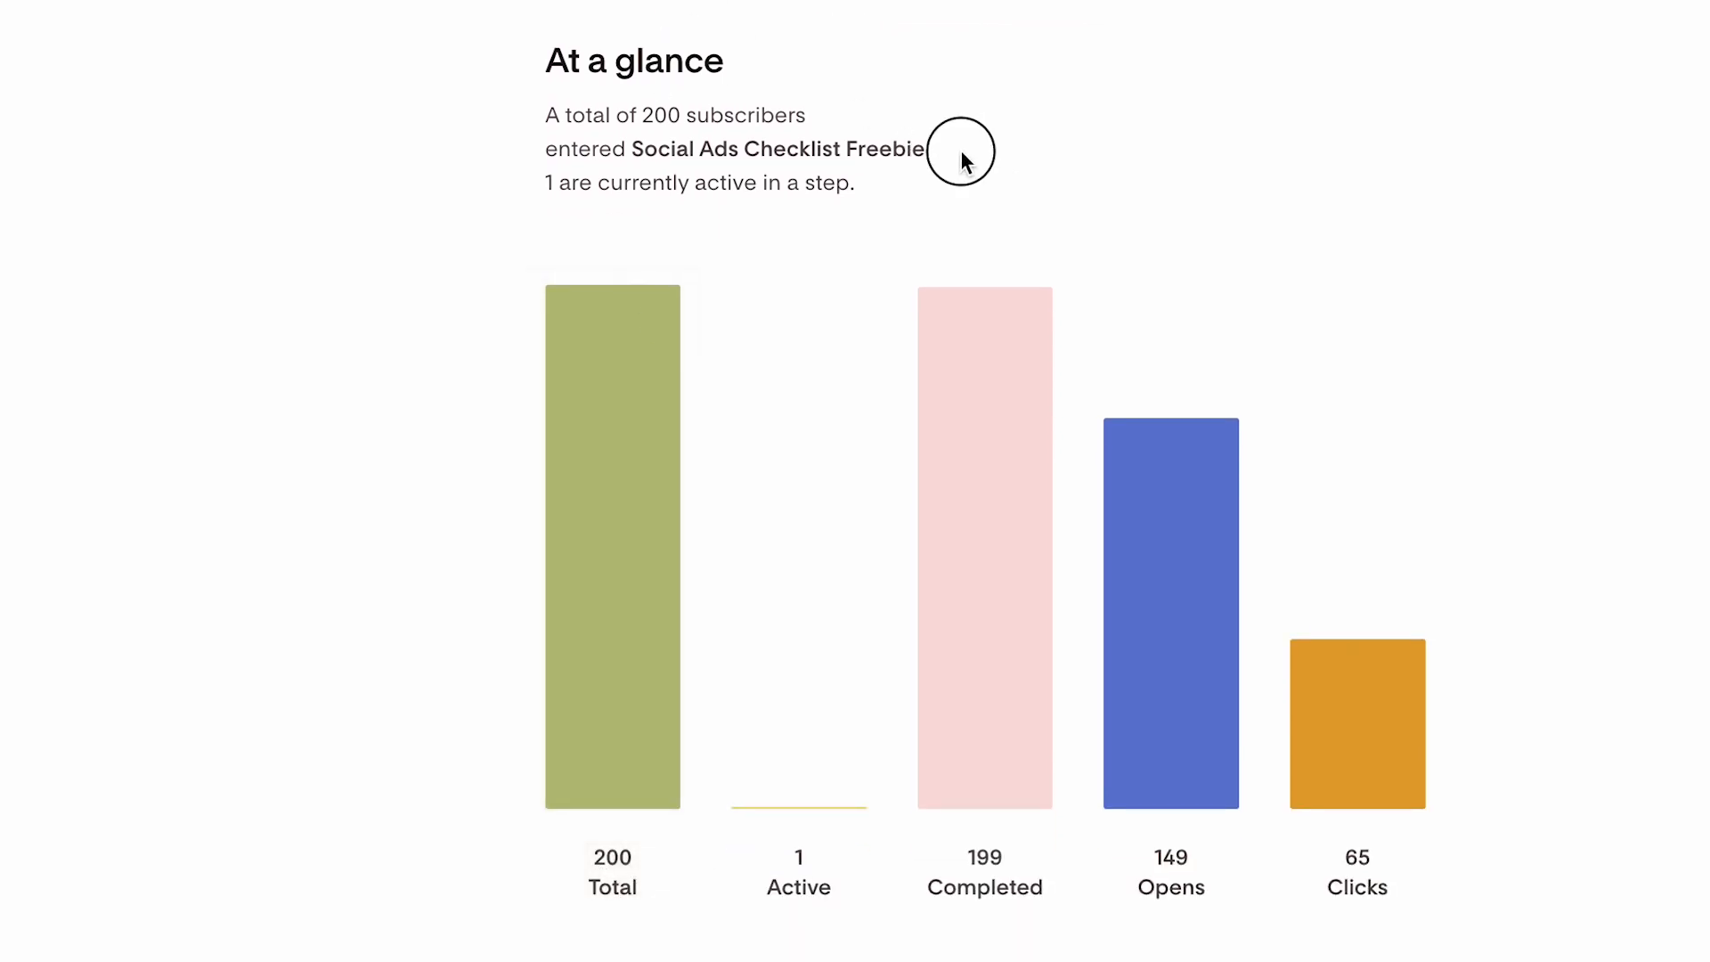
left_click_drag(961, 158, 668, 152)
left_click(667, 153)
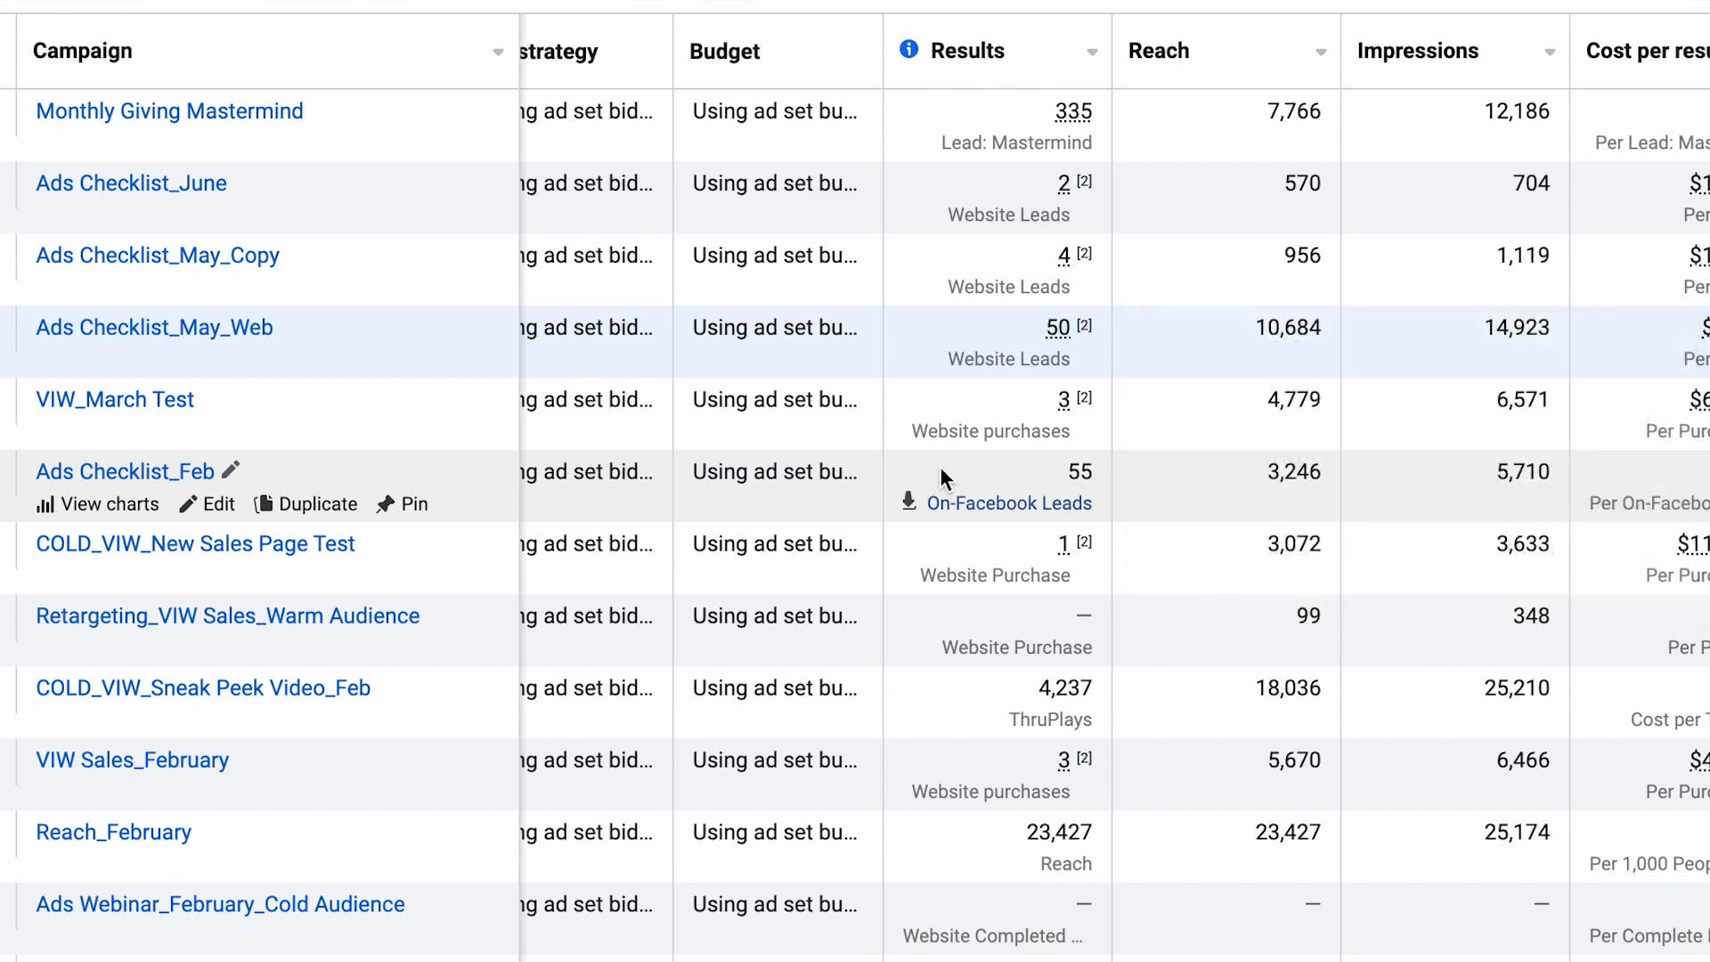
- Compare the results and cost per result of the Ads Checklist_May_Web and Ads Checklist_Feb campaigns
mouse_move(937, 358)
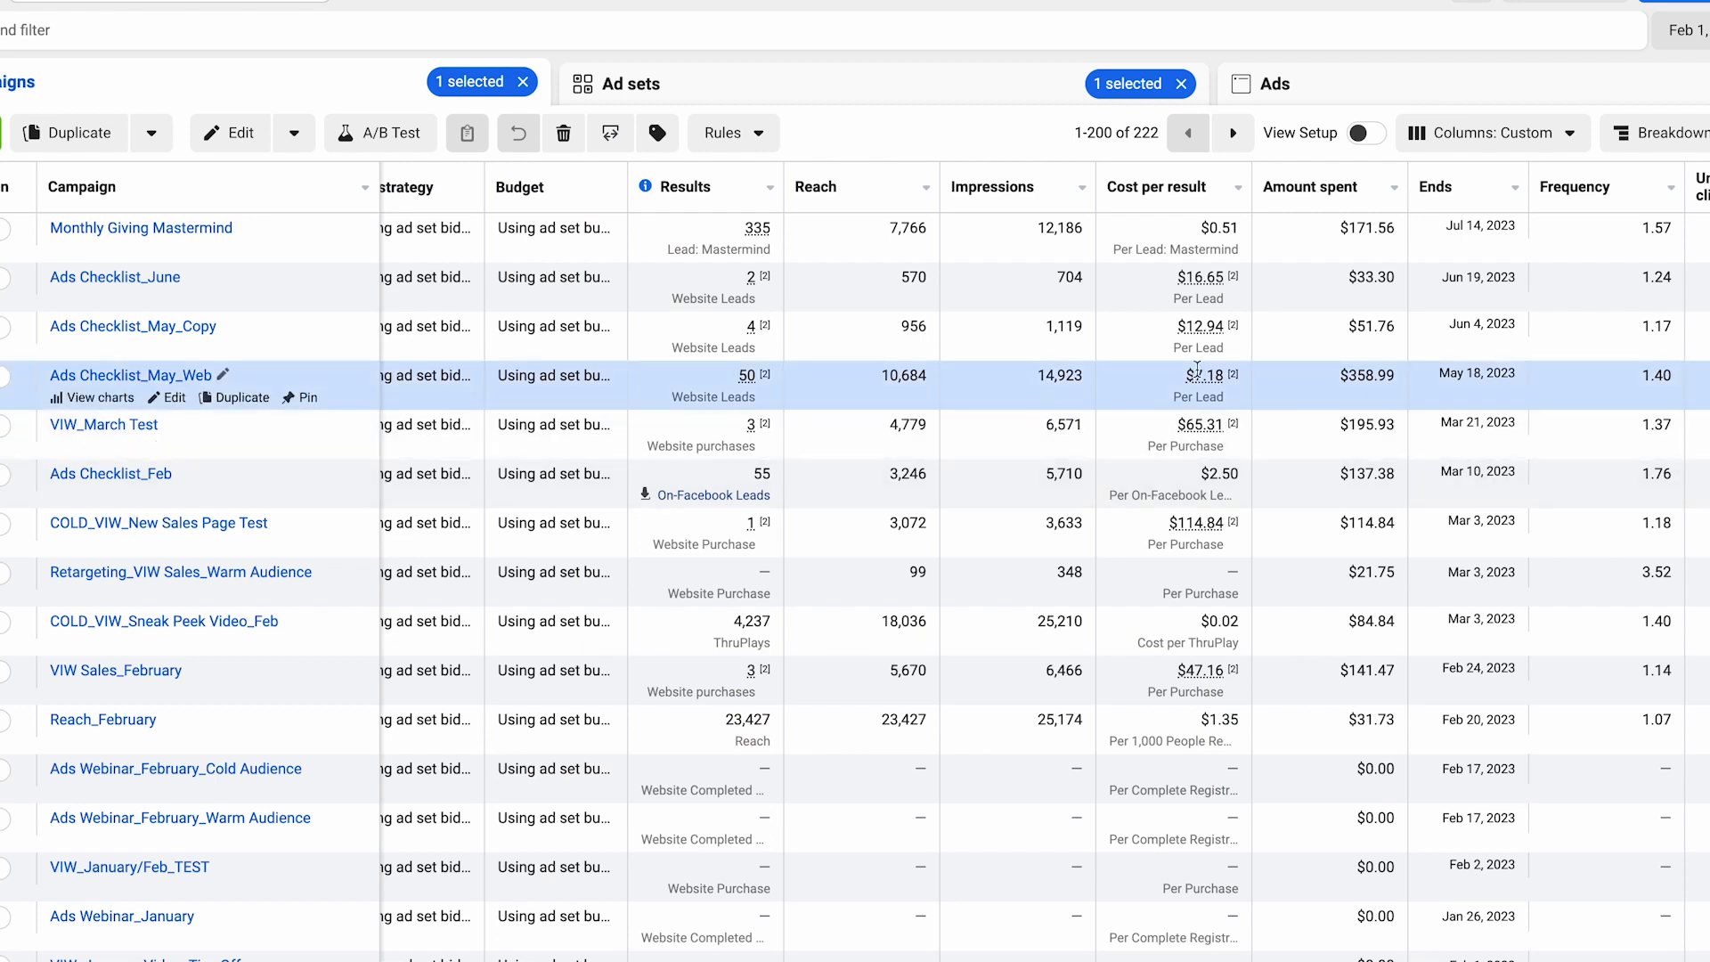
mouse_move(1221, 375)
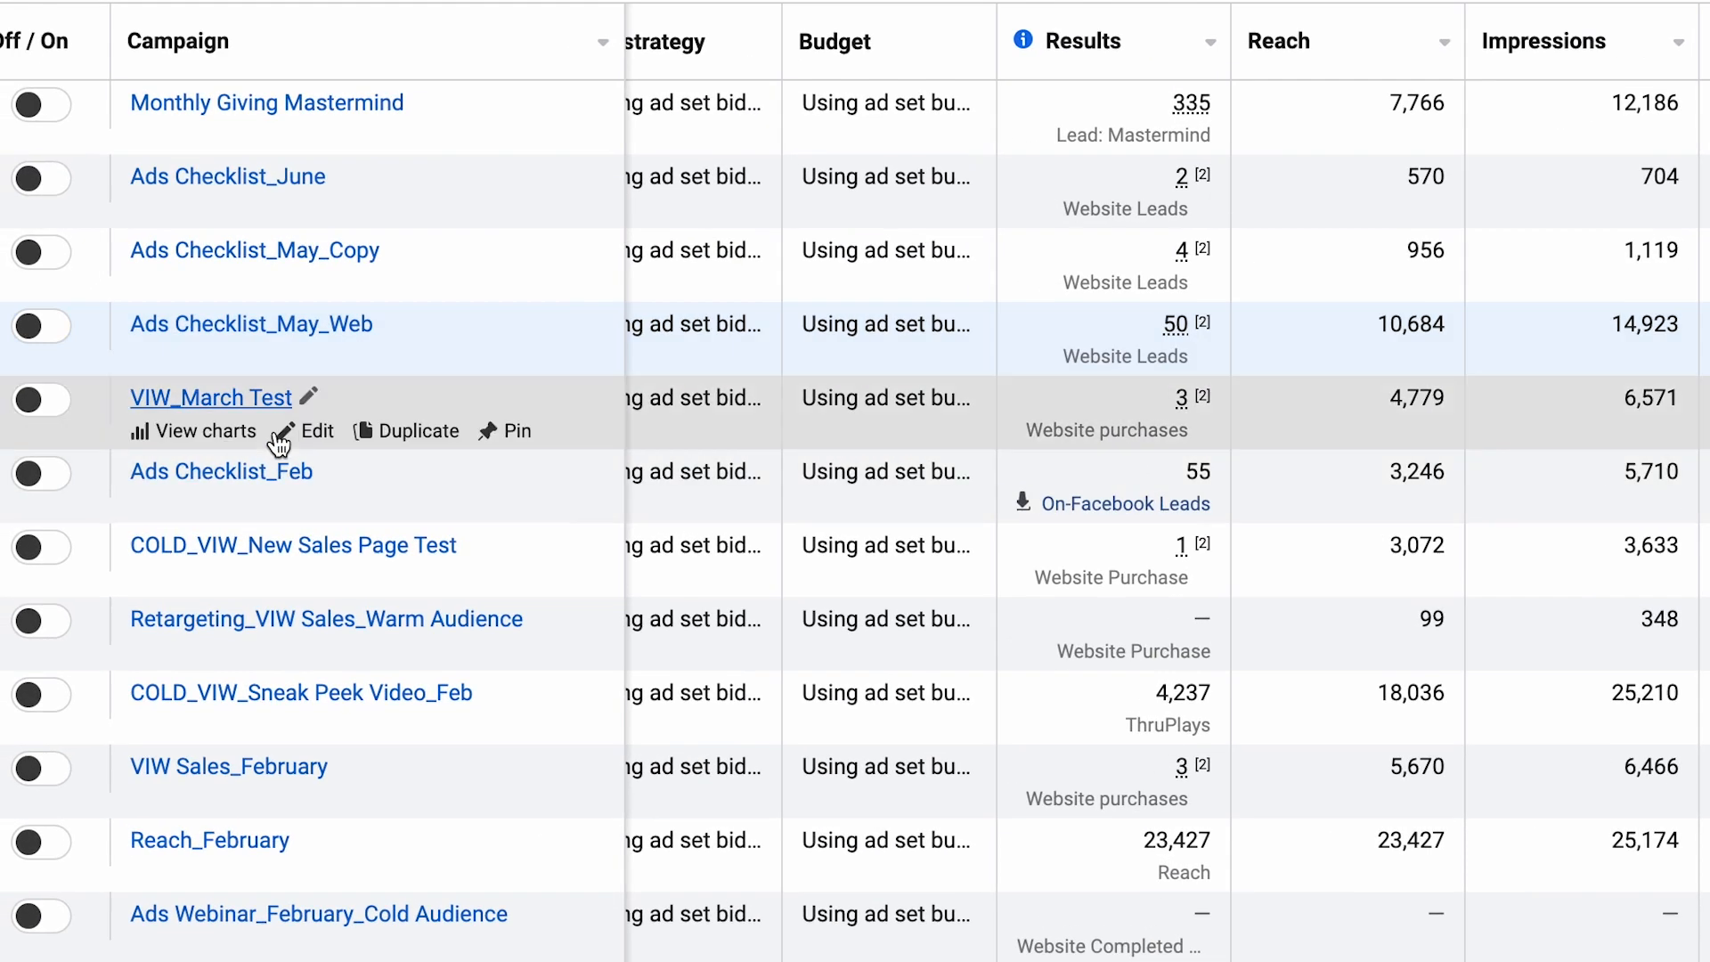
double_click(1195, 472)
mouse_move(1158, 325)
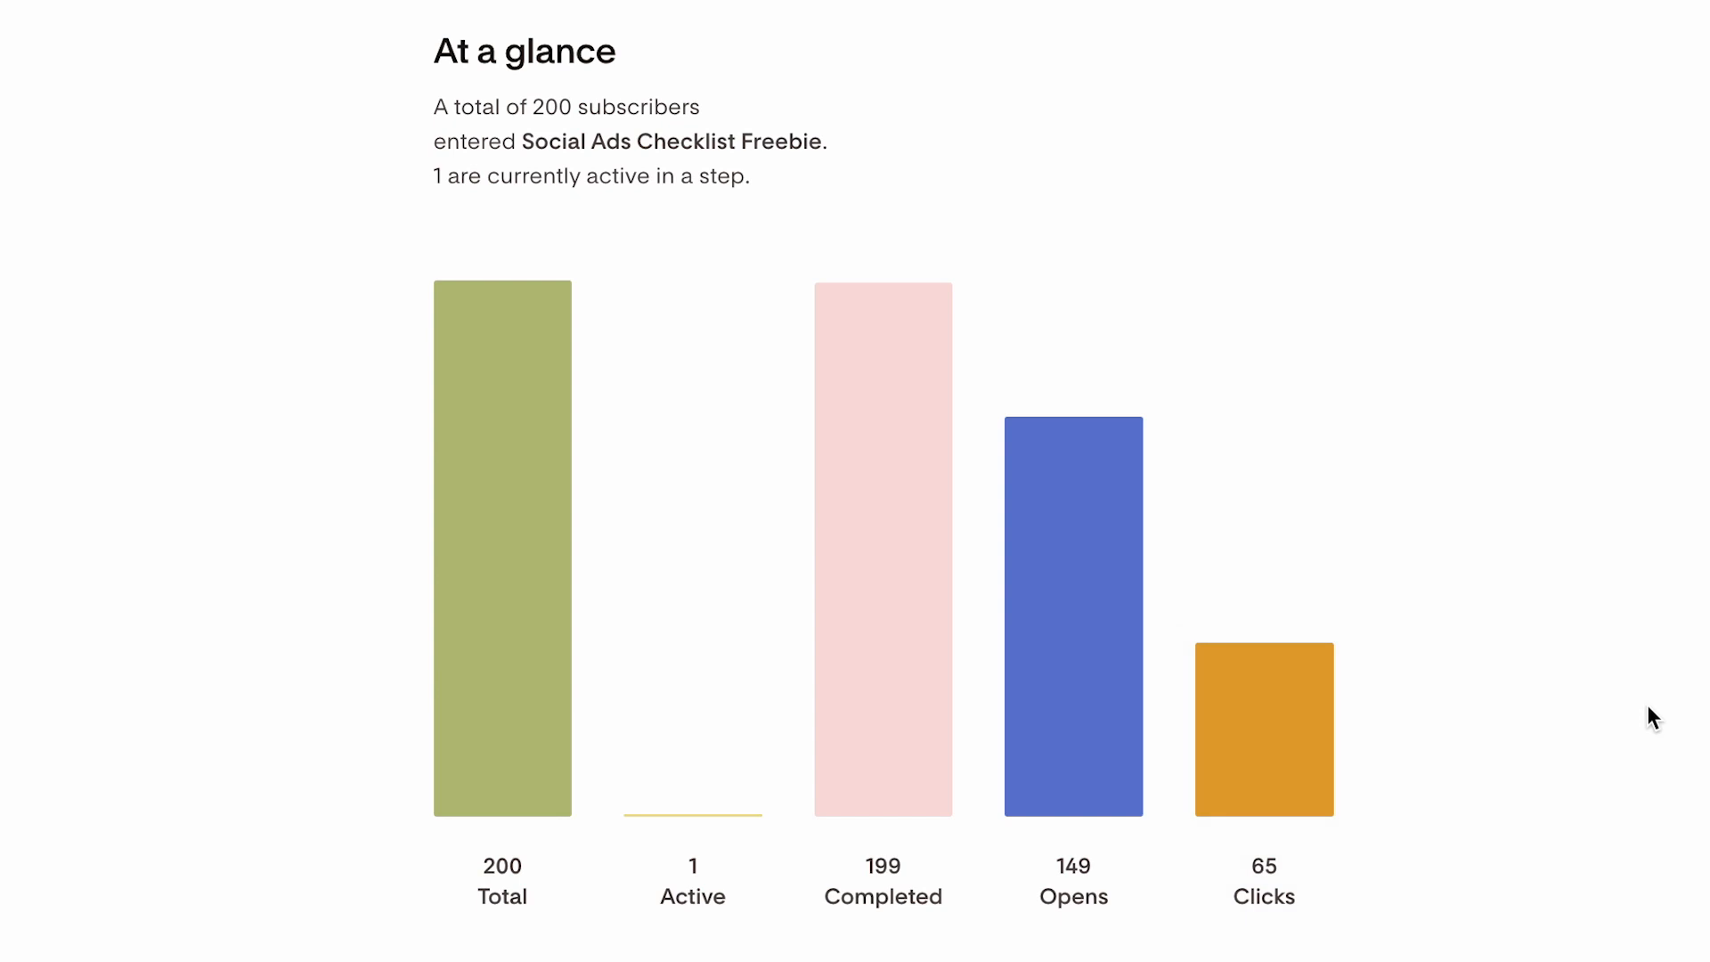
- Examine the overall open rate and overall click rate in the email workflow's Engagement section
scroll(1648, 706, "down", 12)
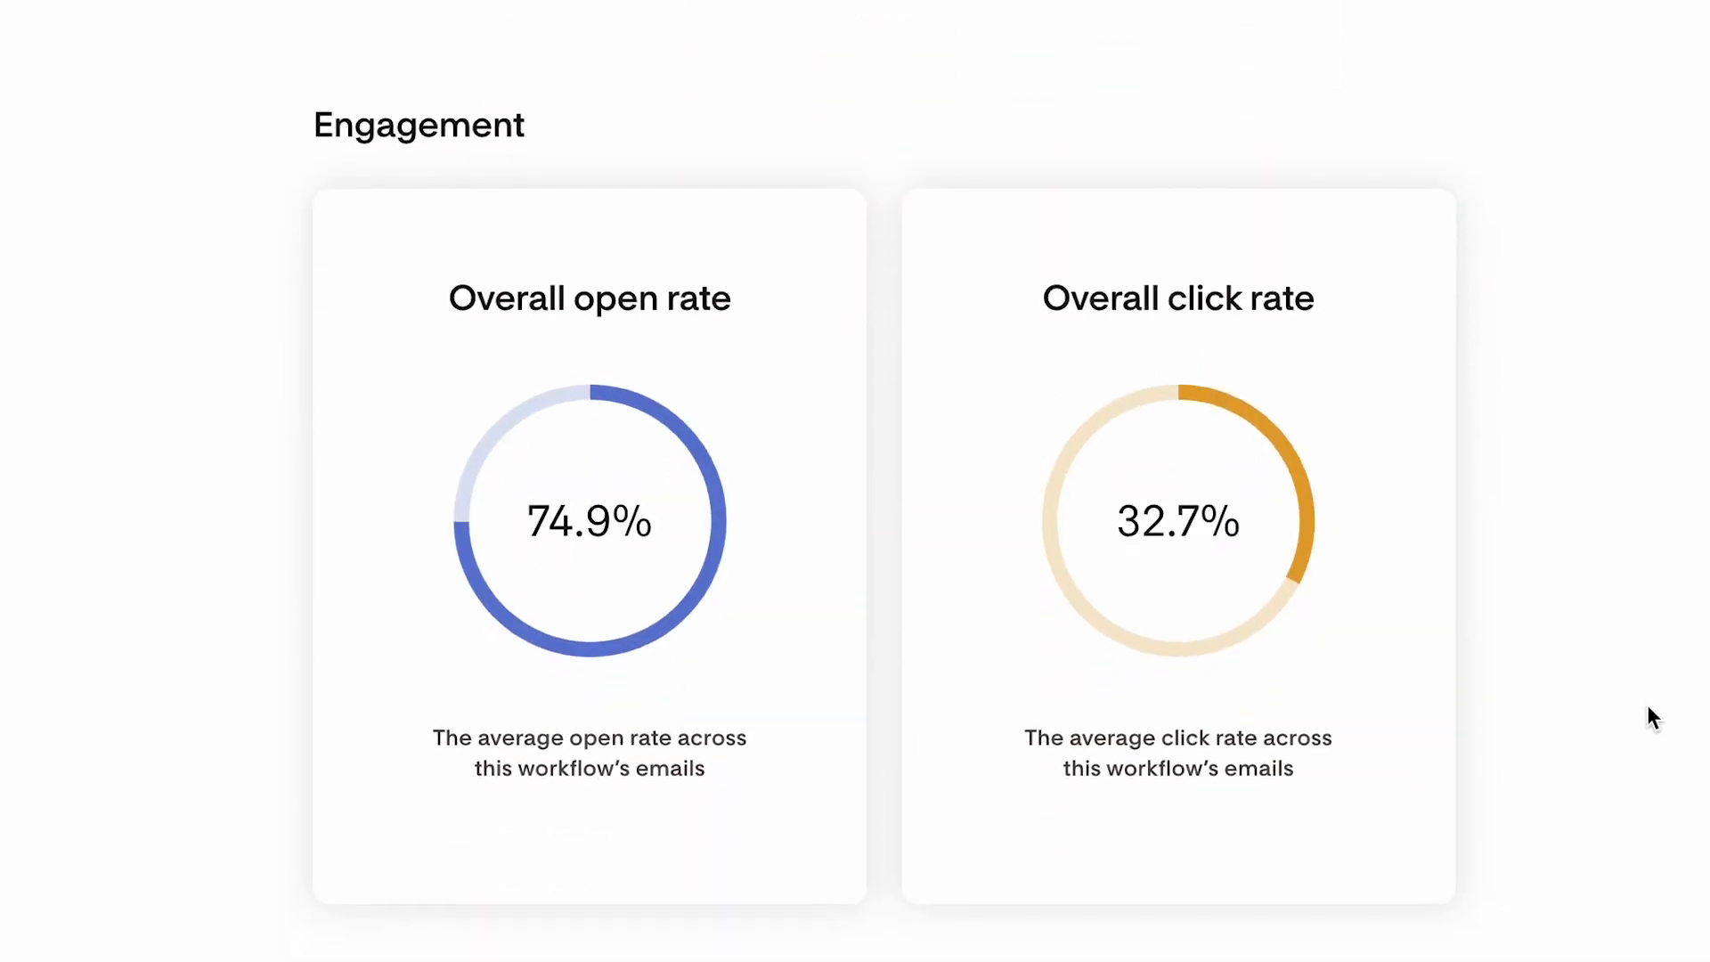
left_click_drag(732, 126, 445, 126)
left_click(623, 125)
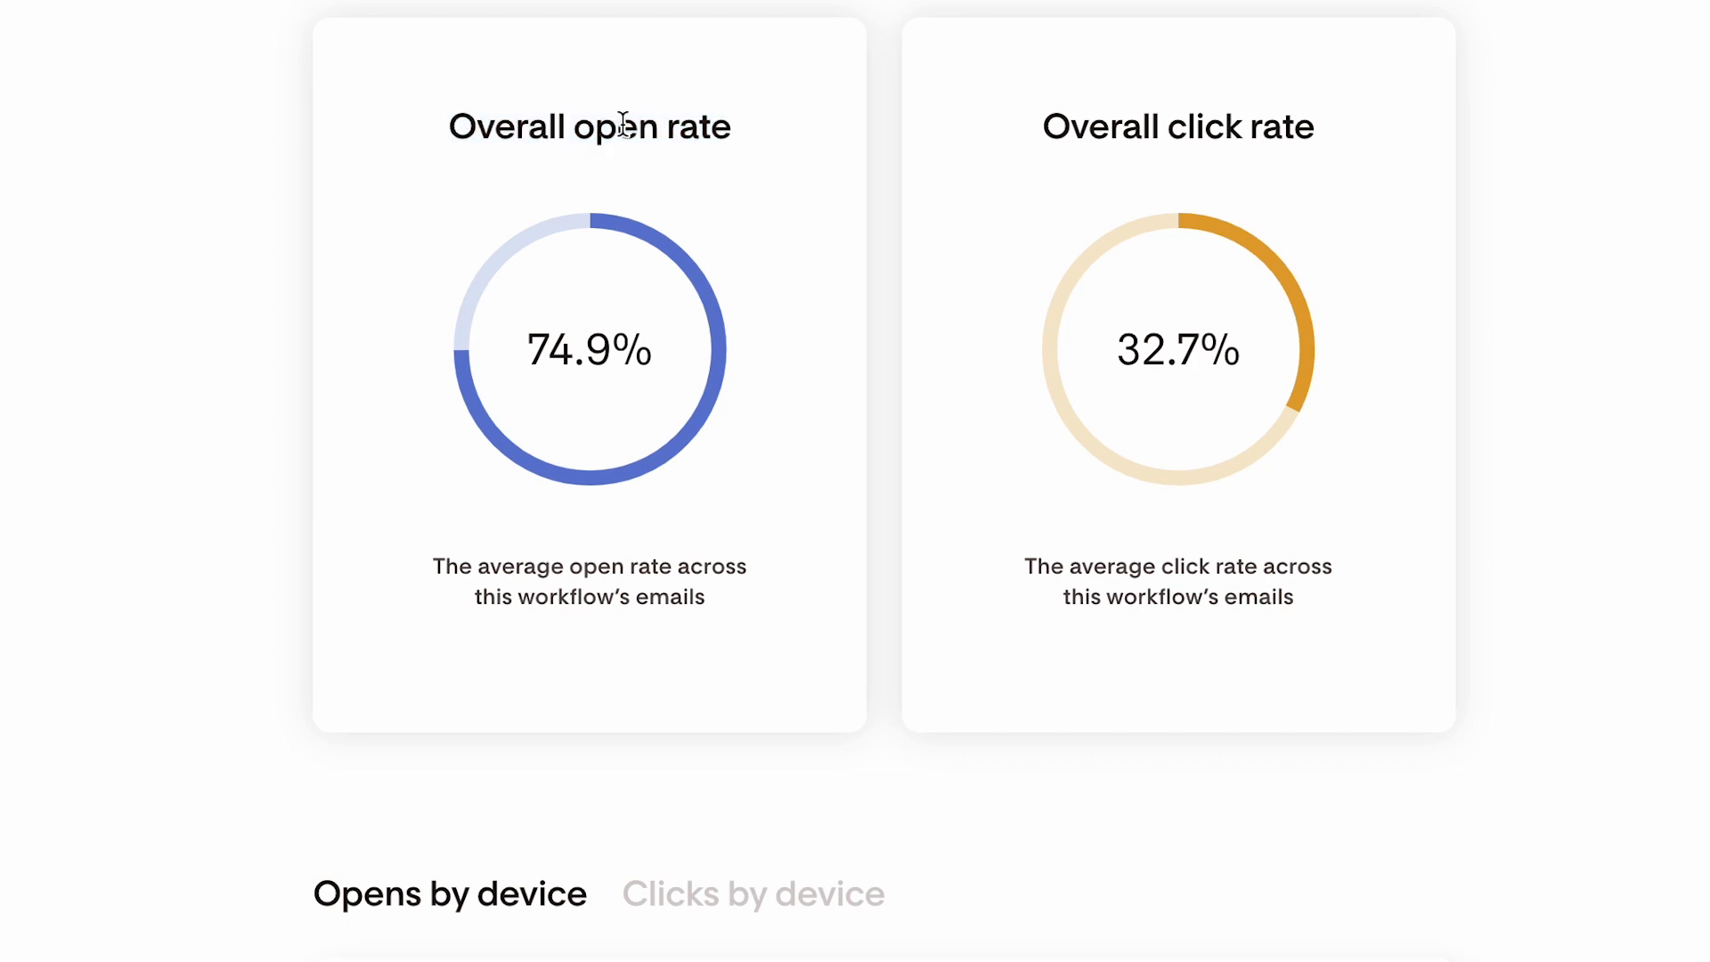
left_click_drag(533, 350, 653, 365)
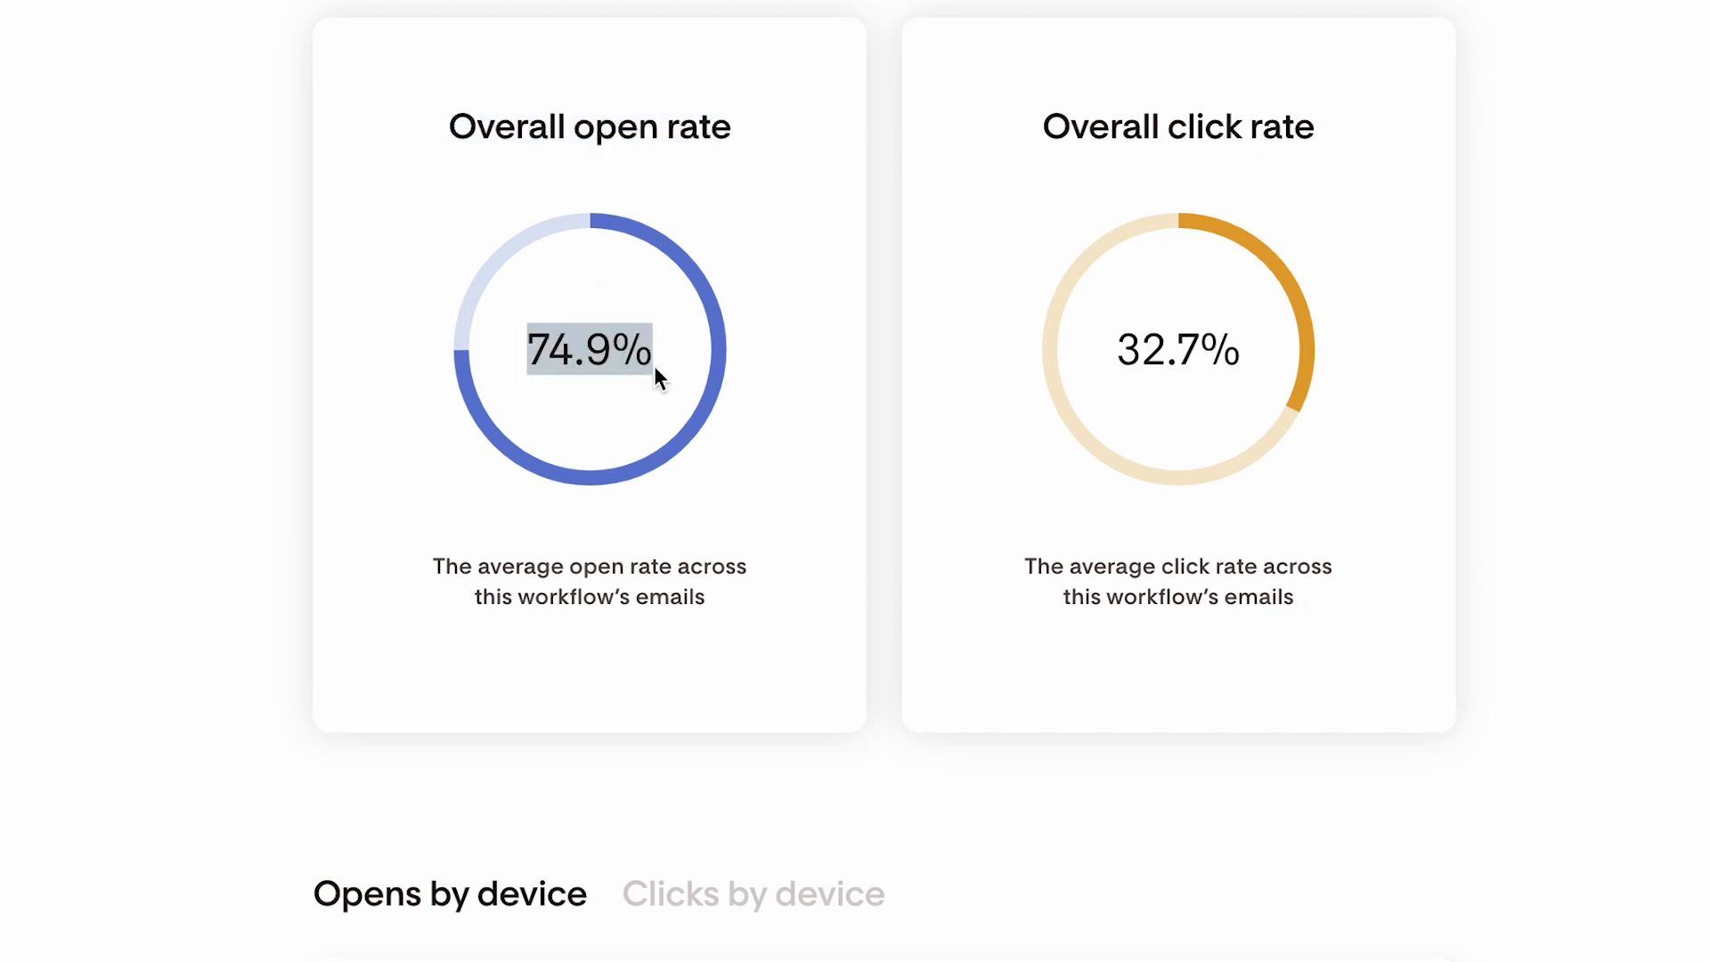
left_click(649, 357)
left_click_drag(1055, 126, 1297, 126)
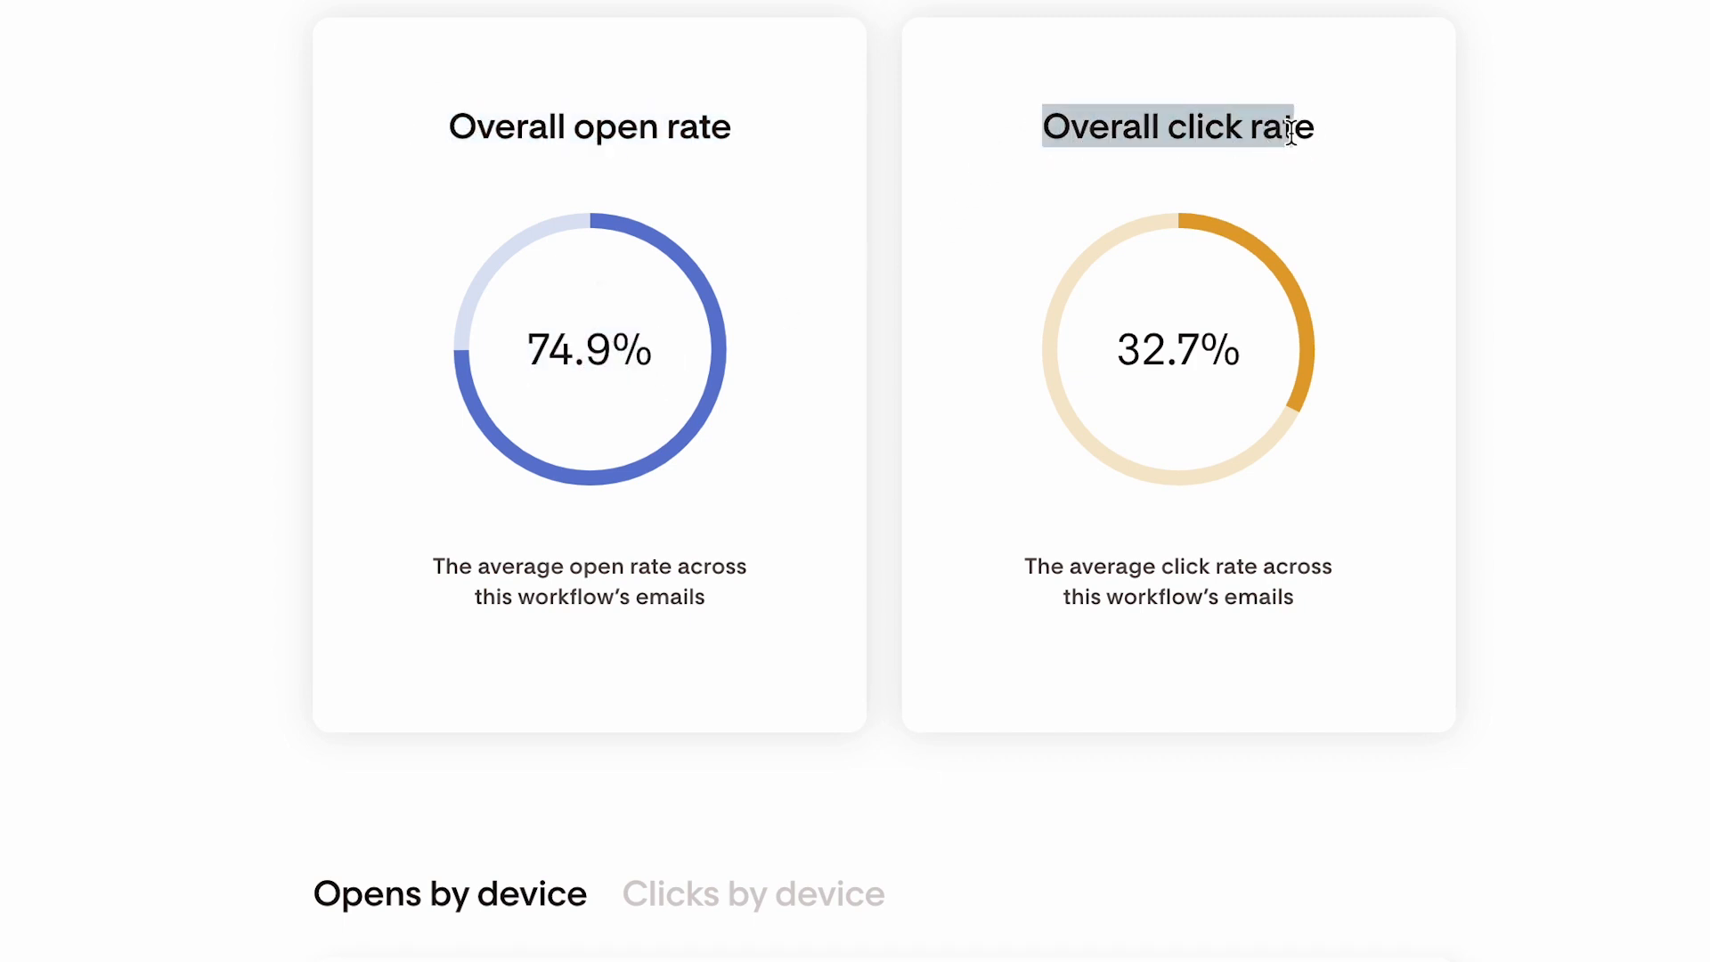
left_click(1233, 344)
left_click_drag(1118, 351, 1230, 352)
left_click(1234, 374)
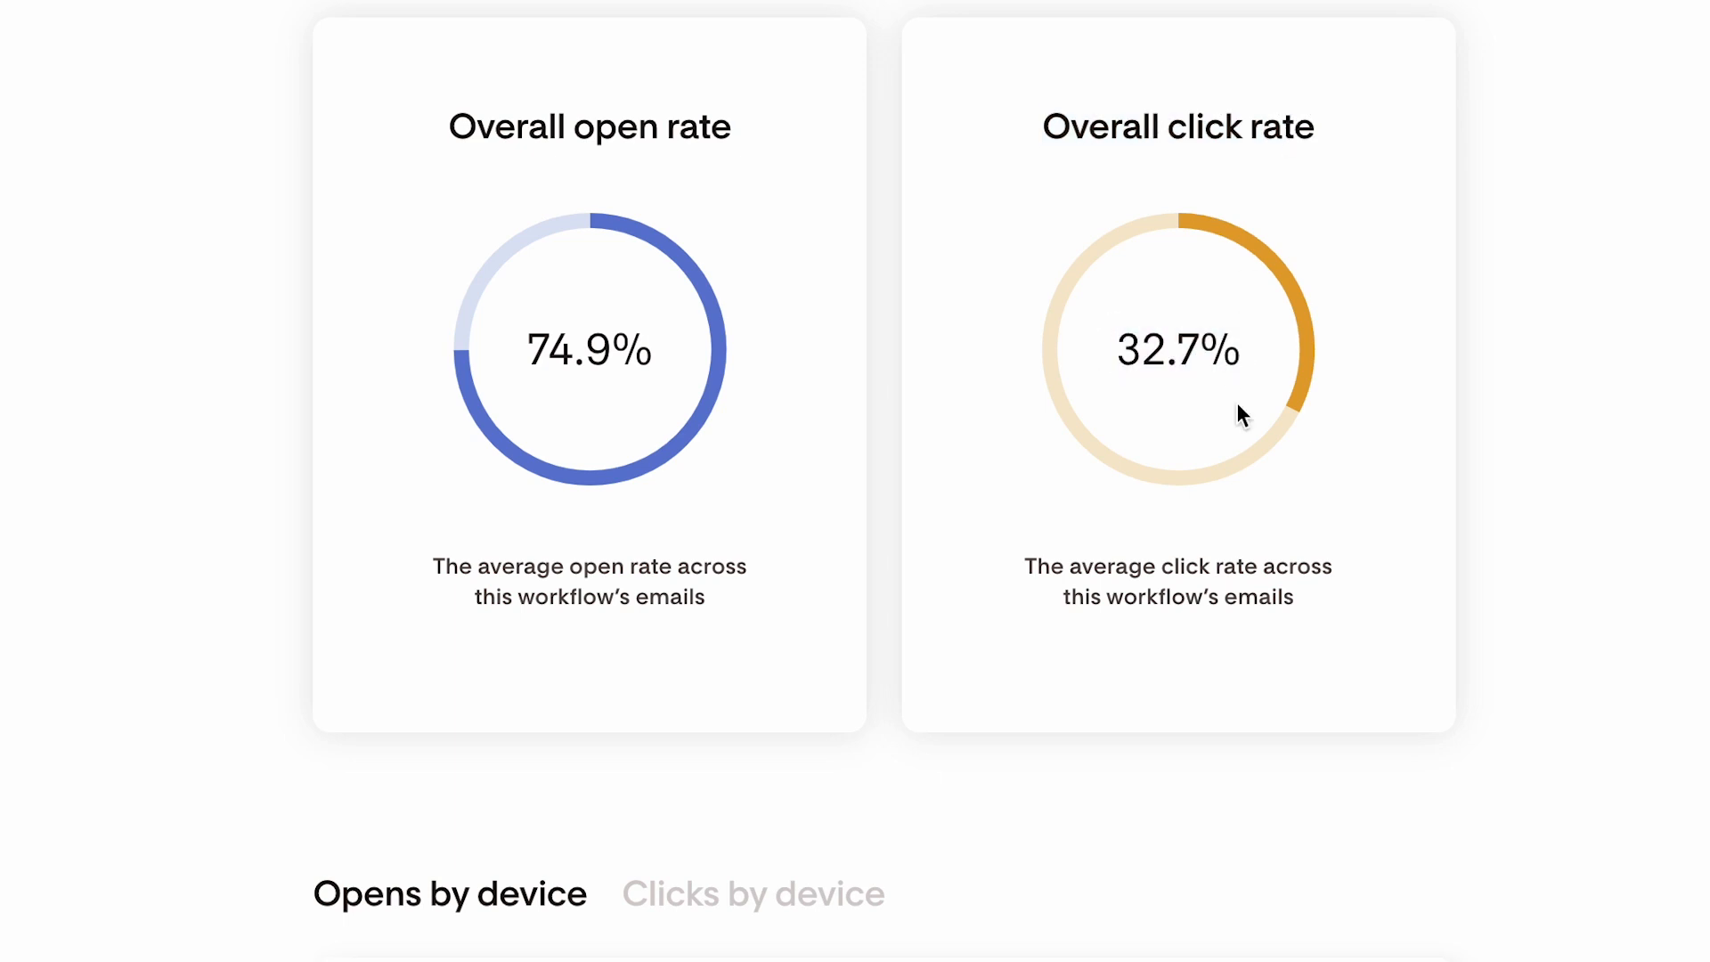
- Check the workflow's opens by device and return to the subscriber overview chart
scroll(1231, 441, "down", 10)
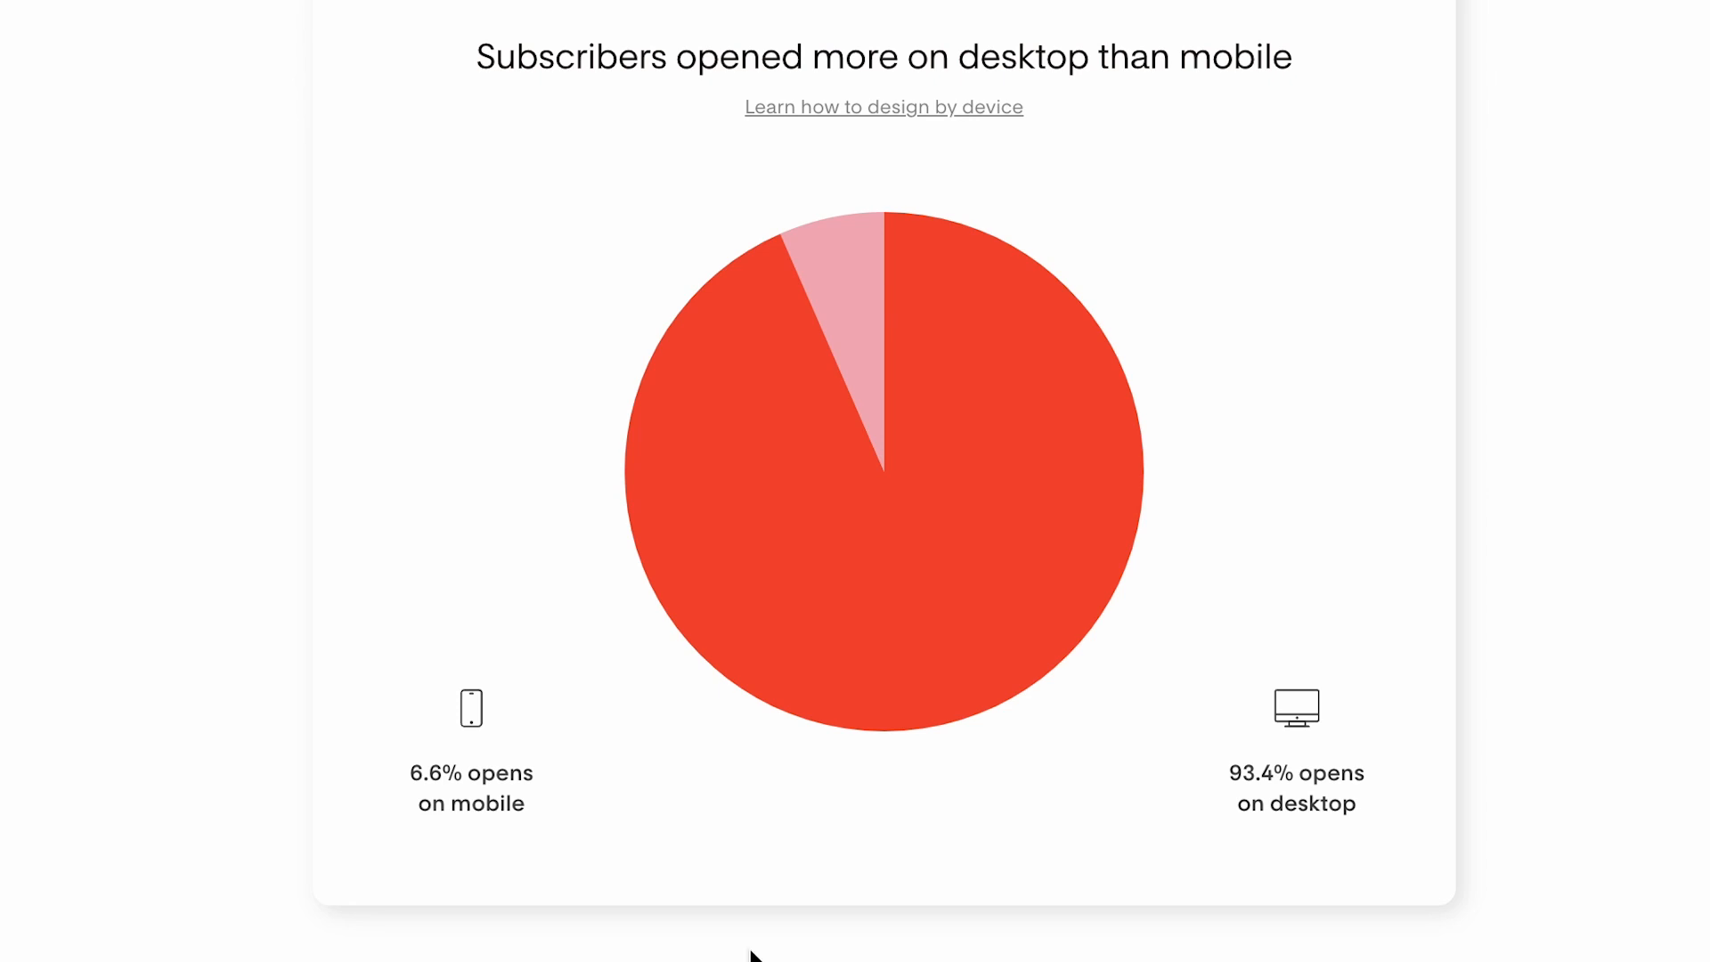
scroll(751, 955, "up", 10)
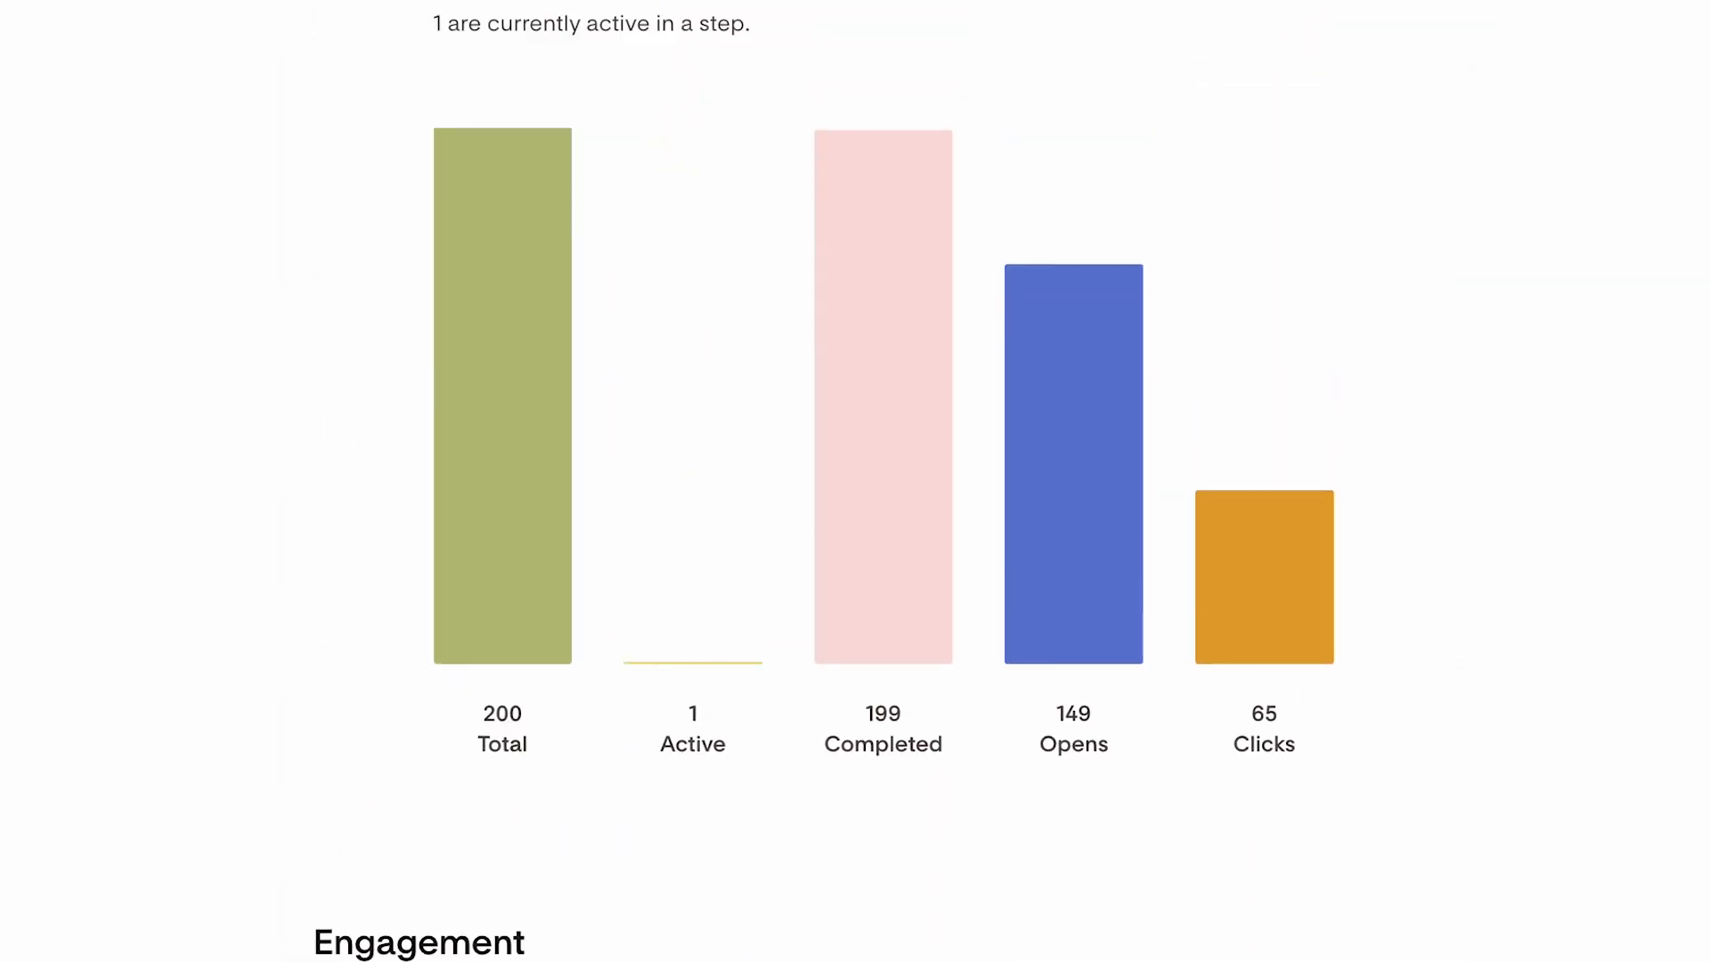
scroll(731, 618, "up", 3)
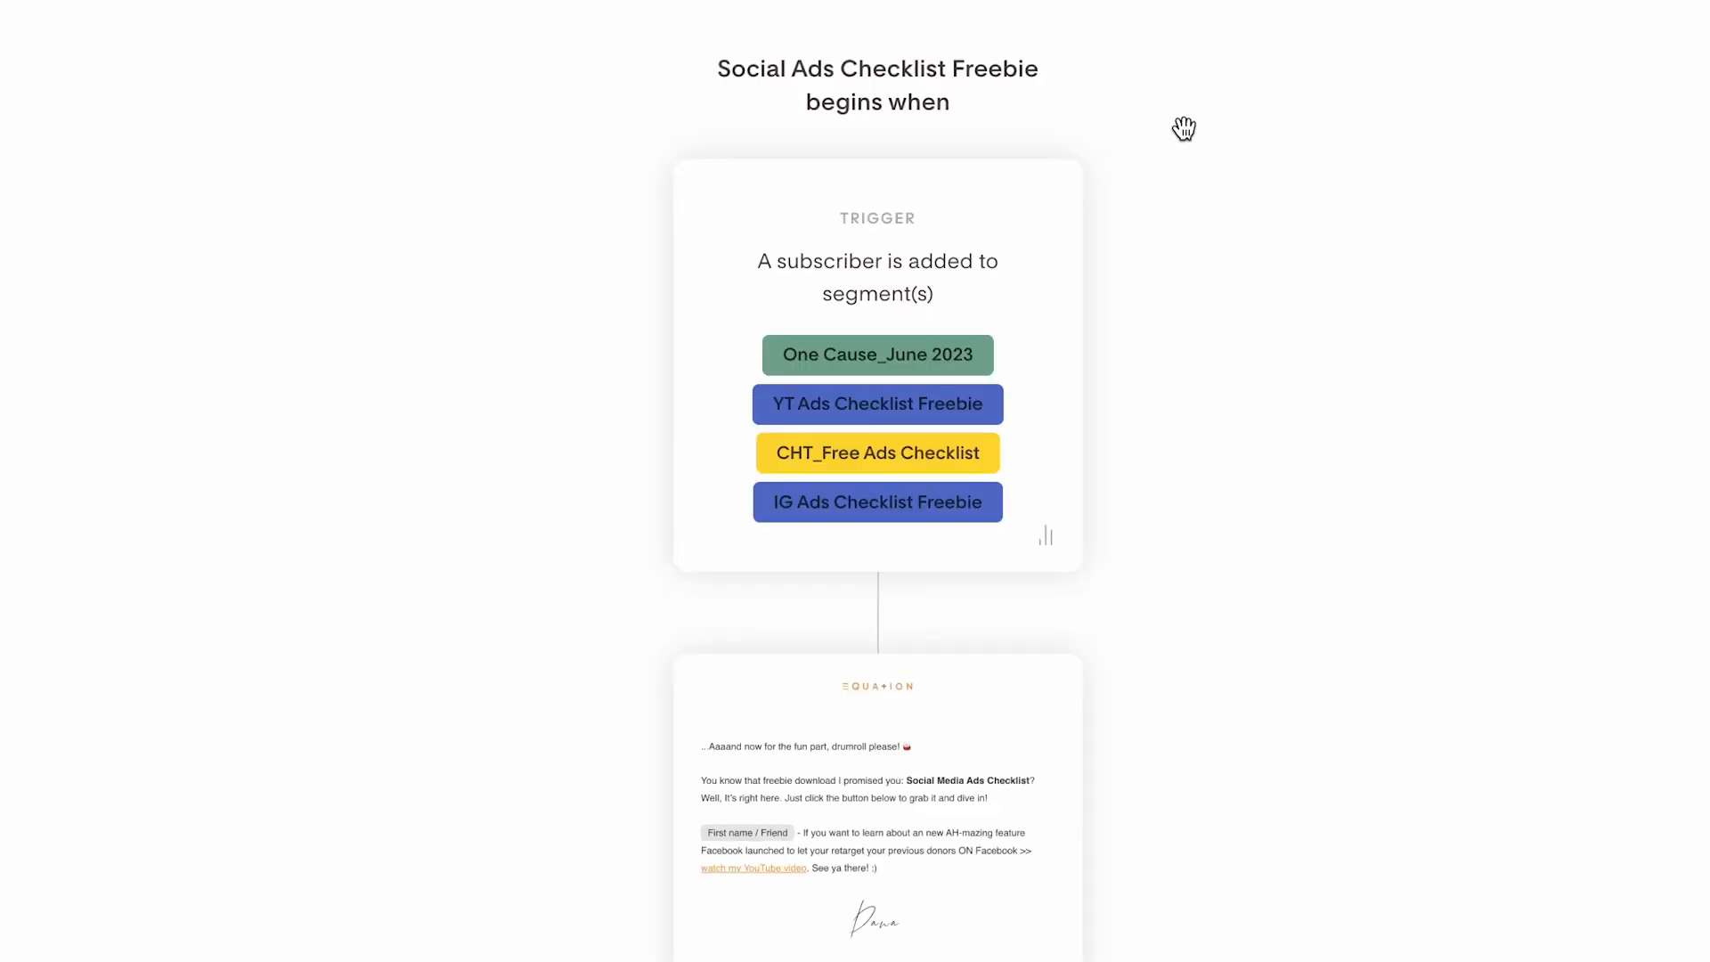
- Examine the Social Ads Checklist Freebie workflow's sequence from its segment trigger through the emails and time delays to the Newsletter segment action
scroll(1184, 128, "down", 2)
scroll(1183, 128, "down", 8)
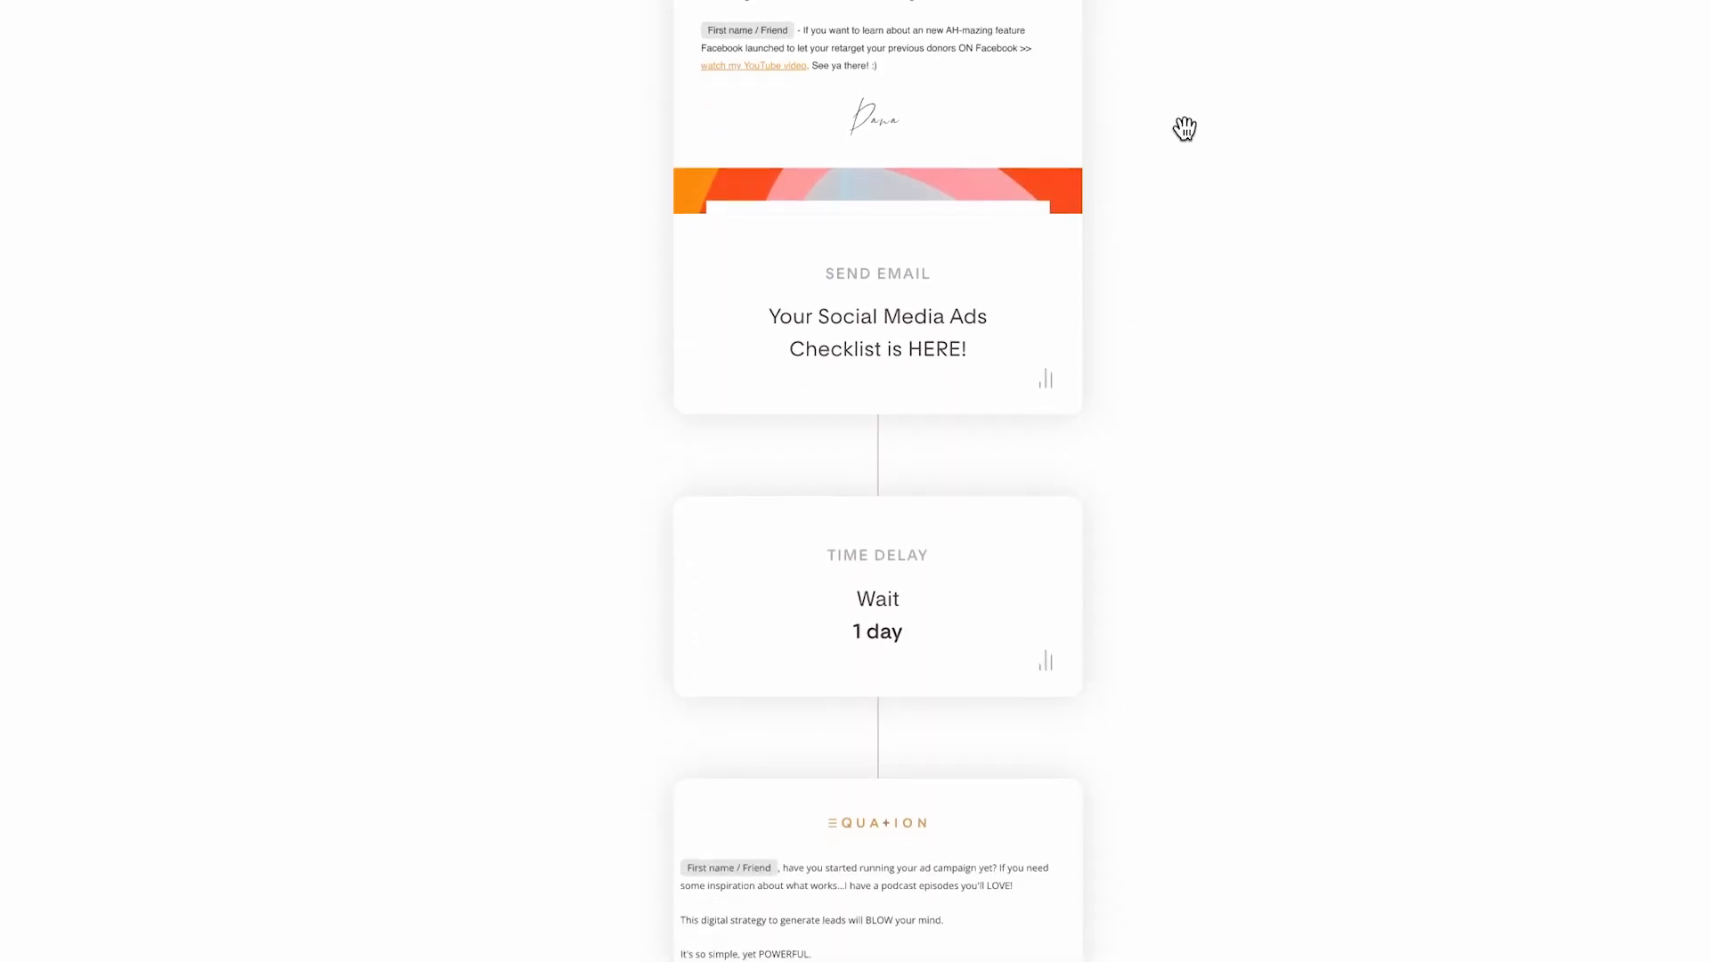
scroll(1183, 128, "down", 11)
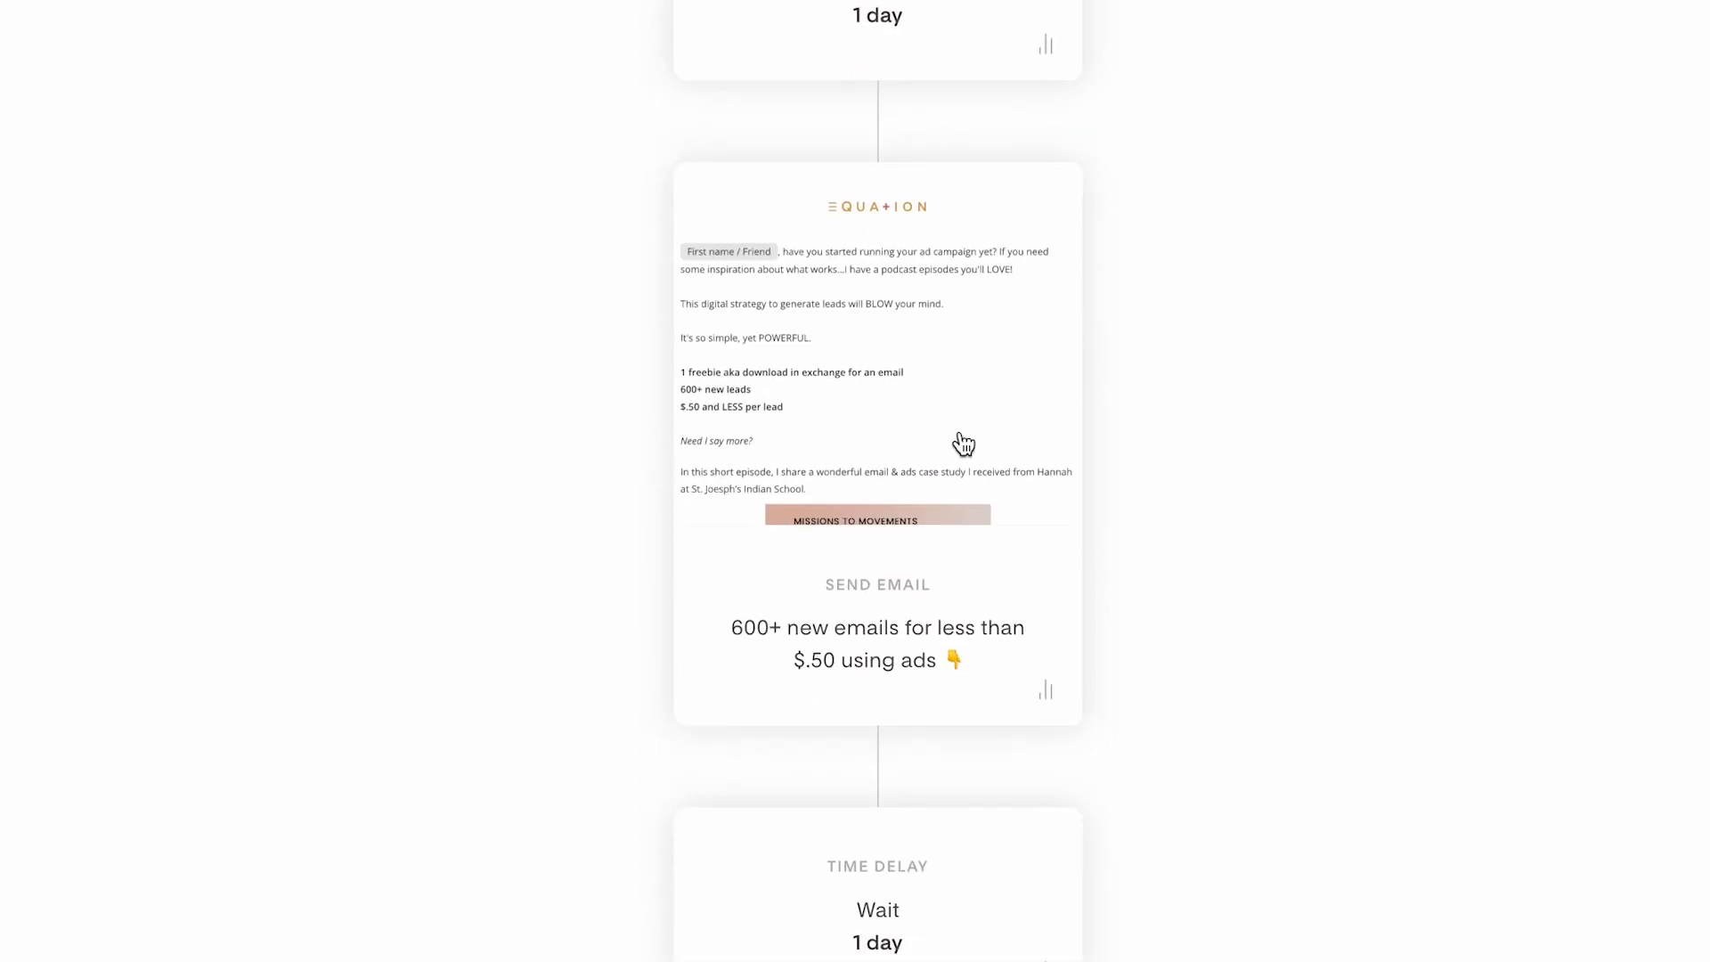
scroll(956, 459, "down", 14)
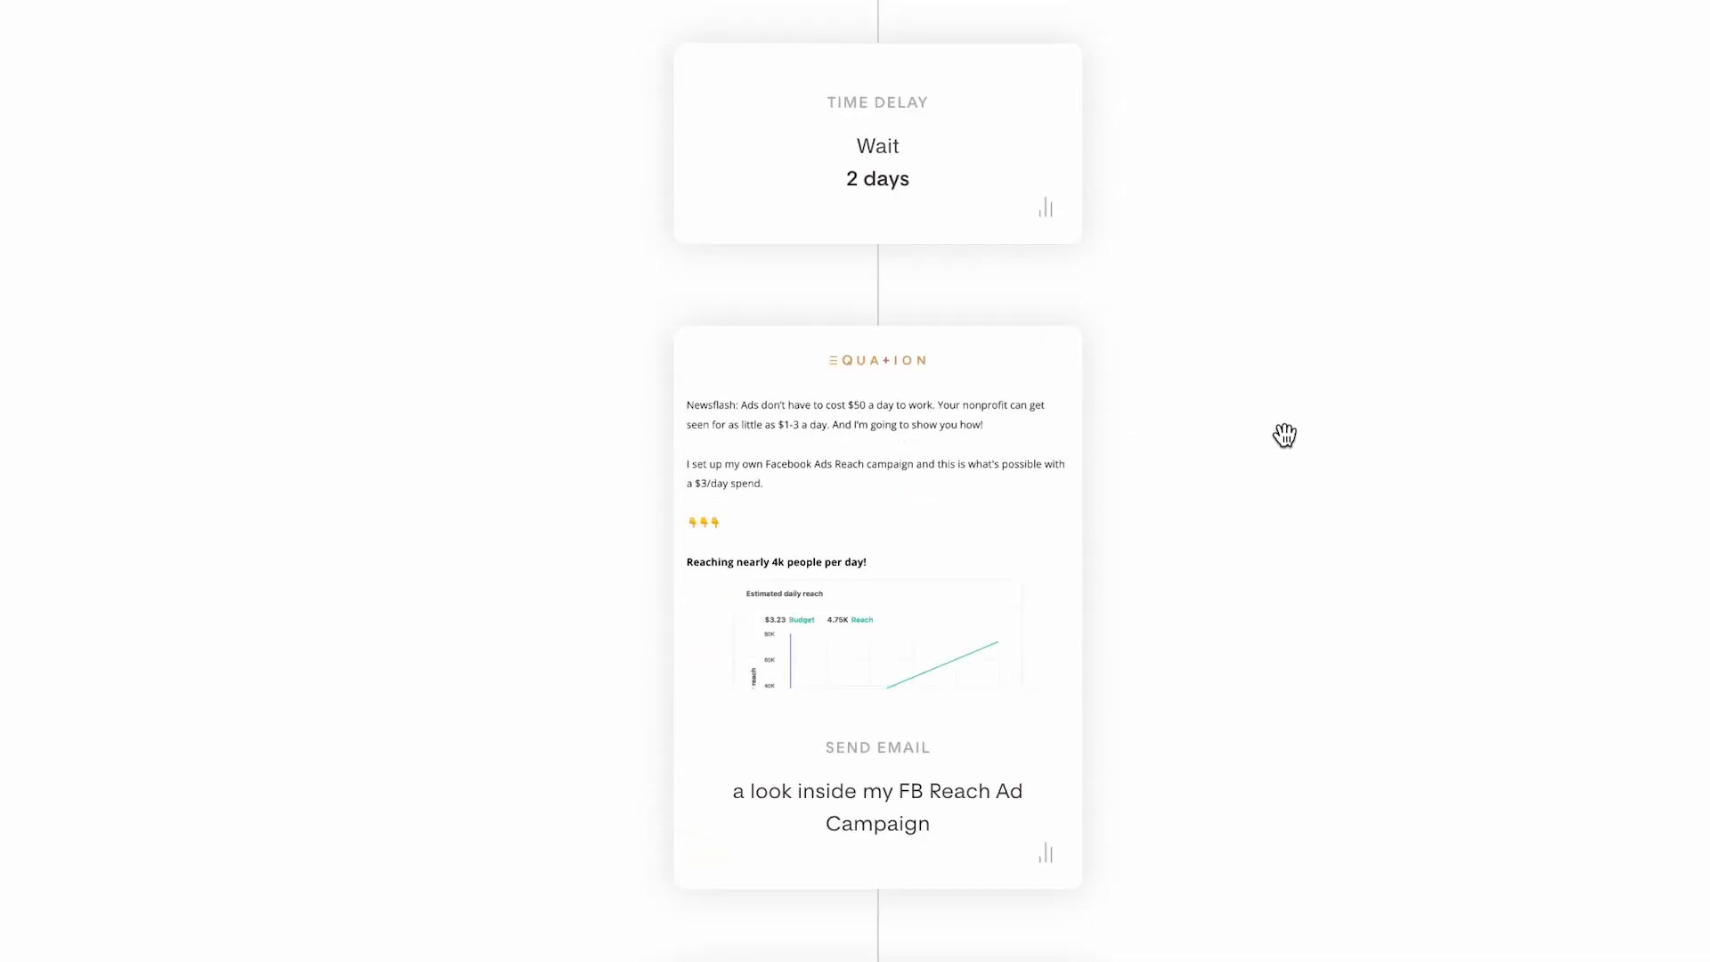
scroll(1298, 628, "down", 13)
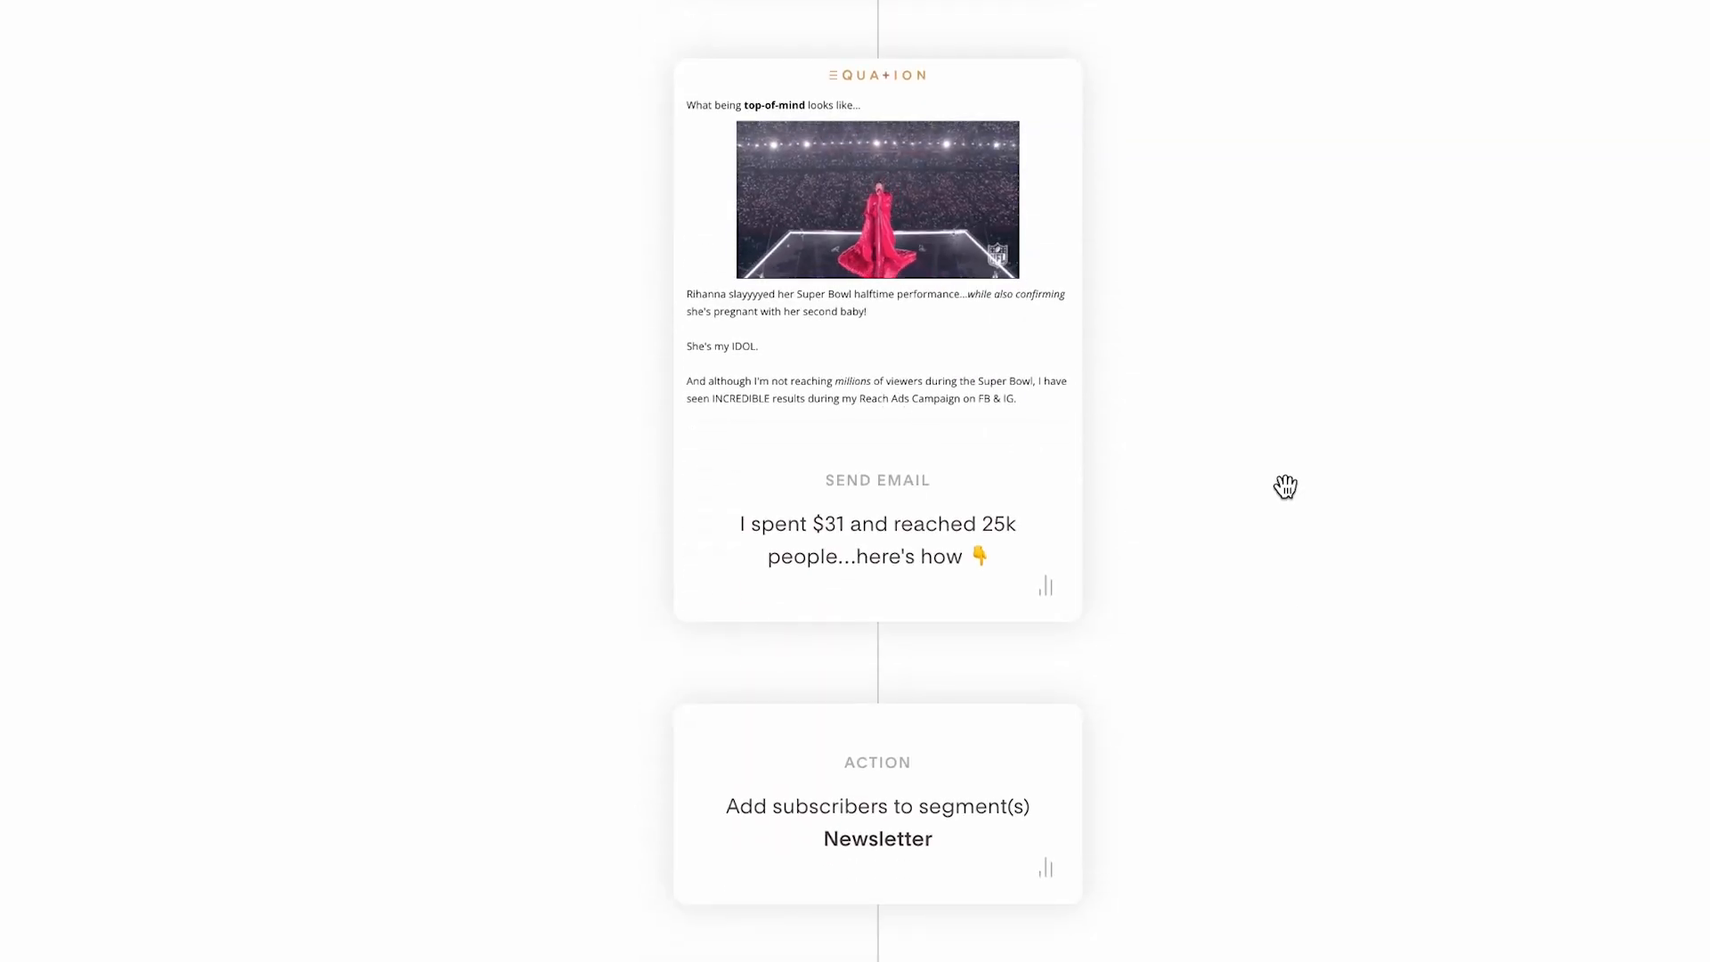
scroll(1292, 492, "down", 4)
scroll(1176, 237, "up", 8)
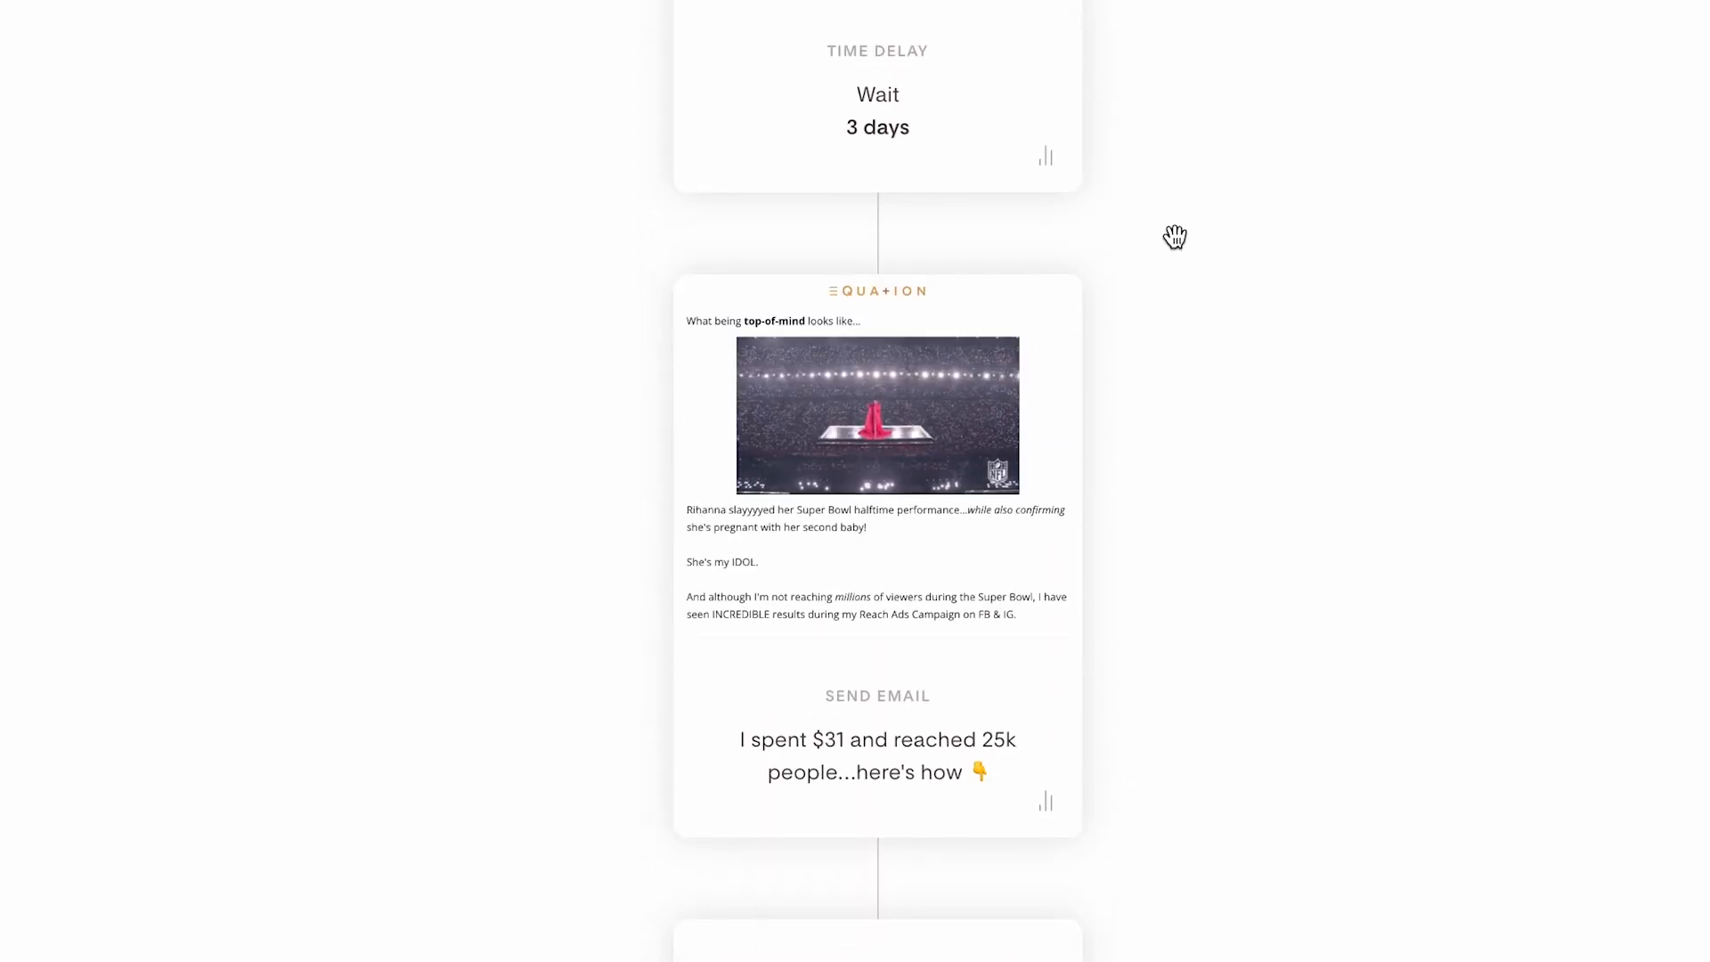
scroll(1176, 237, "up", 20)
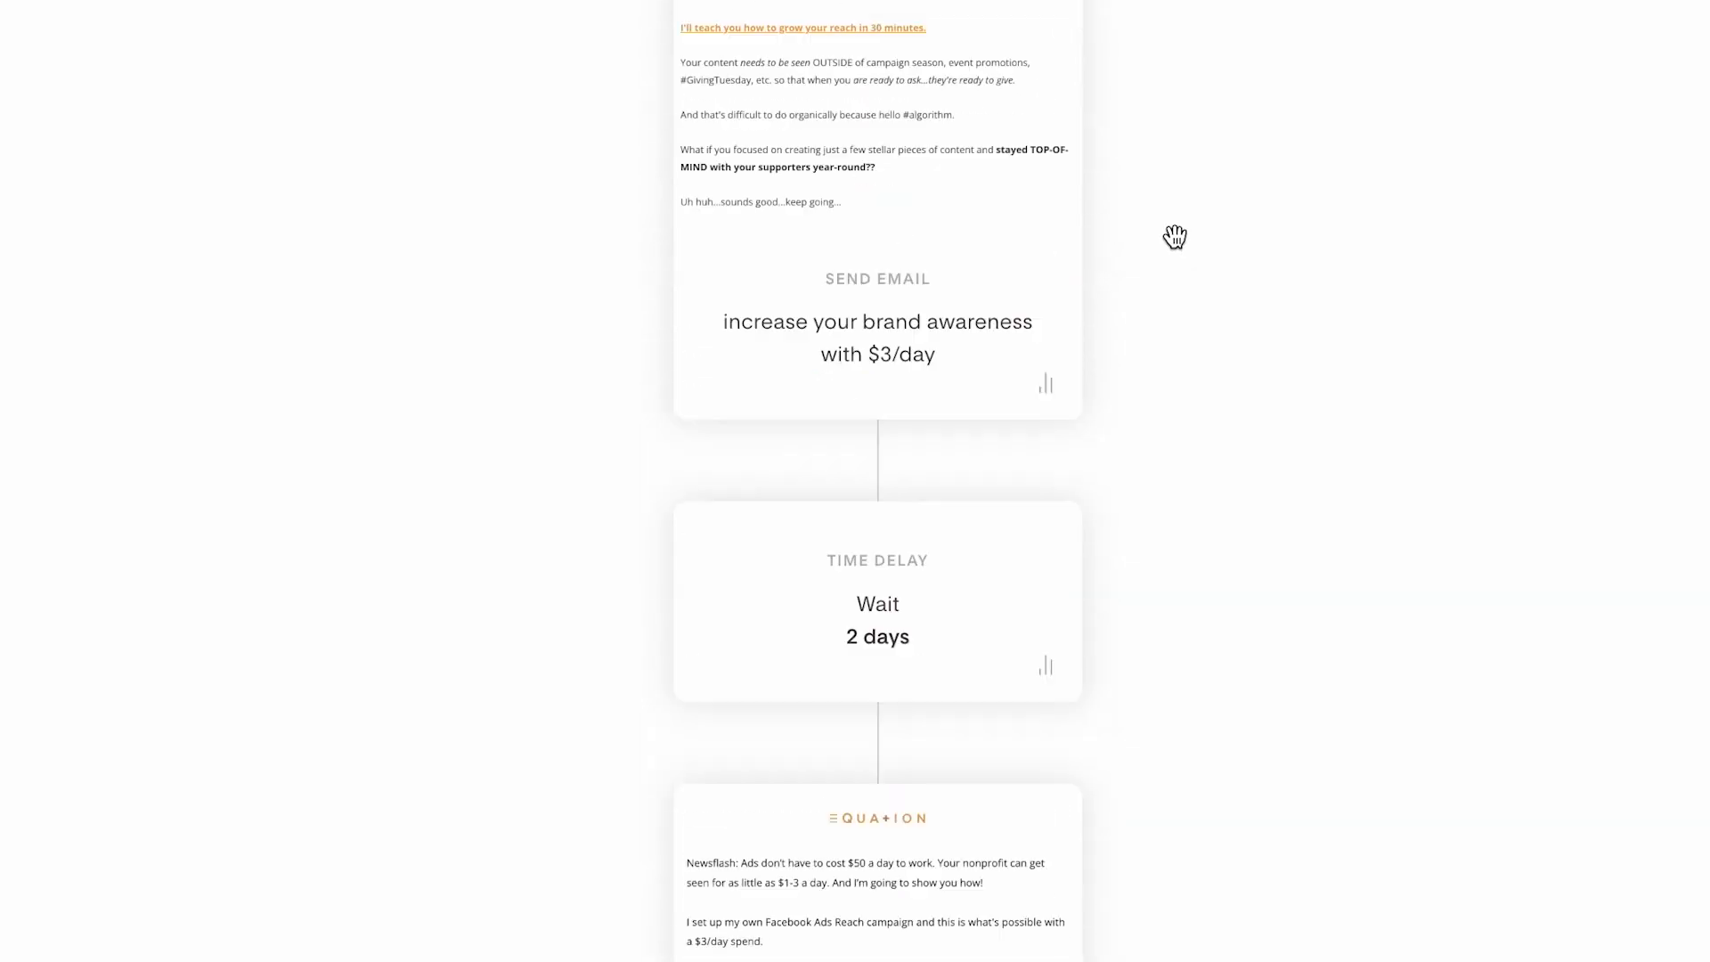
- Check the sent, open rate and click rate statistics of the "Your Social Media Ads Checklist is HERE!" email, and close them
scroll(1173, 237, "up", 10)
scroll(1193, 356, "down", 3)
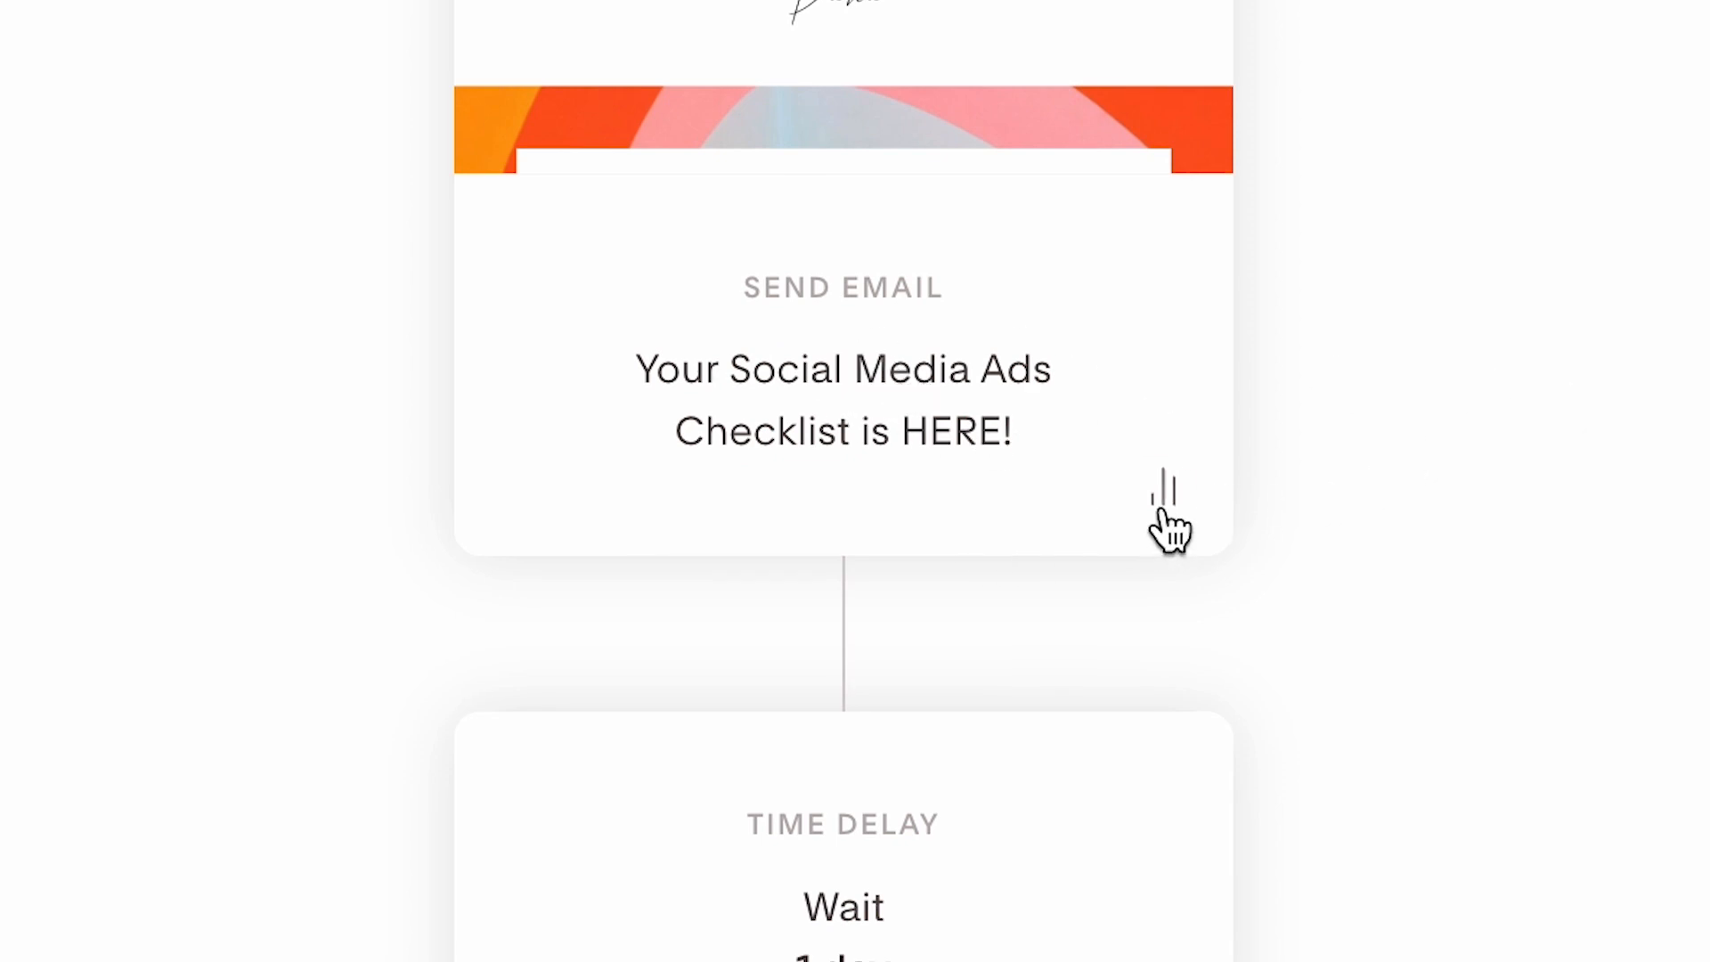
left_click(1169, 512)
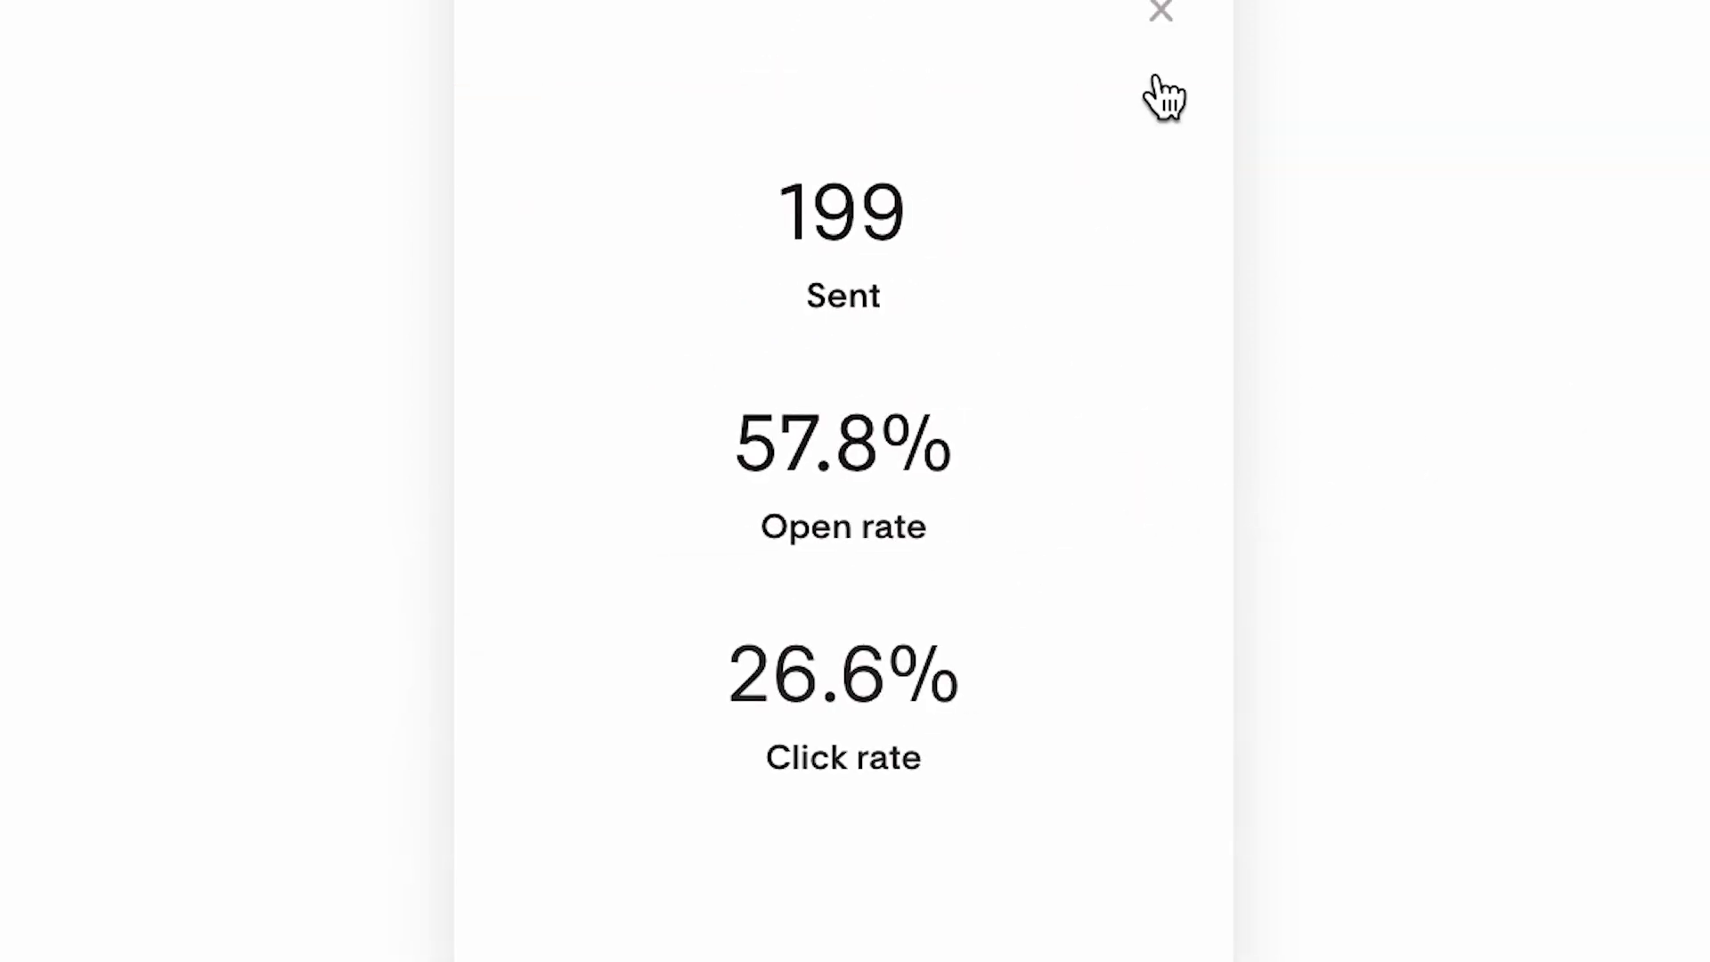
left_click(1160, 12)
- Check the sent, open rate and click rate statistics of the "600+ new emails for less than $.50 using ads" email
scroll(1692, 694, "down", 3)
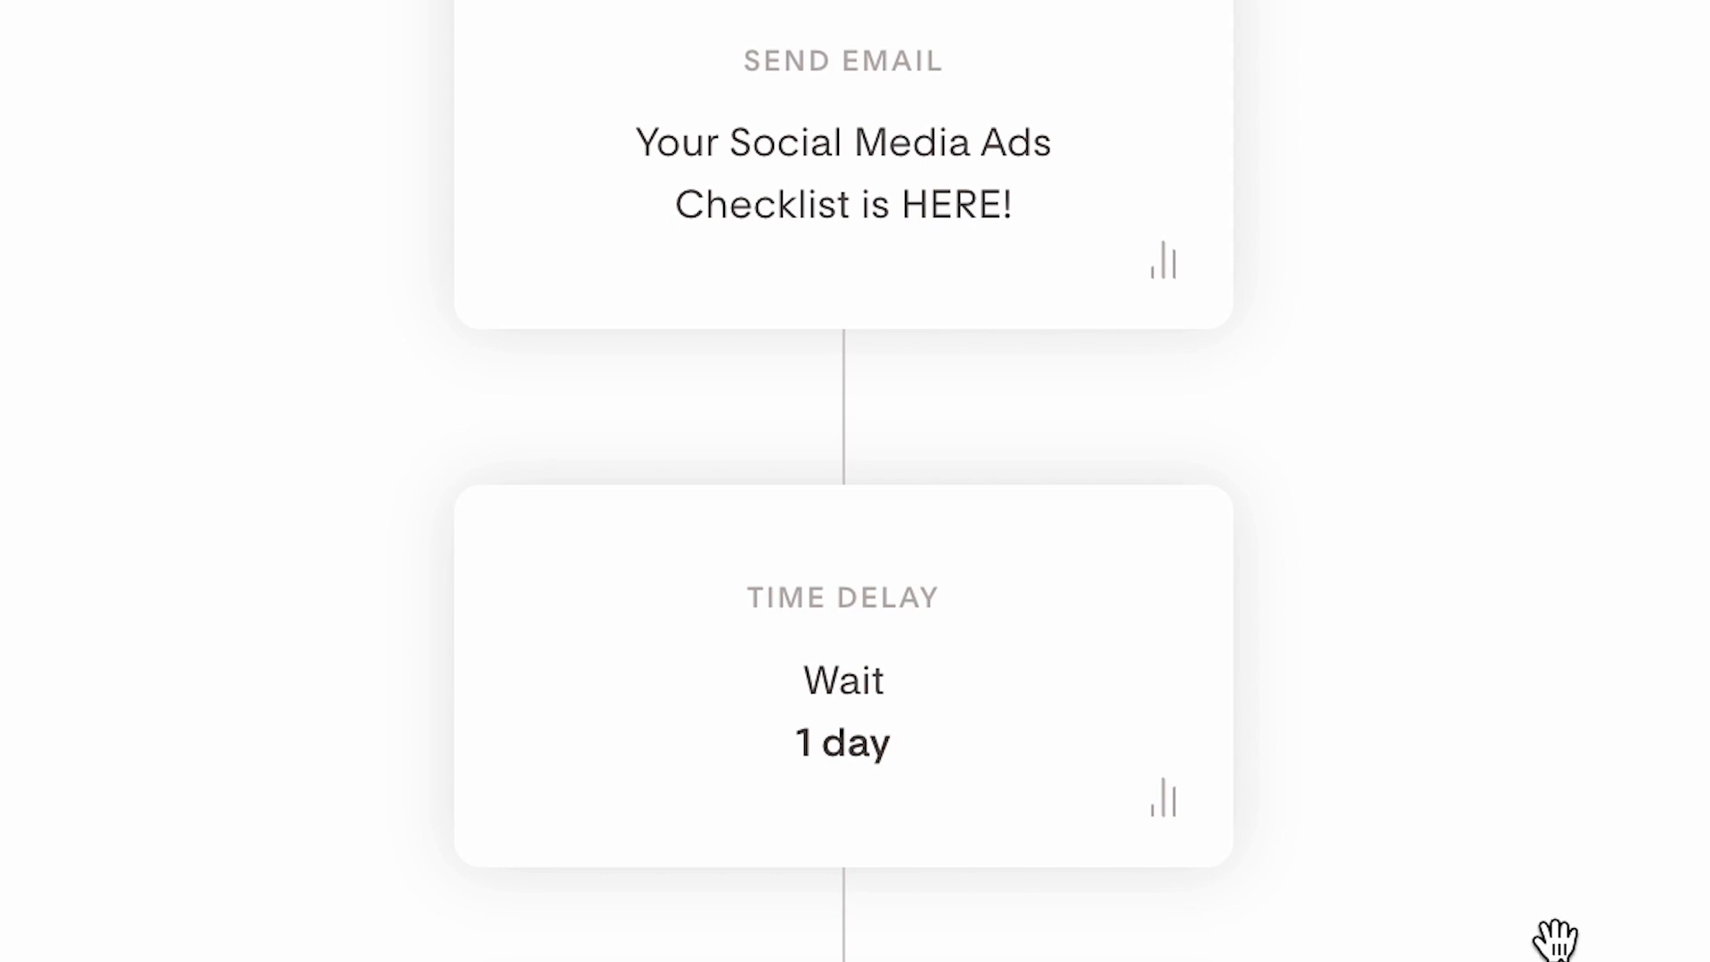
scroll(1554, 939, "down", 12)
left_click(1170, 879)
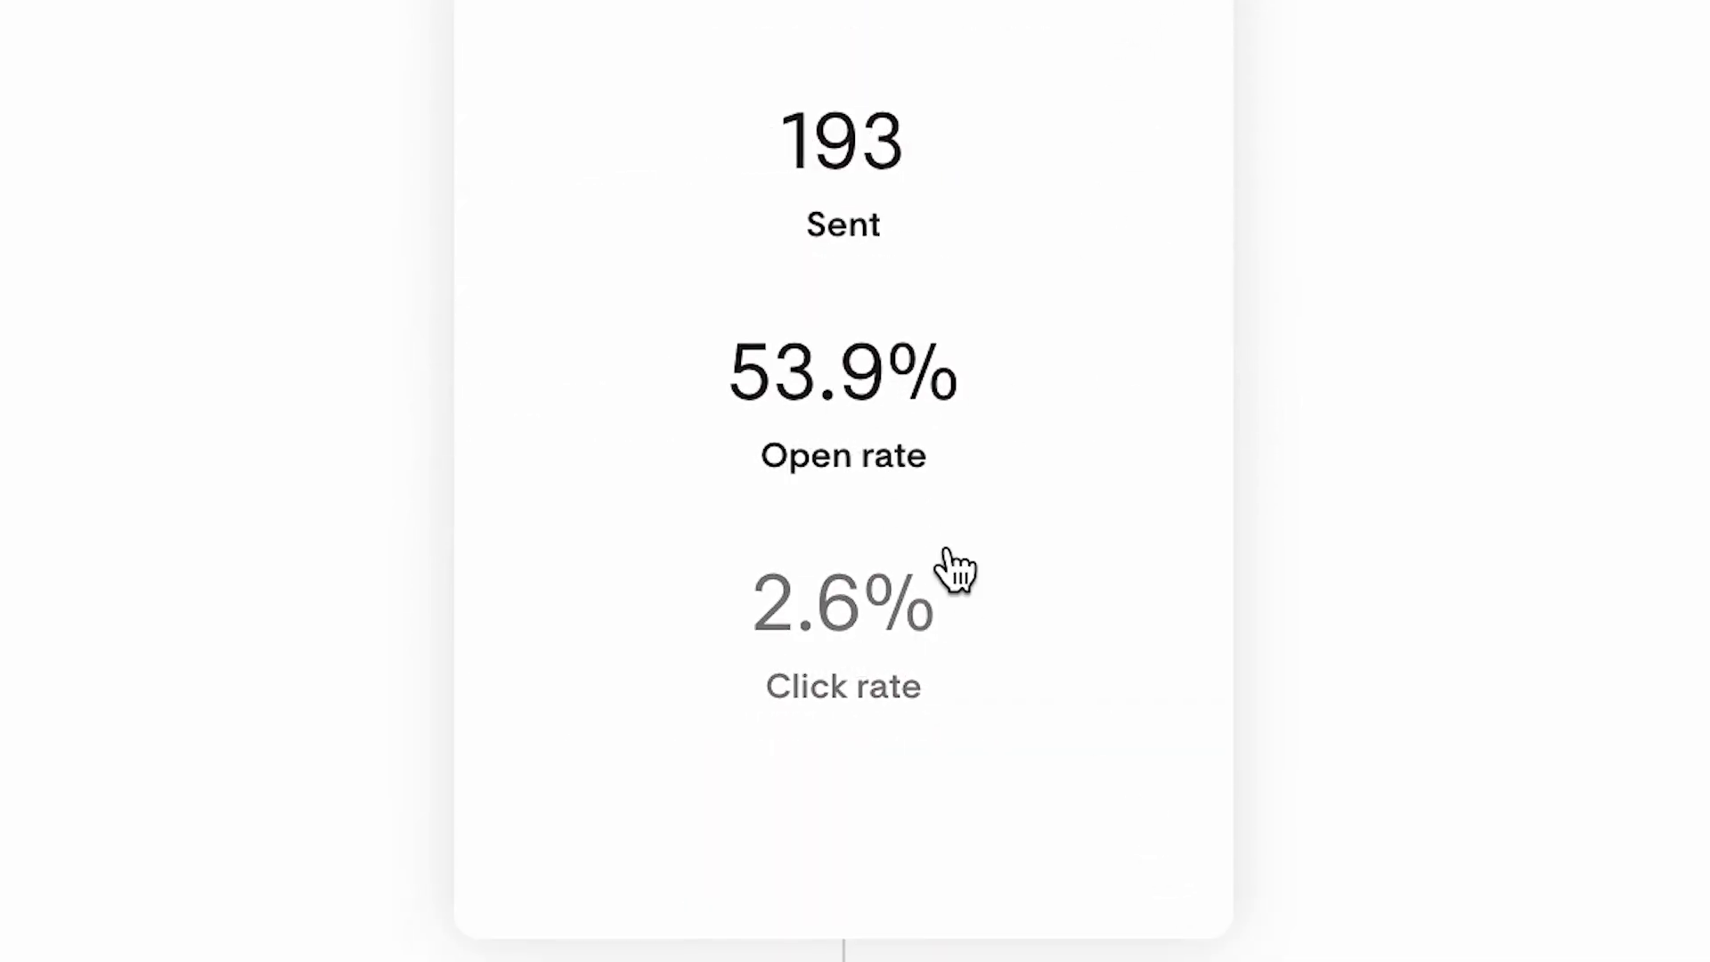
scroll(1448, 267, "down", 6)
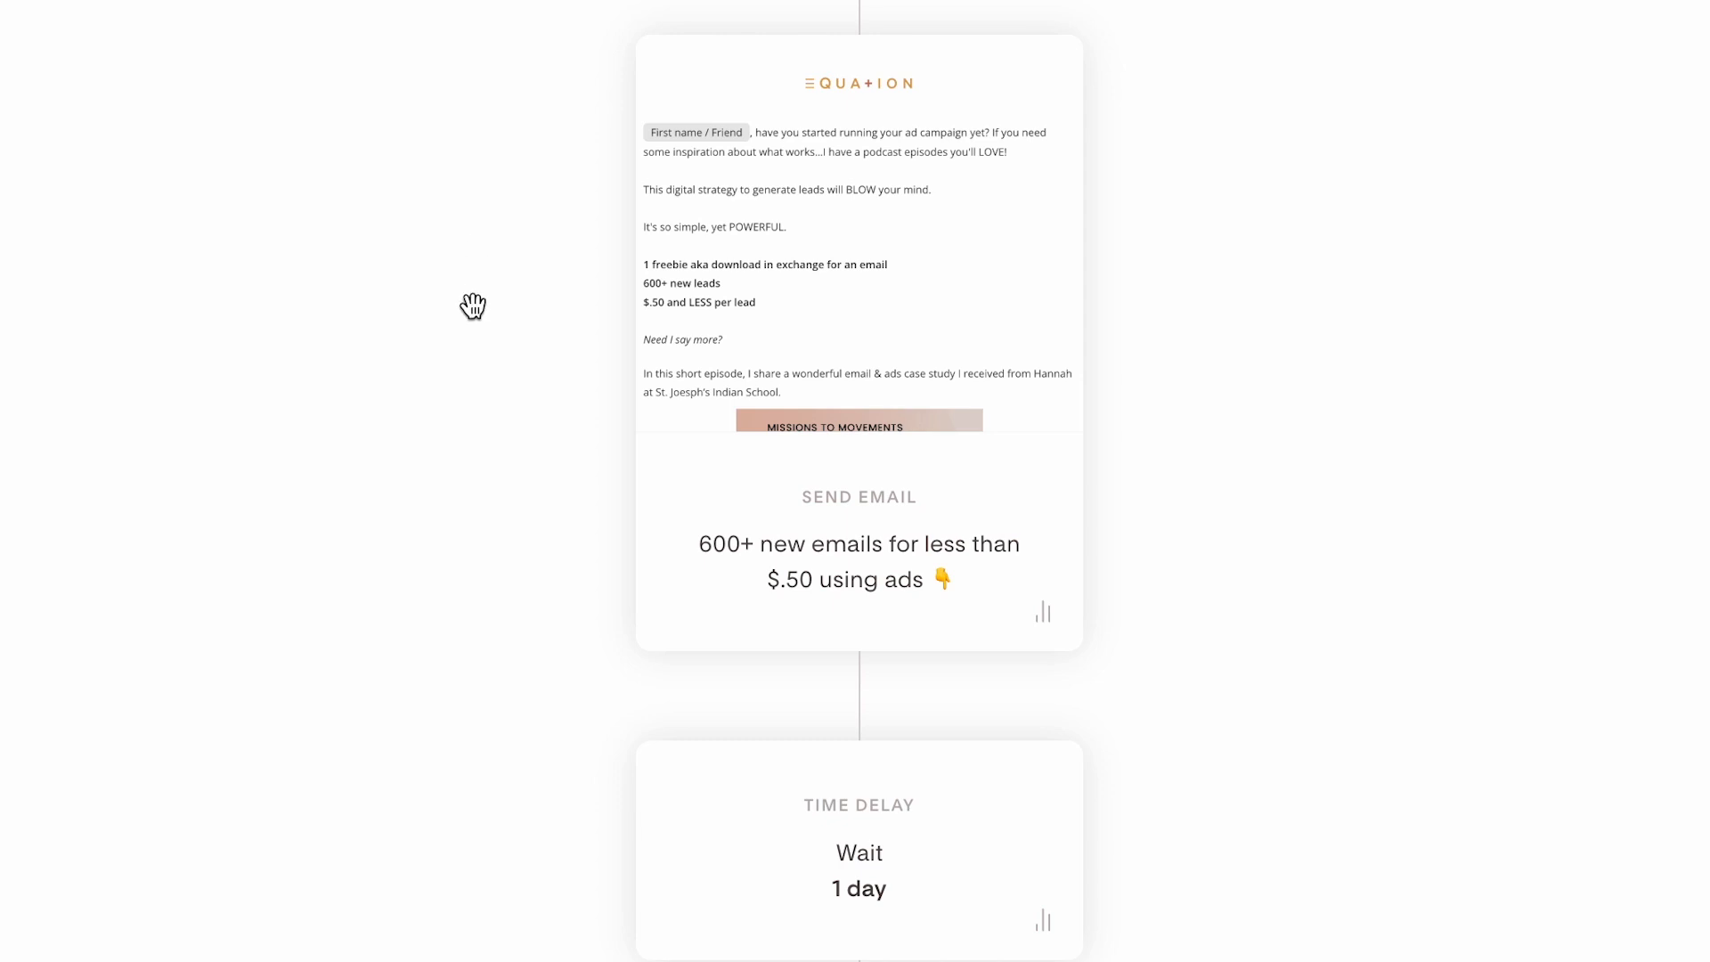
scroll(472, 305, "up", 10)
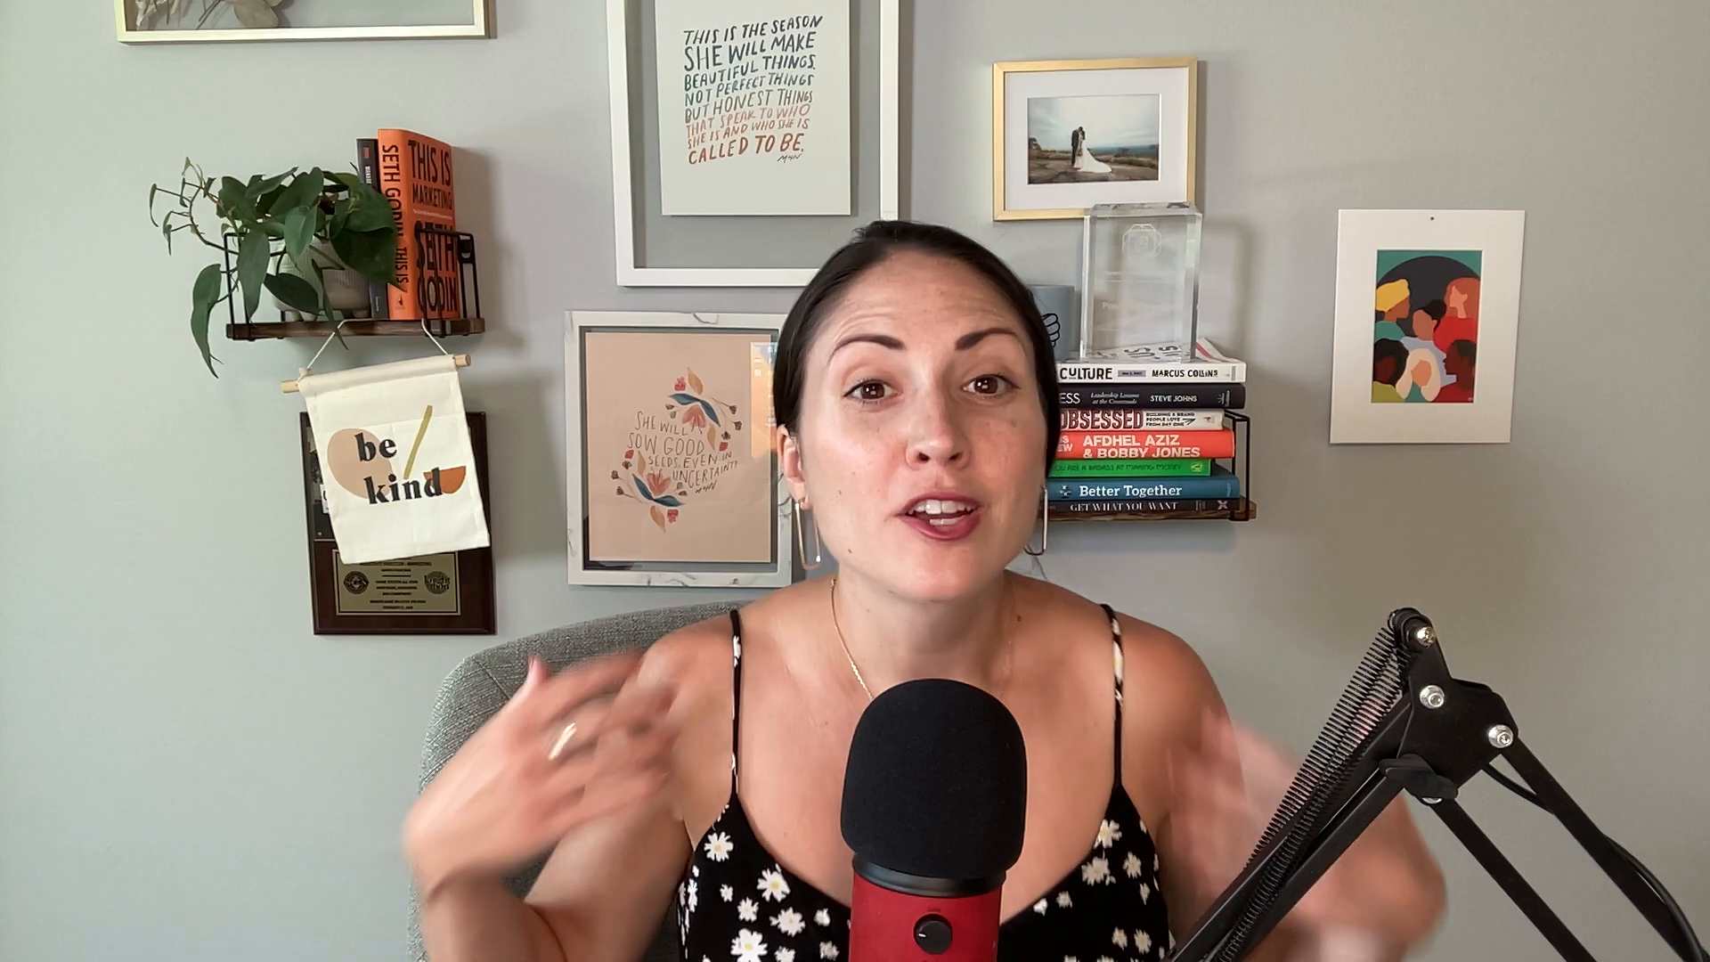